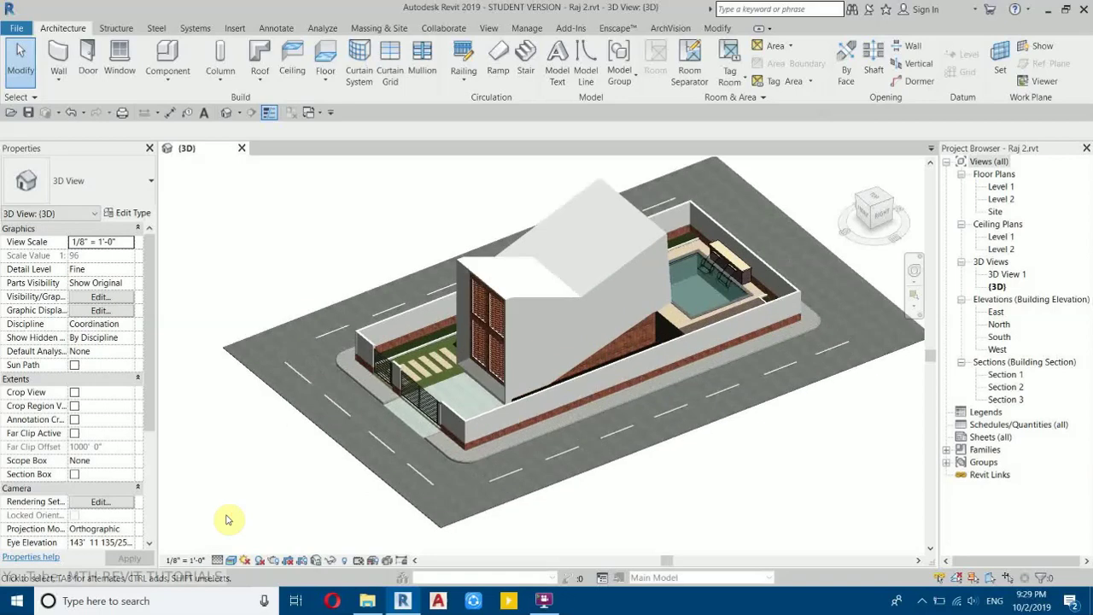
- Examine the villa's exterior, roofs, front screens, boundary walls and gates in the 3D view
middle_click_drag(541, 466, 446, 415, "shift")
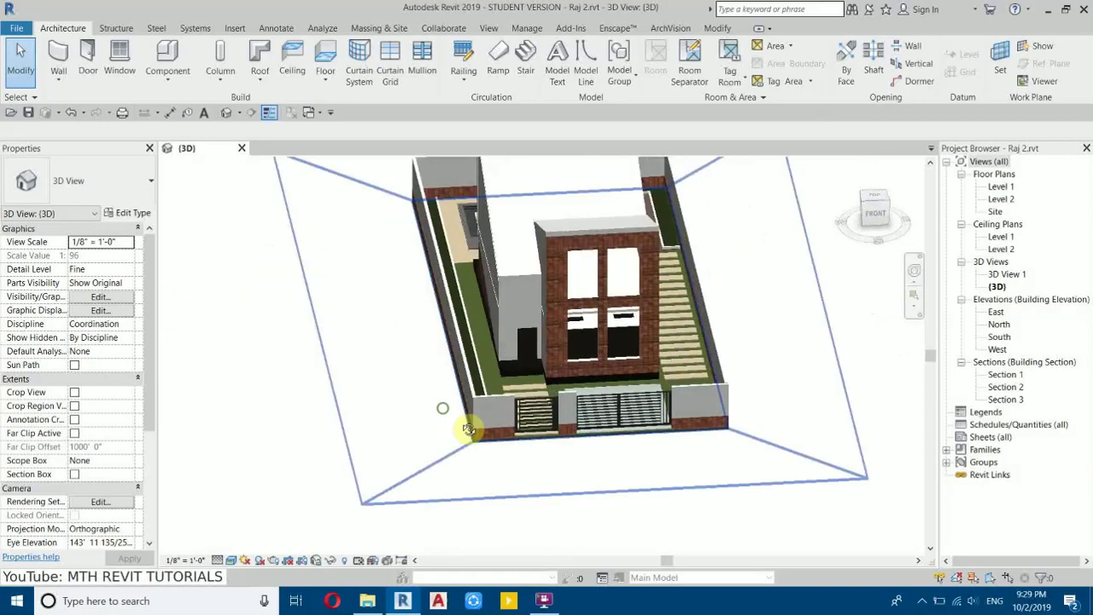
scroll(637, 304, "up", 5)
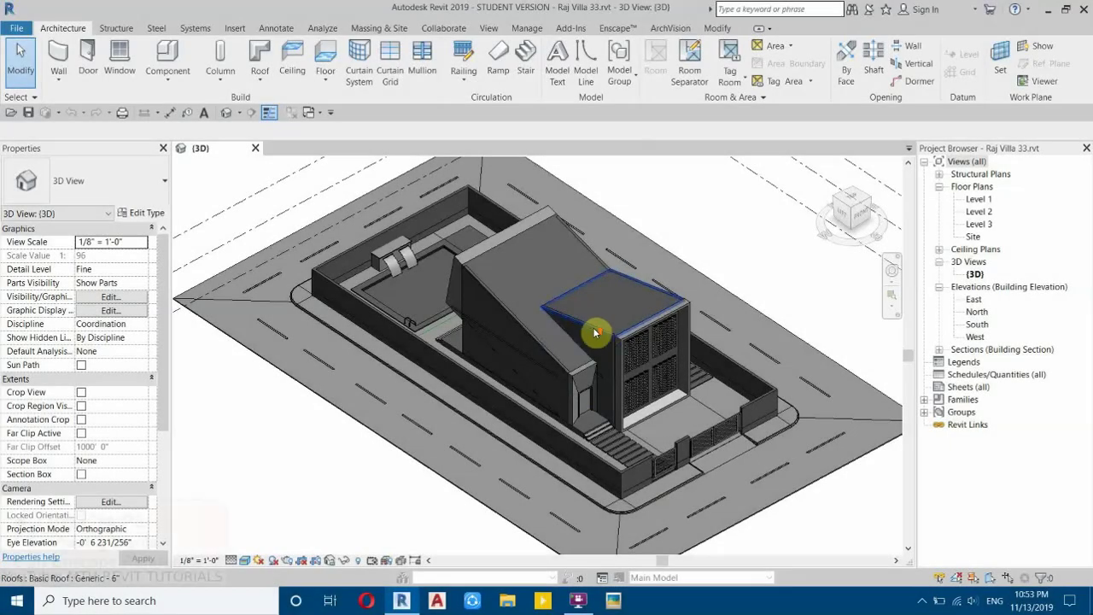
scroll(583, 346, "up", 4)
middle_click_drag(583, 346, 501, 356, "shift")
scroll(514, 452, "up", 3)
scroll(512, 426, "down", 2)
scroll(380, 465, "down", 2)
scroll(740, 459, "down", 2)
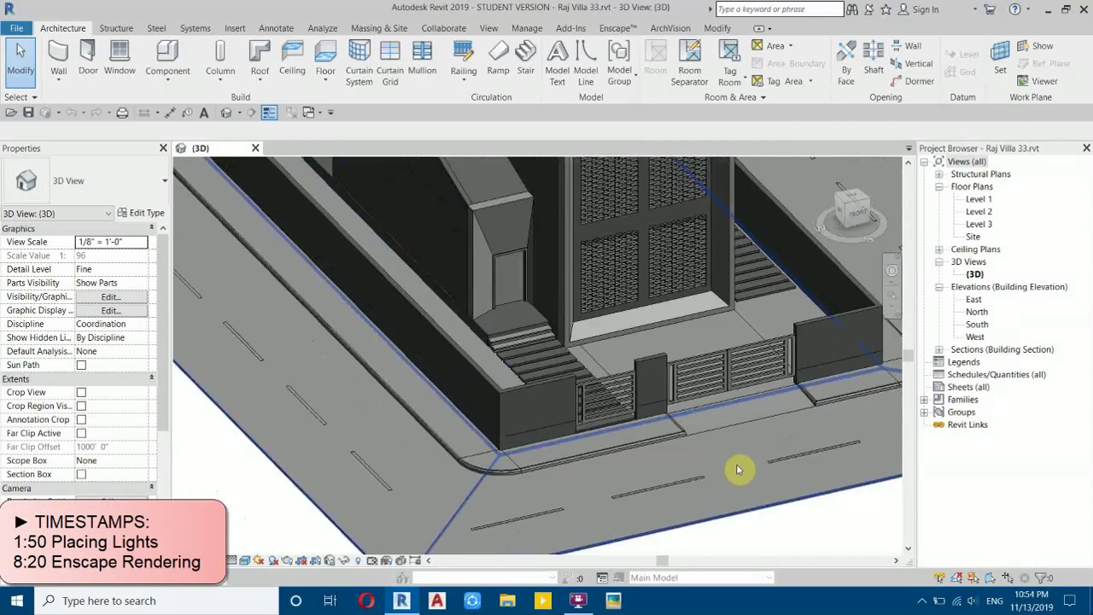
scroll(740, 459, "down", 3)
scroll(453, 524, "up", 3)
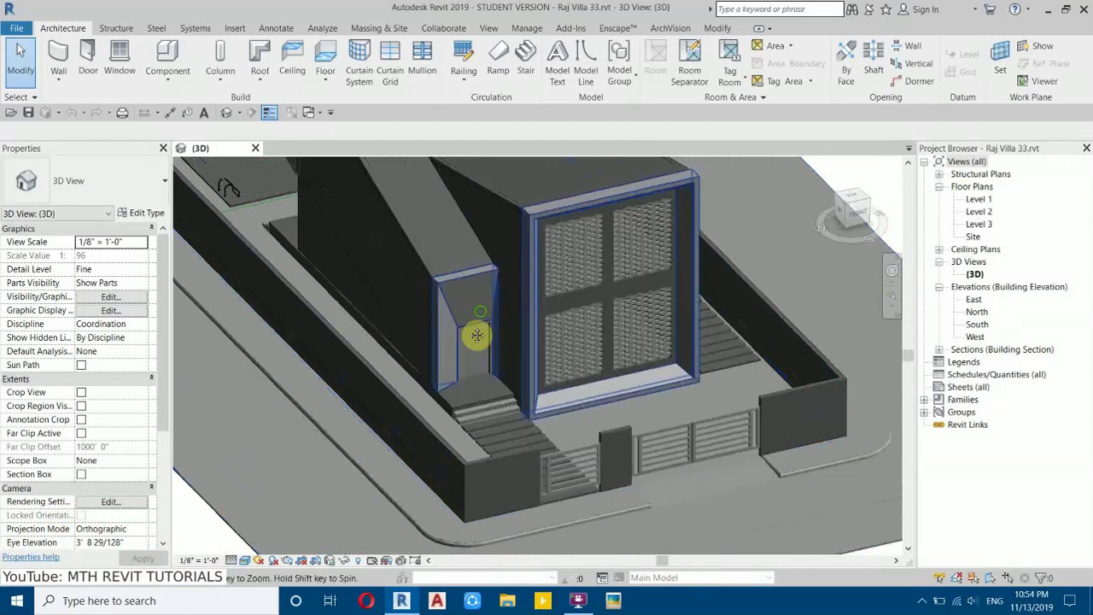
middle_click_drag(488, 325, 463, 372)
scroll(624, 363, "down", 2)
middle_click_drag(457, 310, 437, 356, "shift")
- Open the material selection for the structure layer of the long side boundary wall's 8" type
left_click(433, 352)
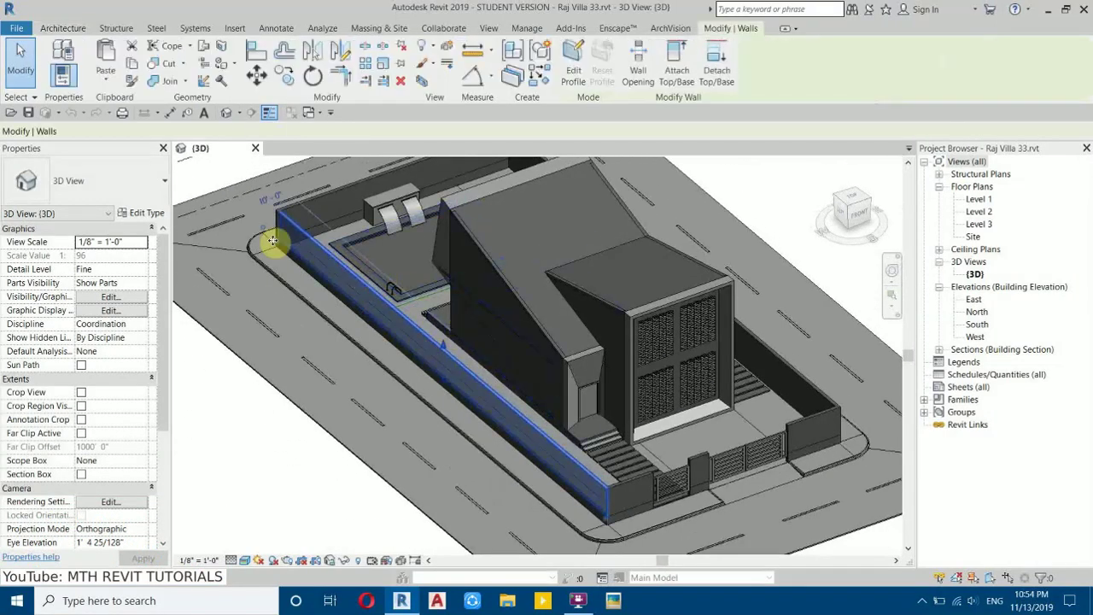
left_click(143, 215)
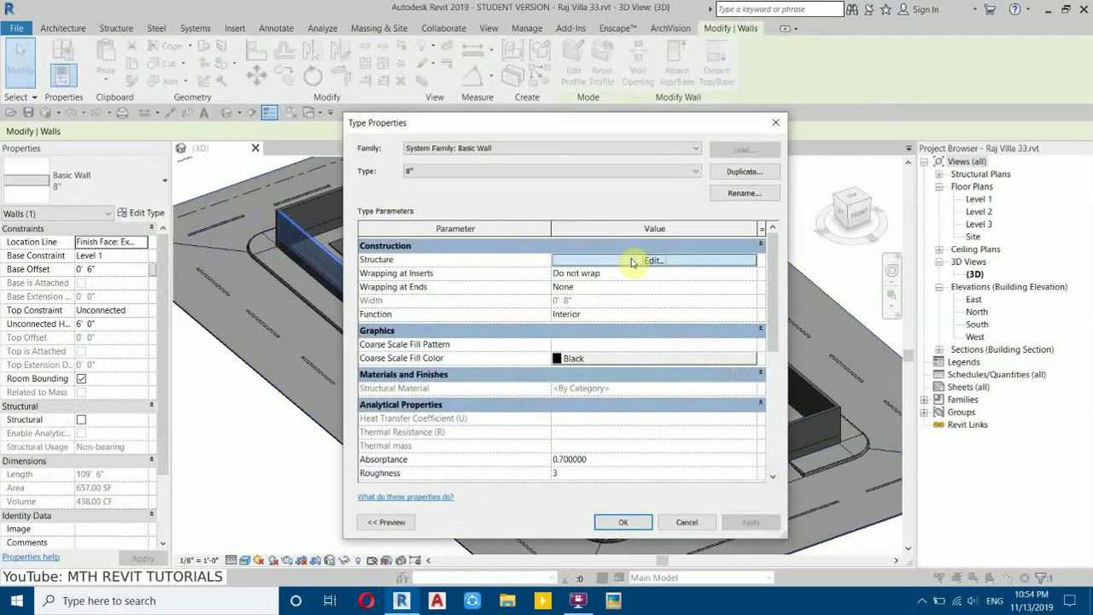
left_click(636, 260)
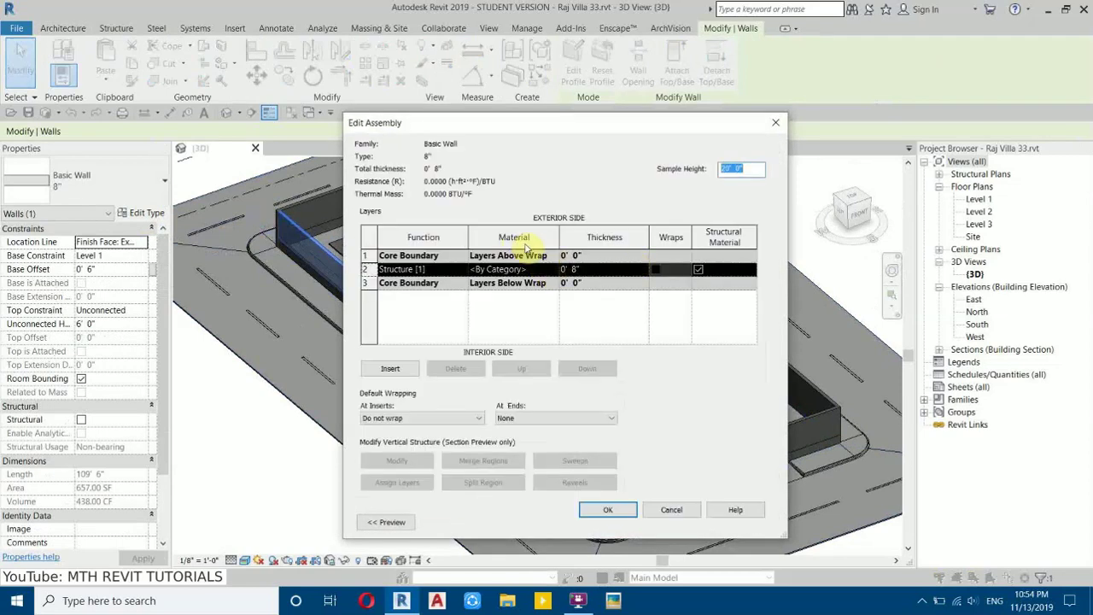
left_click(553, 271)
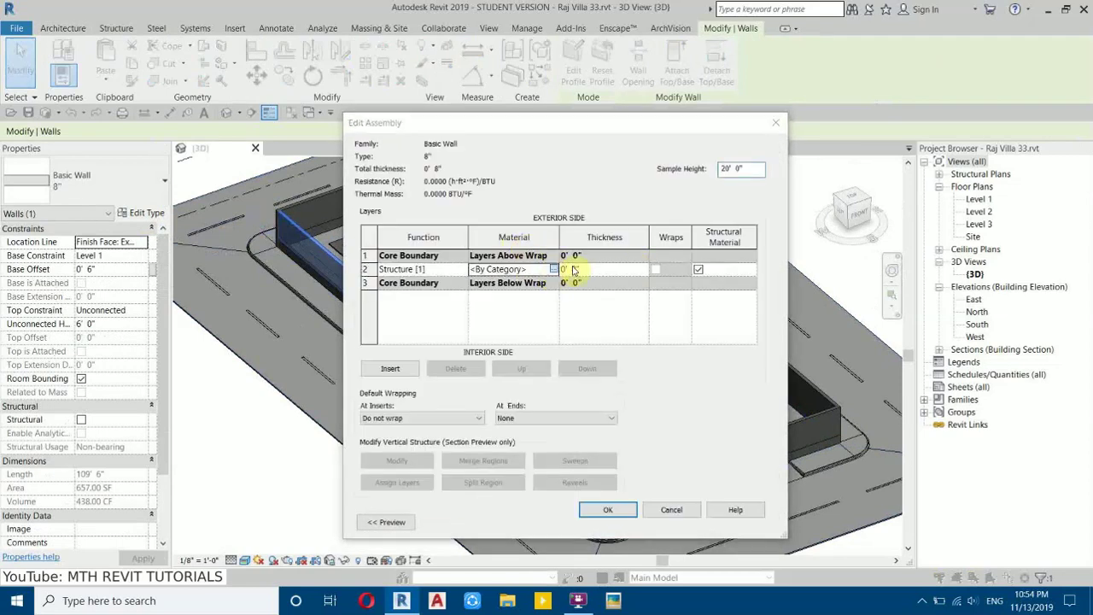
left_click(554, 270)
left_click_drag(267, 104, 286, 88)
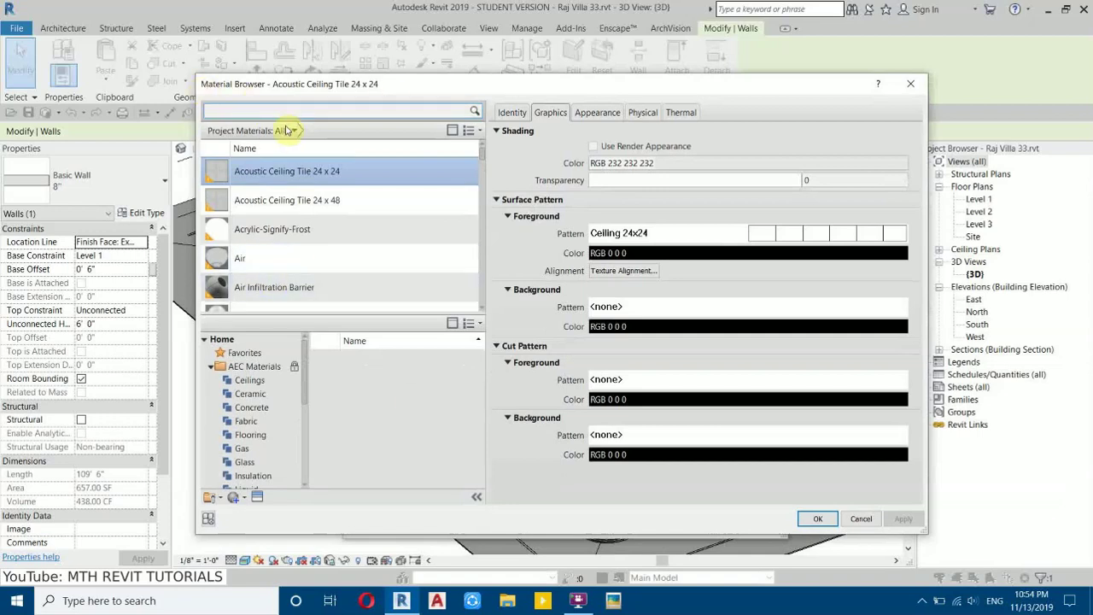
- Search the materials for gypsum, duplicate Gypsum Wall Board and name the copy 00 Ext Wall
type("p")
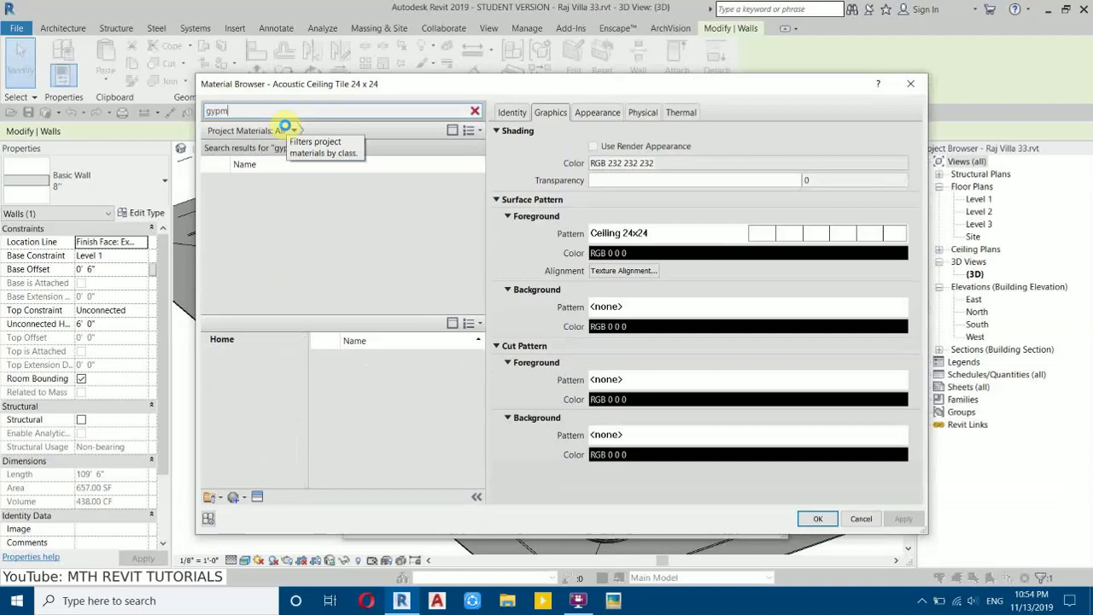
type("sum")
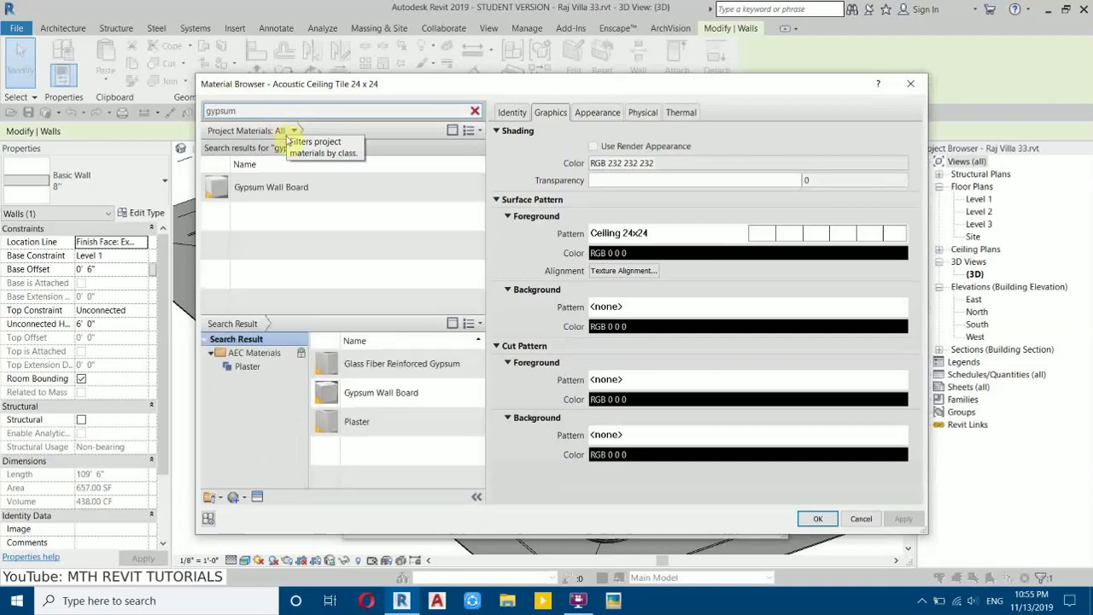
right_click(267, 190)
left_click(329, 210)
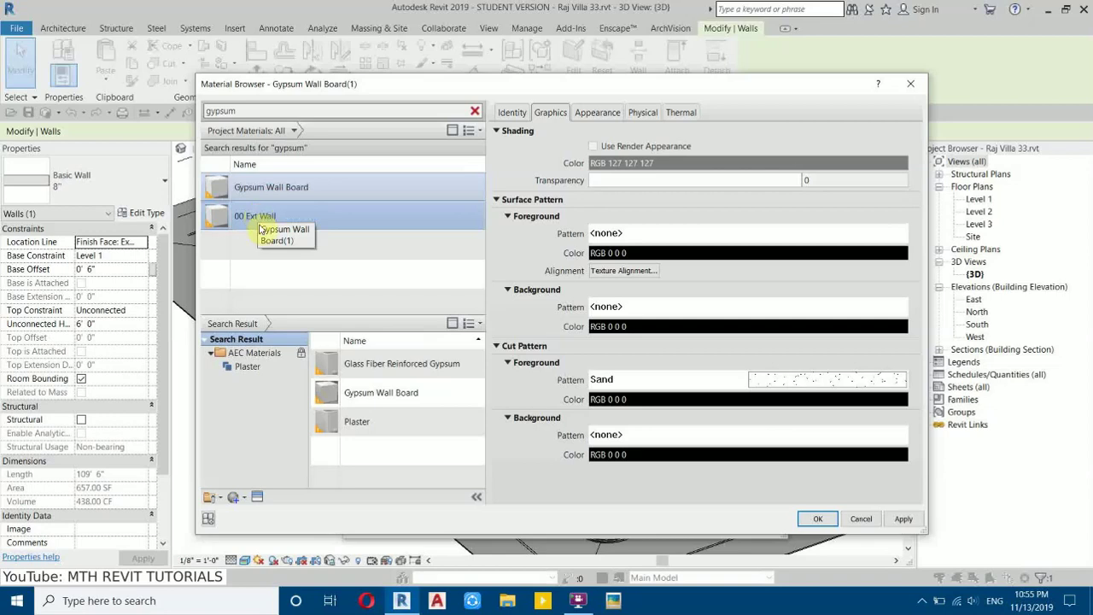
key("Return")
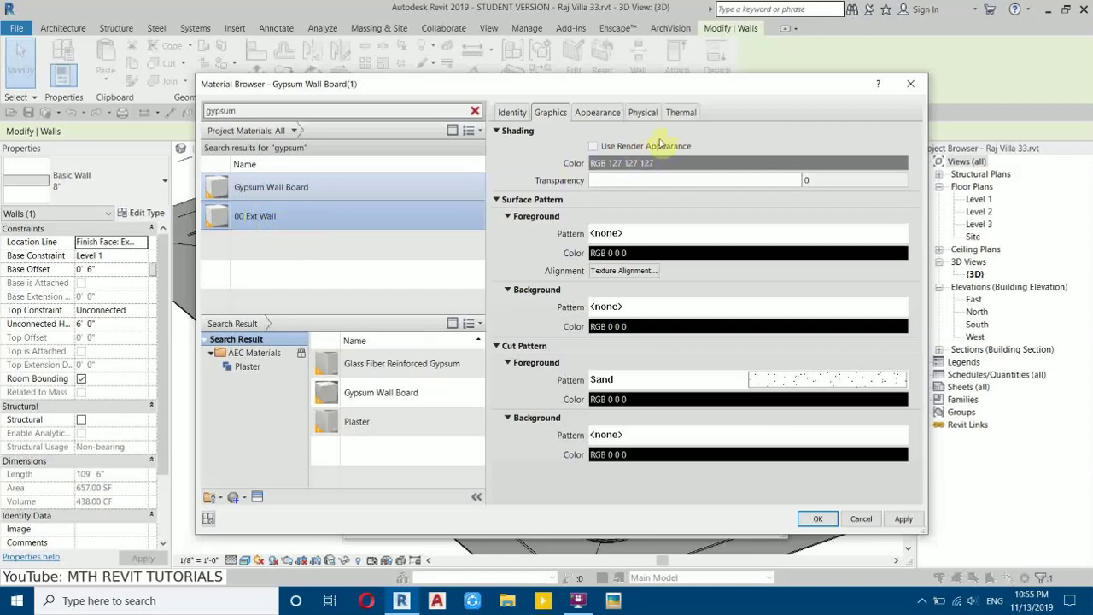
- Make 00 Ext Wall use its render appearance for shading and assign it to the 8" boundary wall's structure layer
left_click(612, 150)
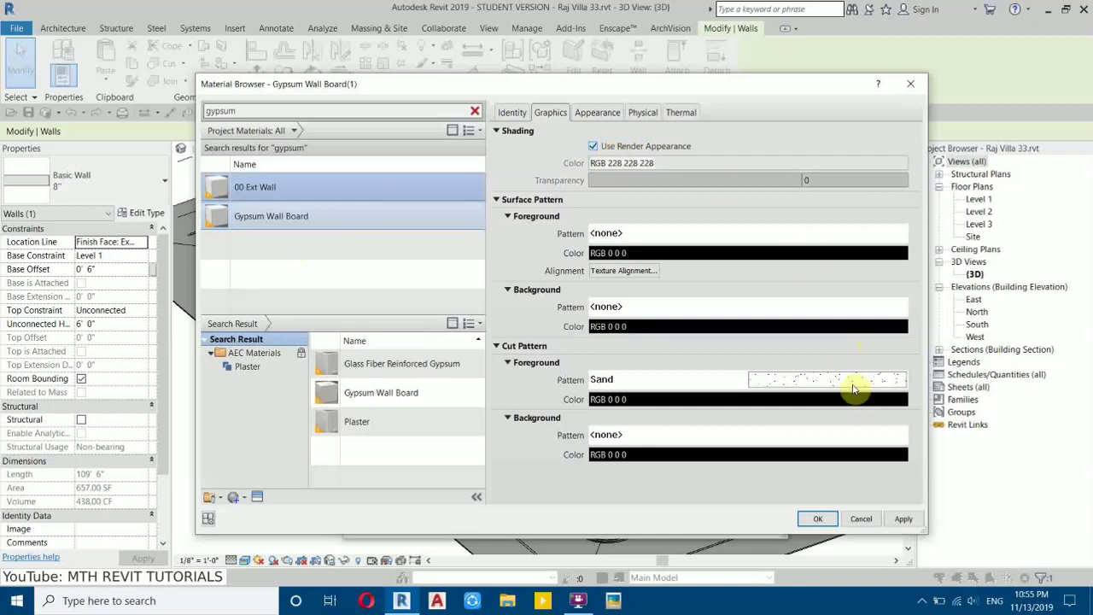
left_click(817, 518)
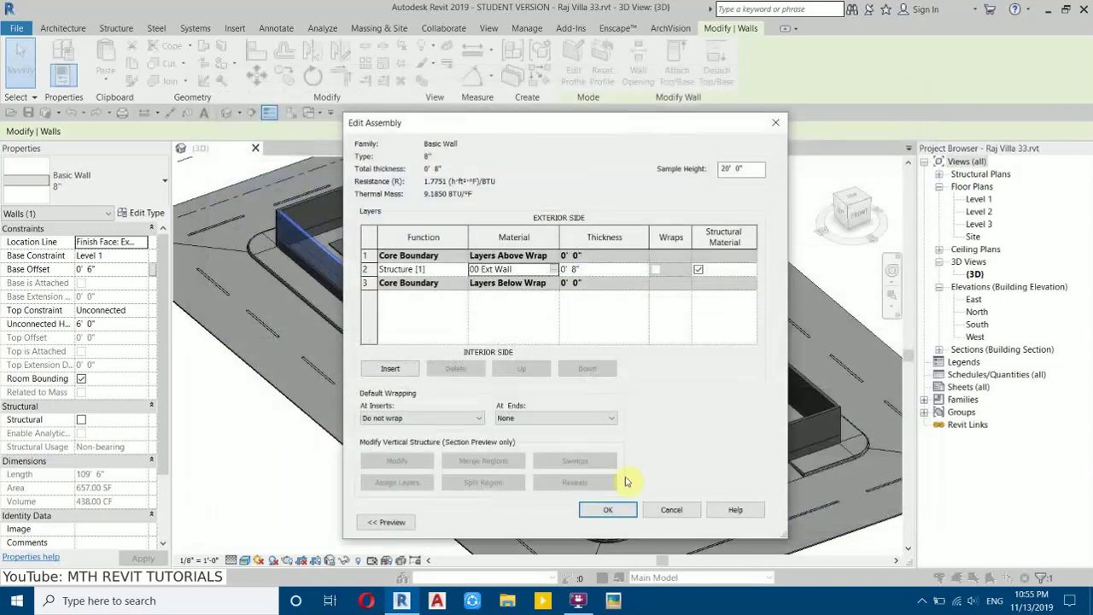
left_click(608, 511)
left_click(690, 588)
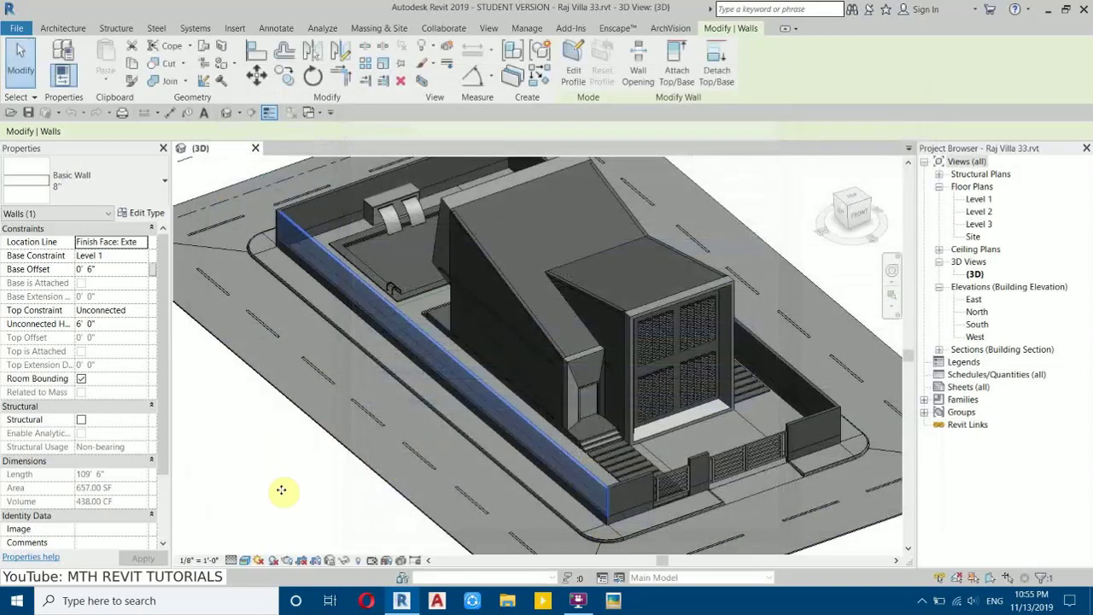
left_click(244, 500)
- Examine the villa's roofs, front frame, rear facade and pool area with their materials in the 3D view
middle_click_drag(509, 372, 413, 363)
middle_click_drag(385, 448, 360, 495)
scroll(456, 367, "up", 2)
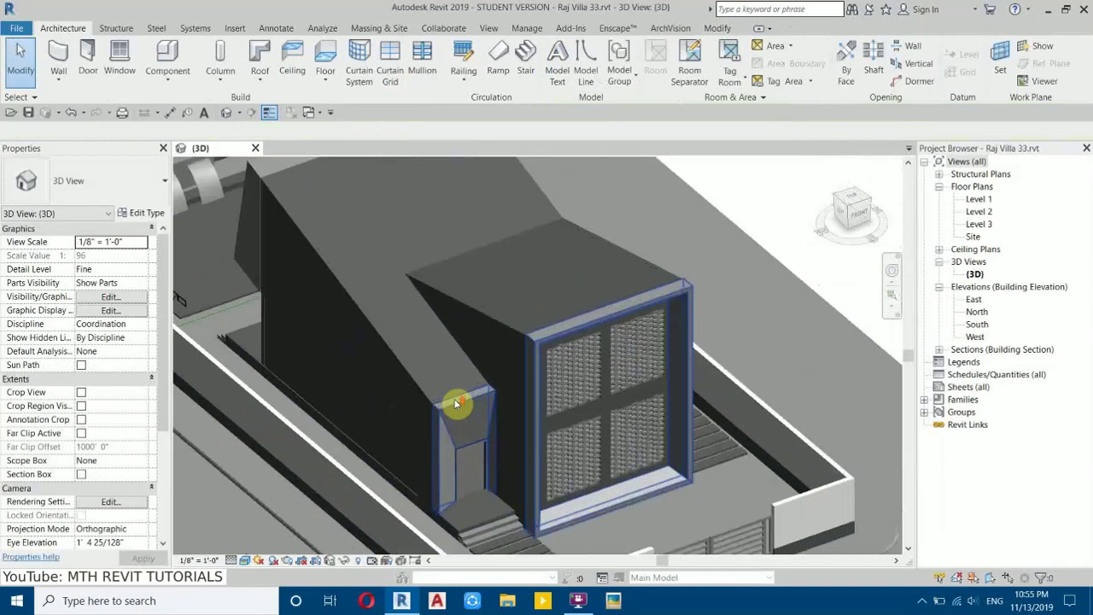
middle_click_drag(410, 303, 378, 383, "shift")
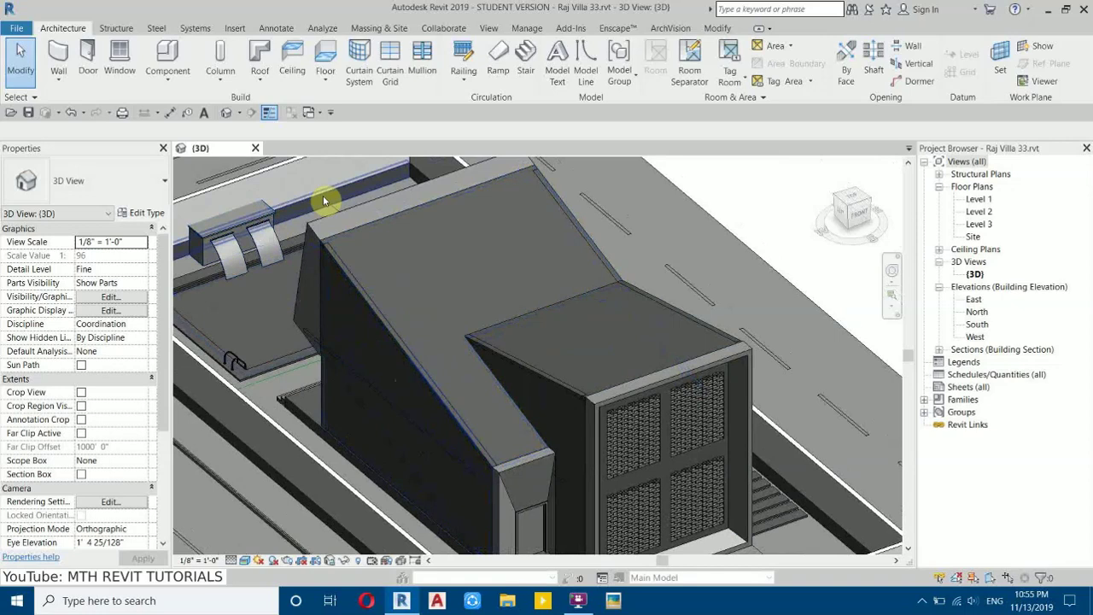
scroll(504, 311, "down", 4)
middle_click_drag(492, 320, 483, 383, "shift")
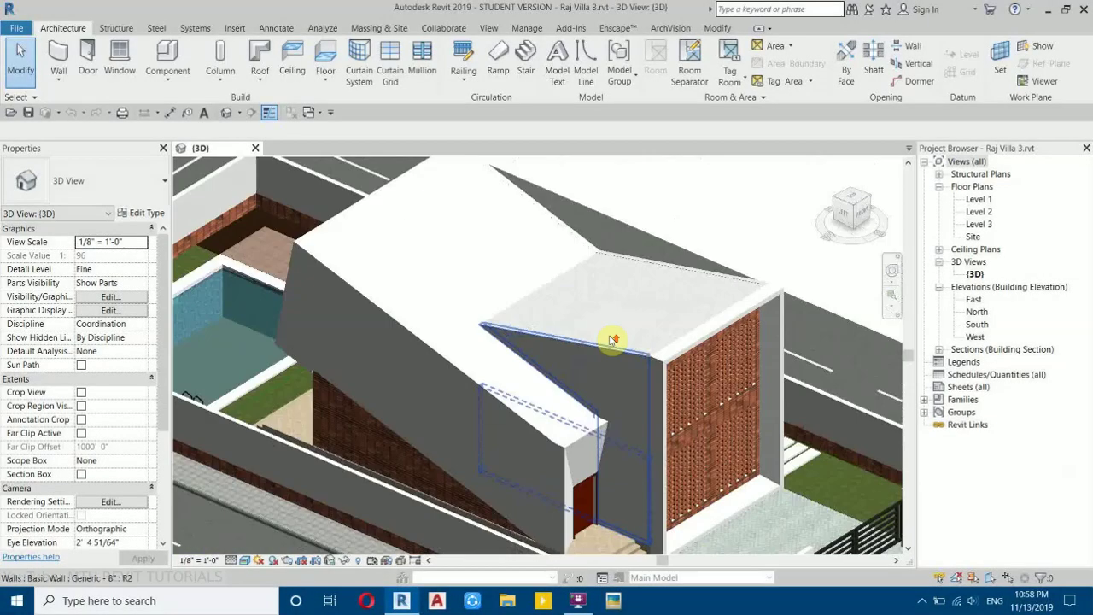
middle_click_drag(610, 342, 491, 401, "shift")
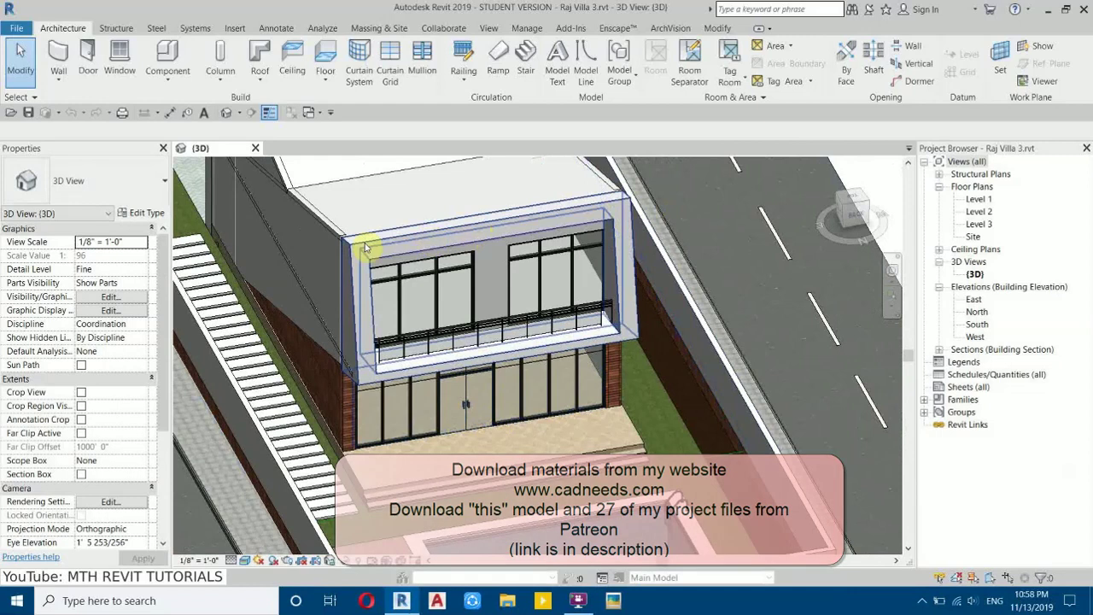
scroll(549, 256, "down", 3)
middle_click_drag(501, 325, 547, 314, "shift")
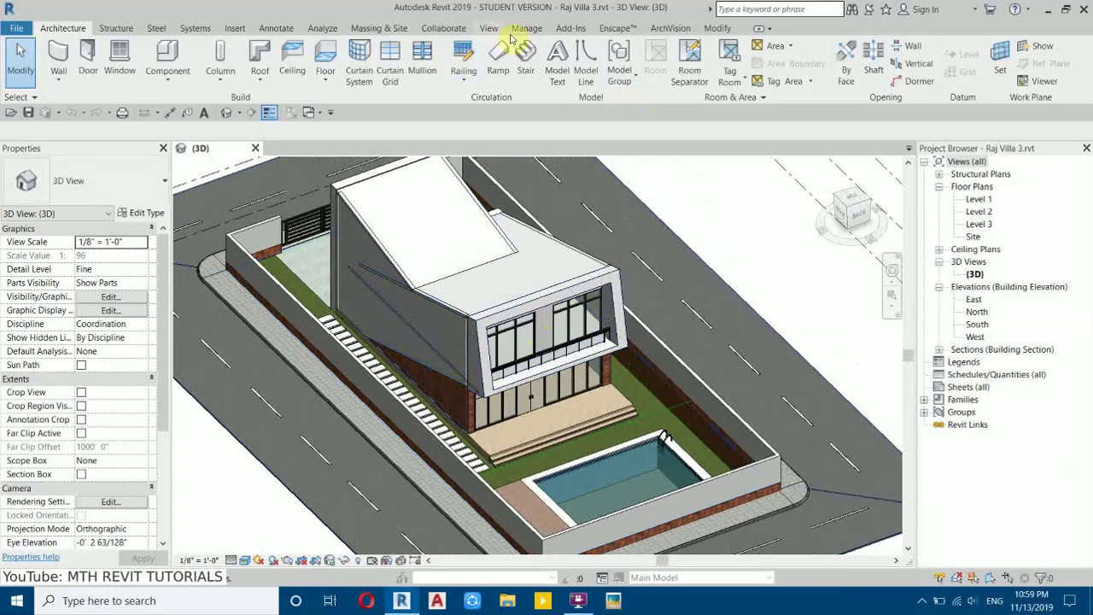
- Load the floor light, Wall Light 2.rfa and Wall Light.rfa families from the Raj Villa folder under For Tutorials
left_click(237, 31)
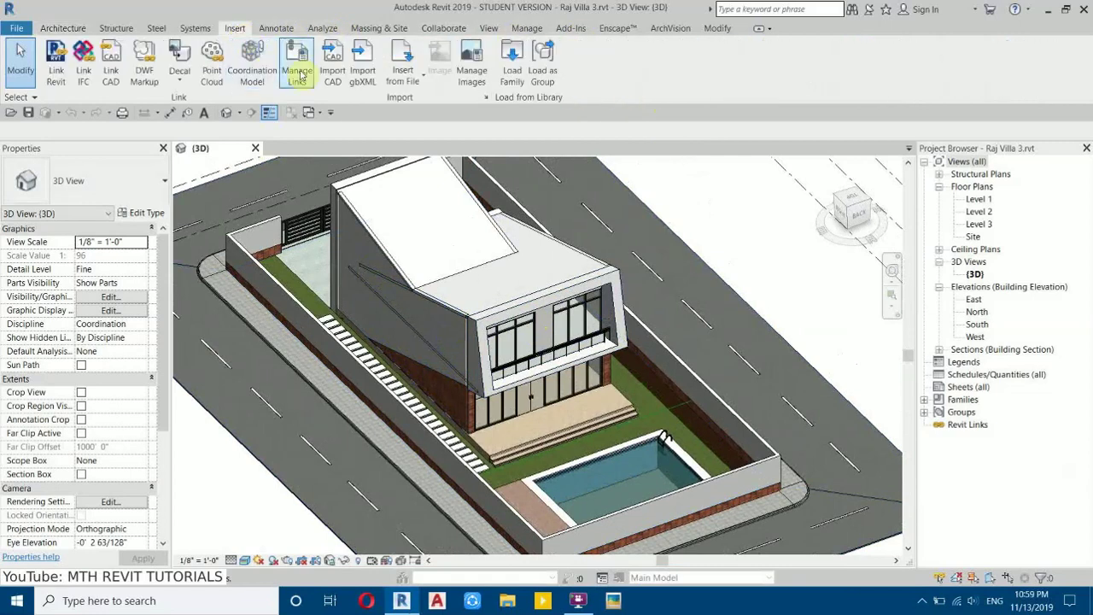
left_click(511, 75)
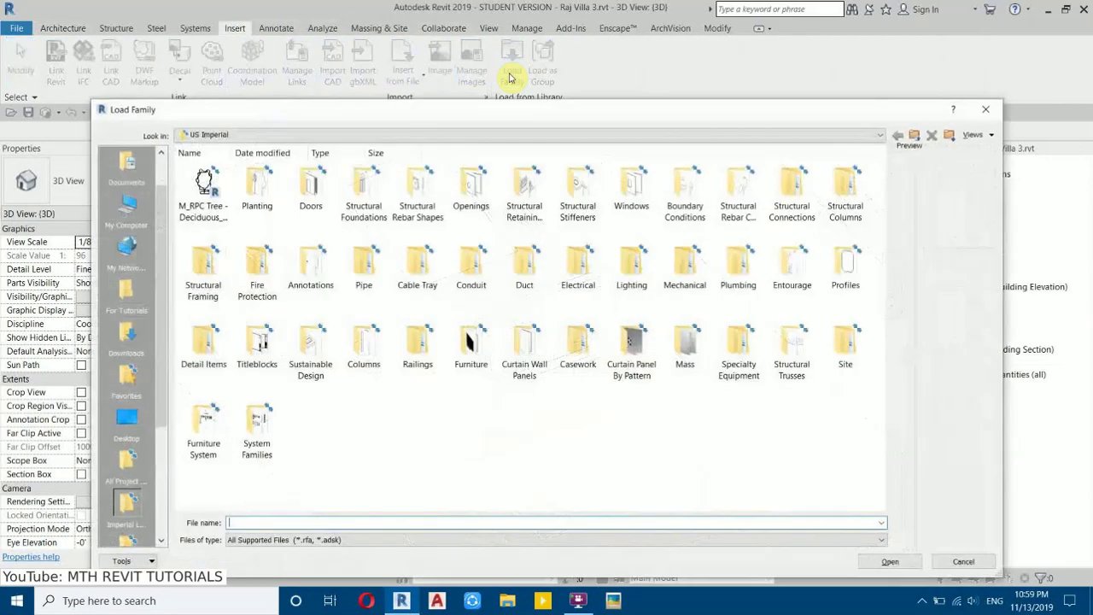
left_click(130, 292)
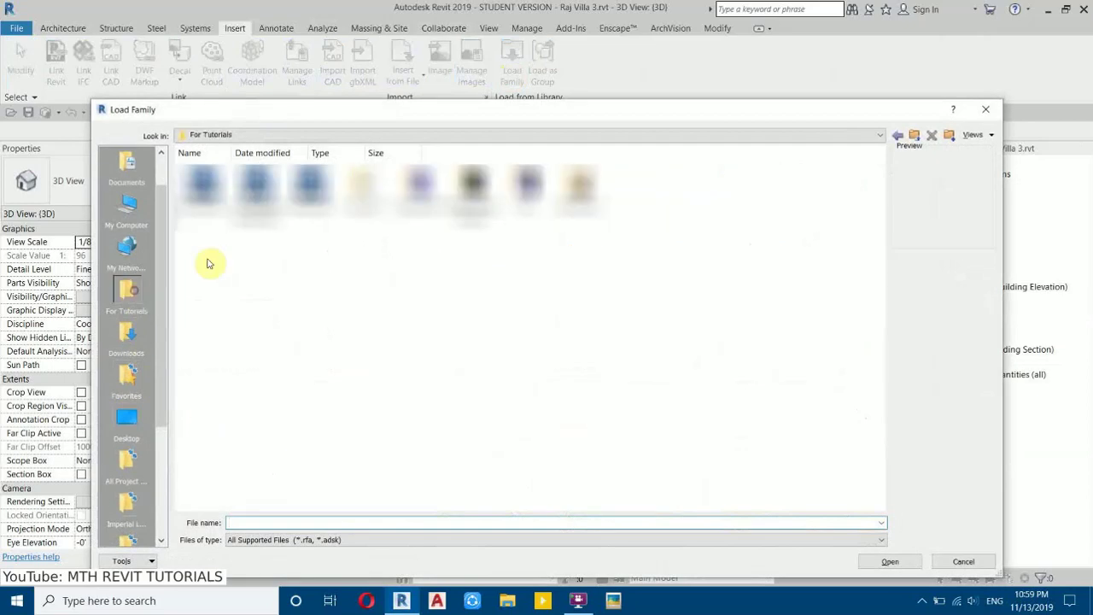
double_click(386, 181)
left_click_drag(382, 233, 193, 193)
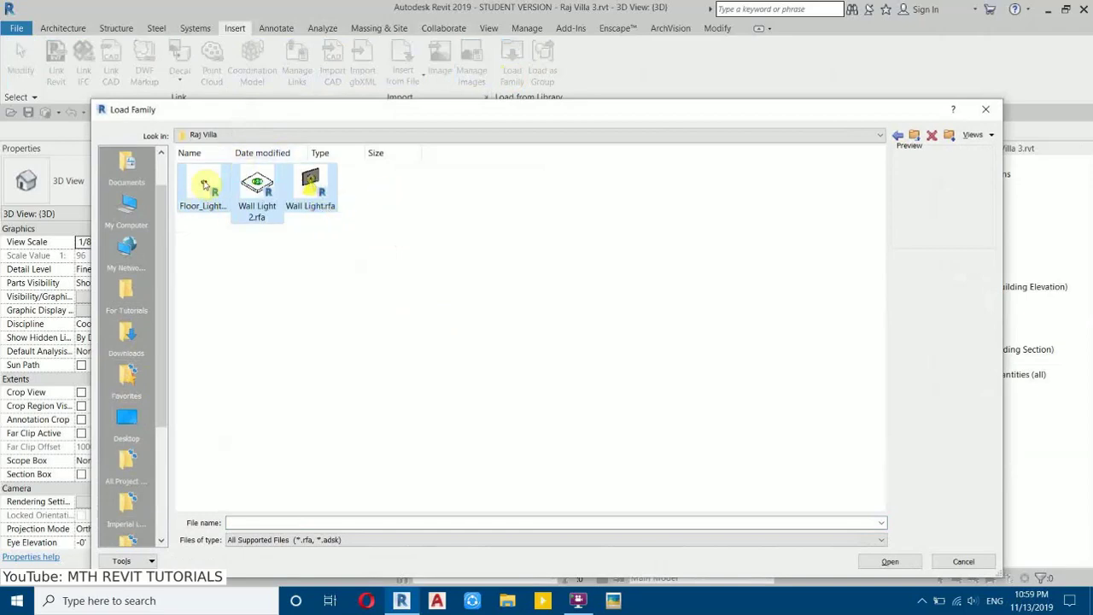
left_click_drag(345, 188, 198, 194)
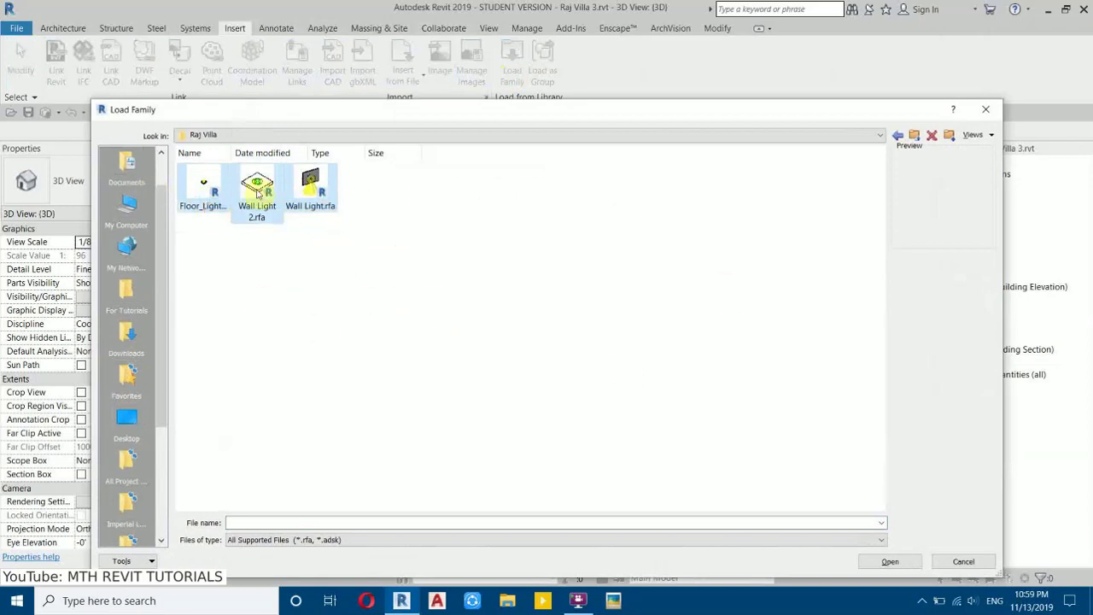
left_click(889, 561)
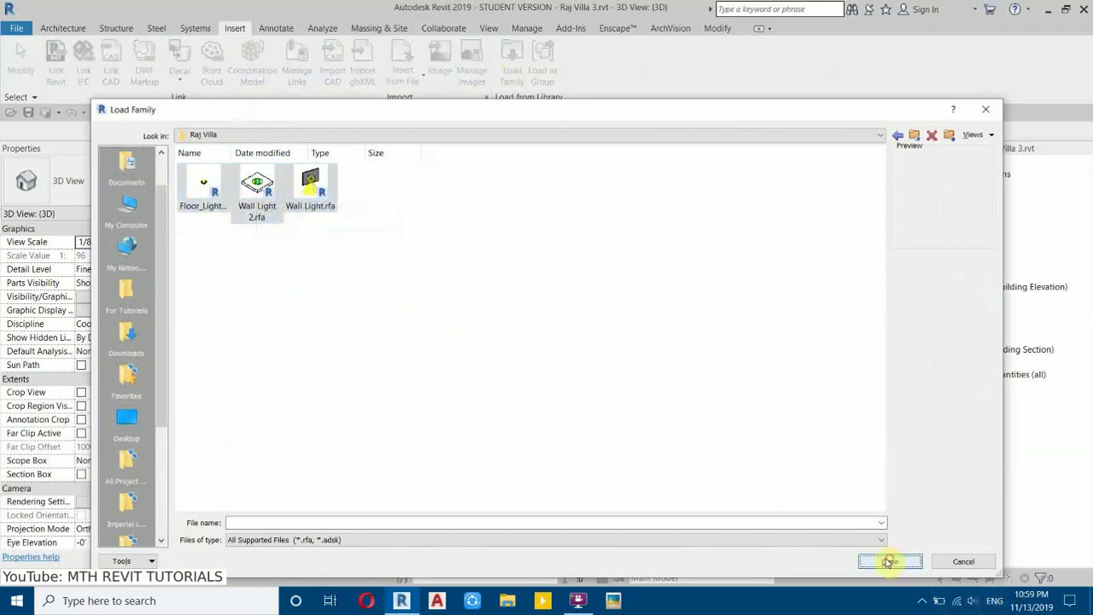
left_click(207, 184)
left_click(870, 560)
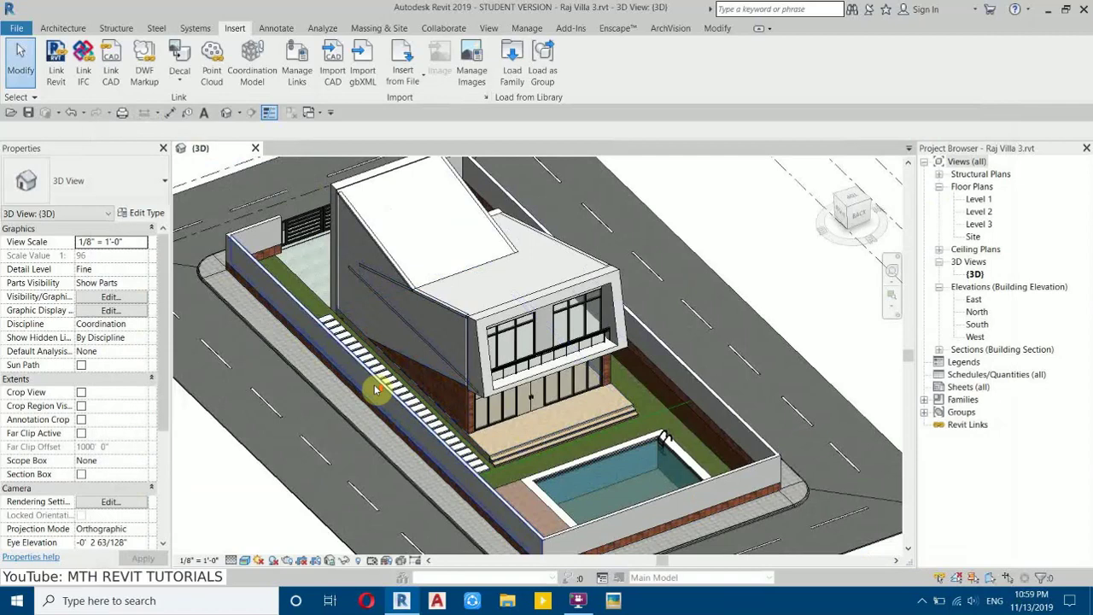
- Open the Site floor plan at the row of stepping slabs beside the villa
scroll(467, 393, "up", 3)
scroll(467, 393, "down", 3)
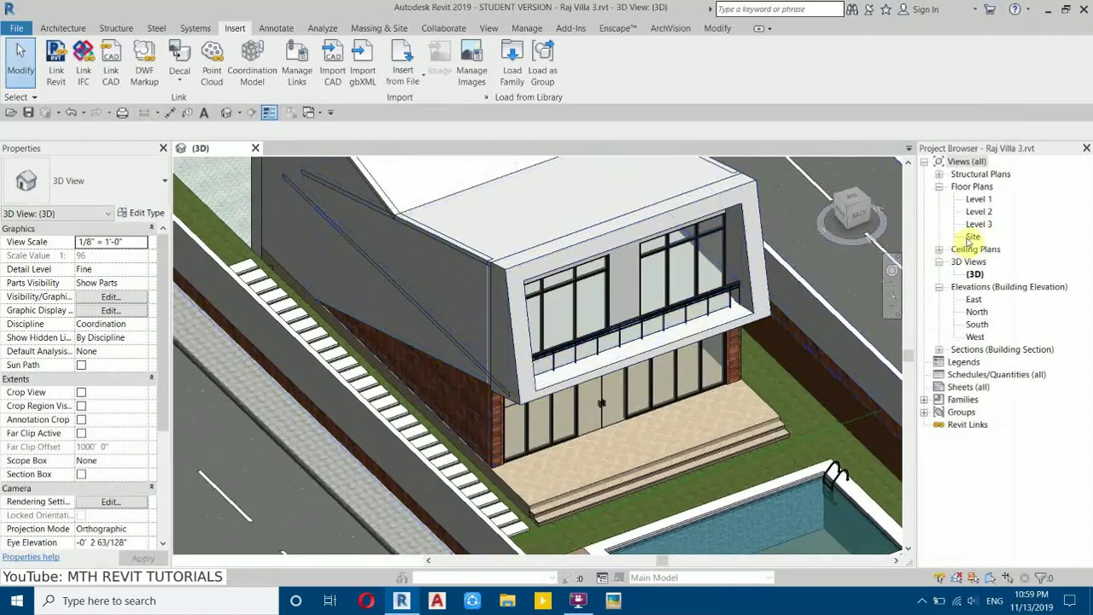
double_click(972, 237)
scroll(561, 370, "up", 3)
scroll(493, 434, "up", 4)
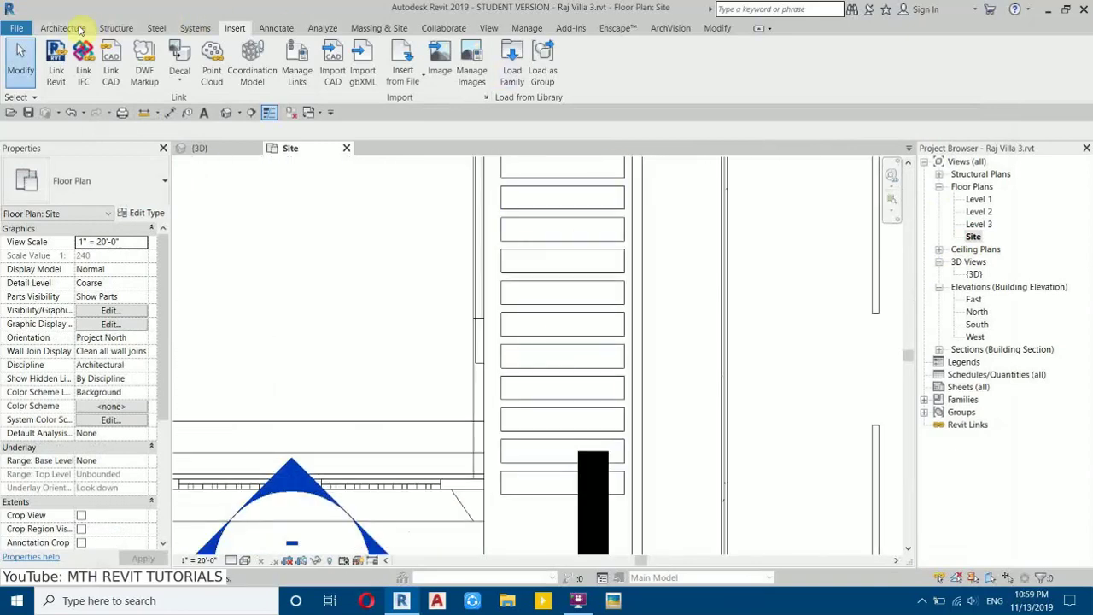
- Place a Floor_Lighting_13377 fixture on Level 1 between the villa wall and the end slab of the stepping path
left_click(84, 28)
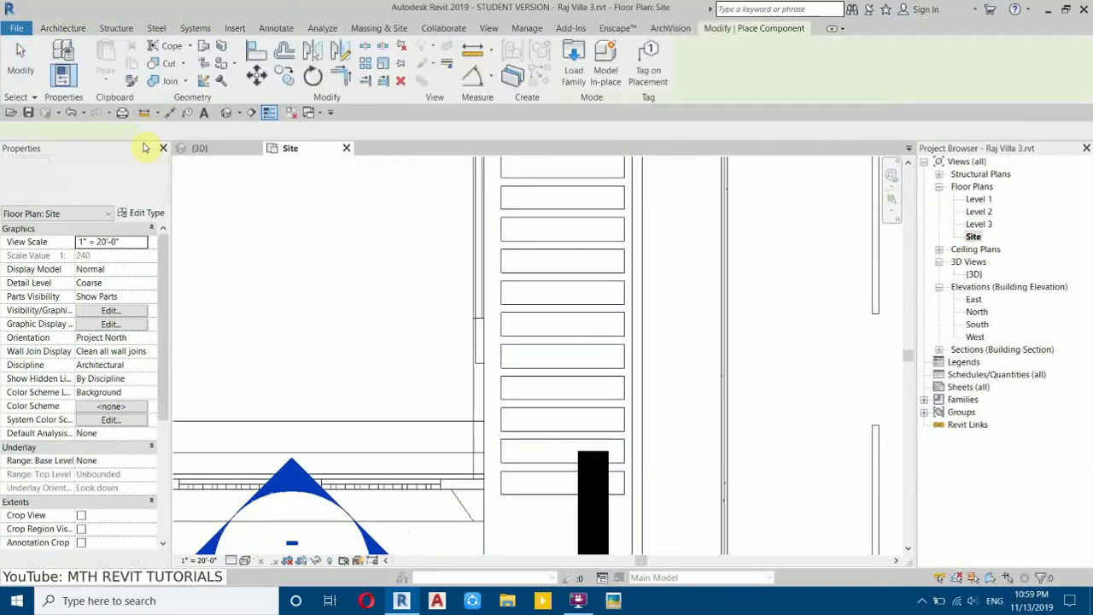
left_click(128, 183)
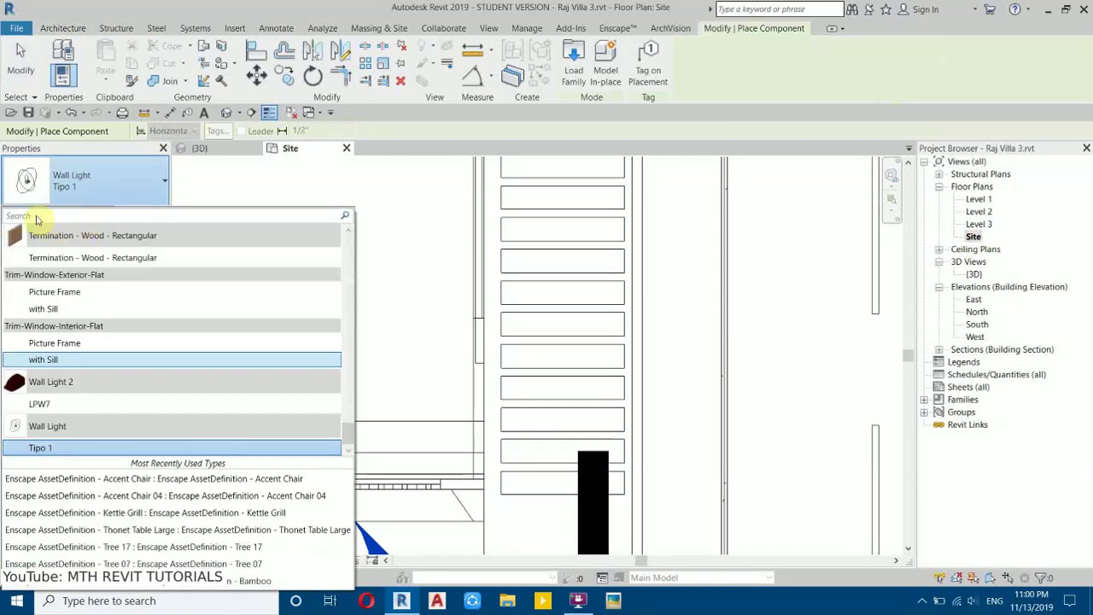
type("Floor")
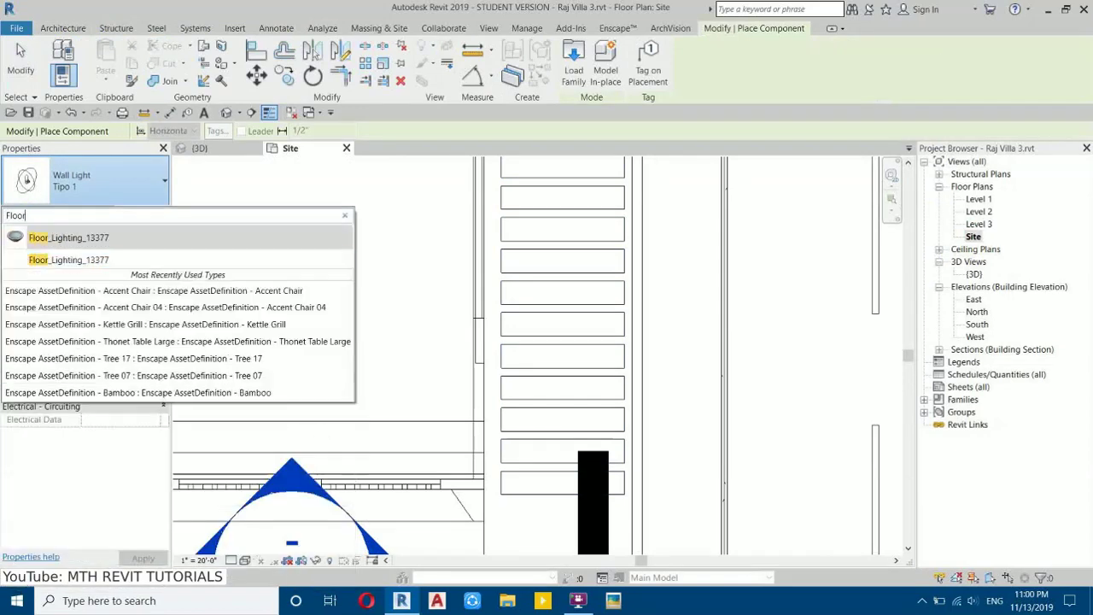
left_click(71, 264)
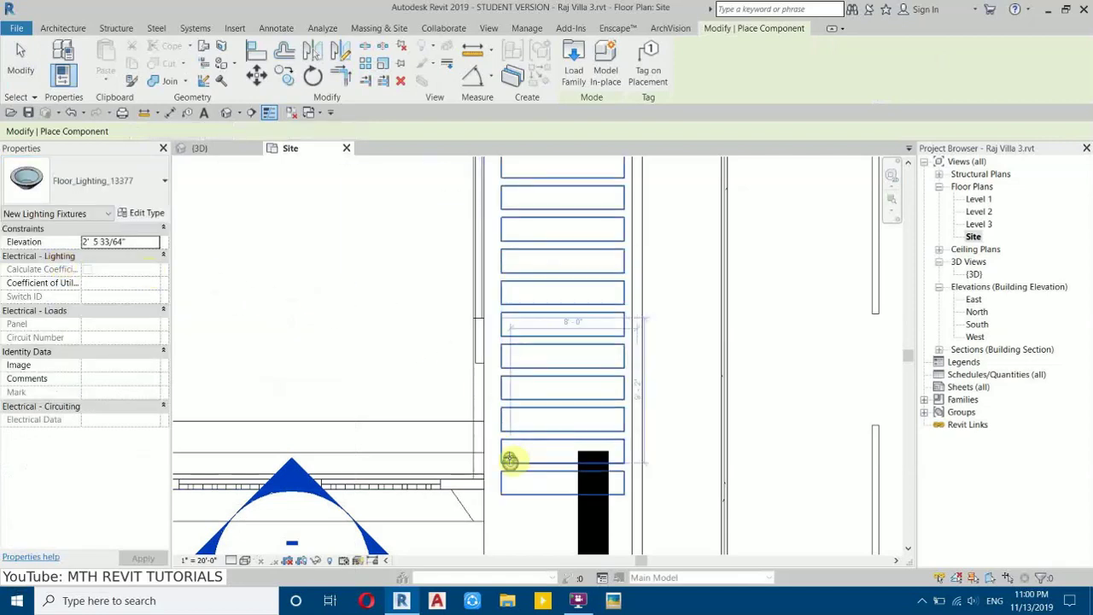
middle_click_drag(510, 452, 499, 405)
scroll(495, 410, "up", 5)
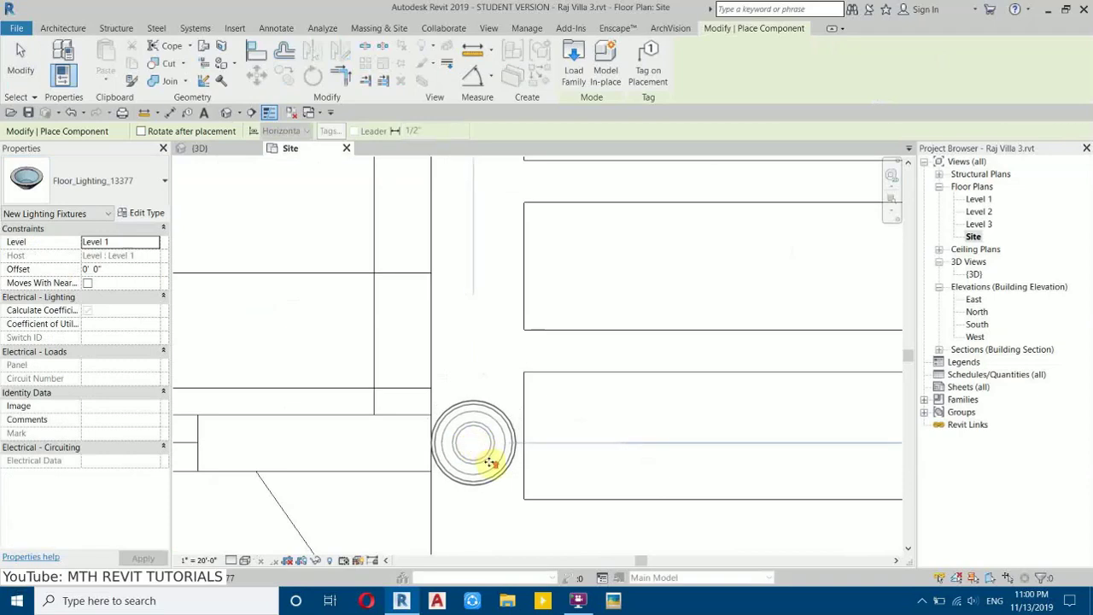
left_click(488, 461)
scroll(489, 461, "up", 2)
key("Escape")
key("Escape")
- Shift the floor light slightly away from the villa wall toward the slab and check its height in the 3D view
left_click(491, 455)
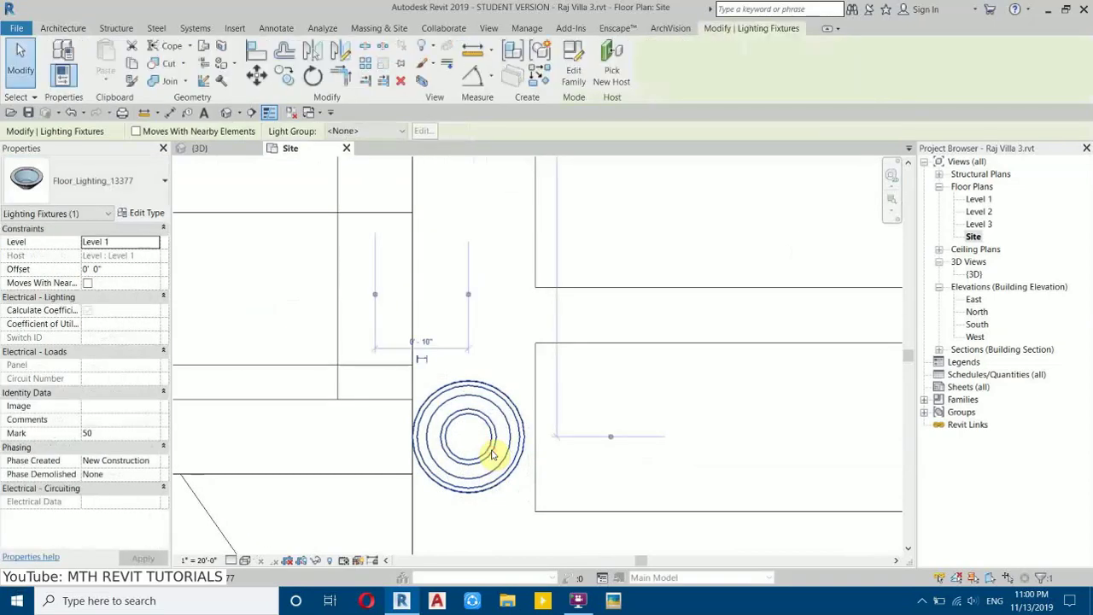
left_click_drag(518, 461, 521, 461)
scroll(498, 452, "up", 2)
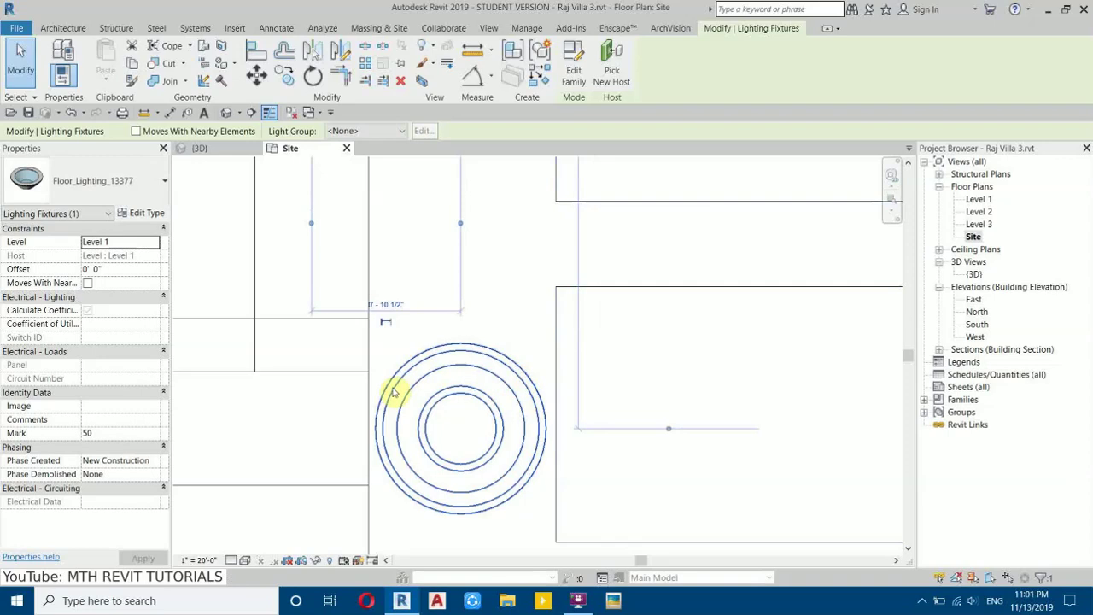
scroll(544, 432, "down", 2)
left_click(434, 207)
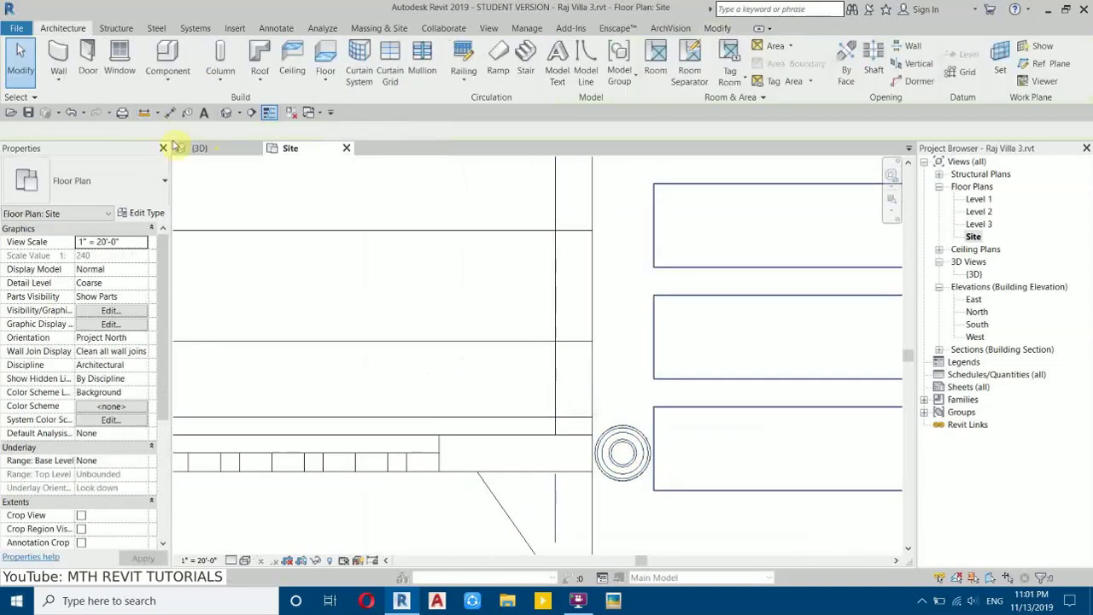
left_click(220, 147)
scroll(359, 384, "up", 5)
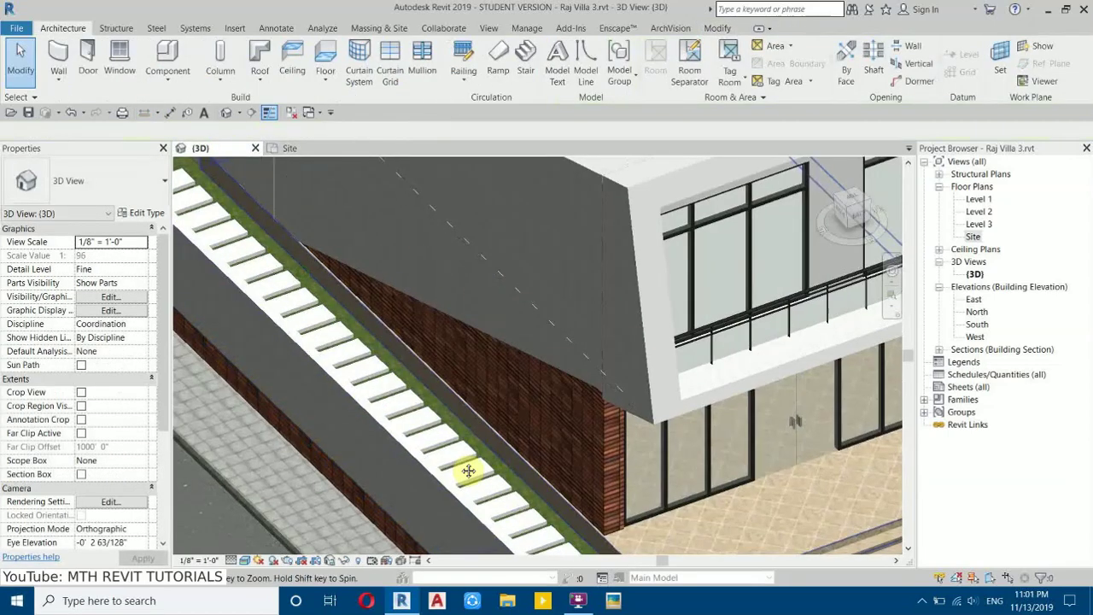
scroll(362, 390, "up", 5)
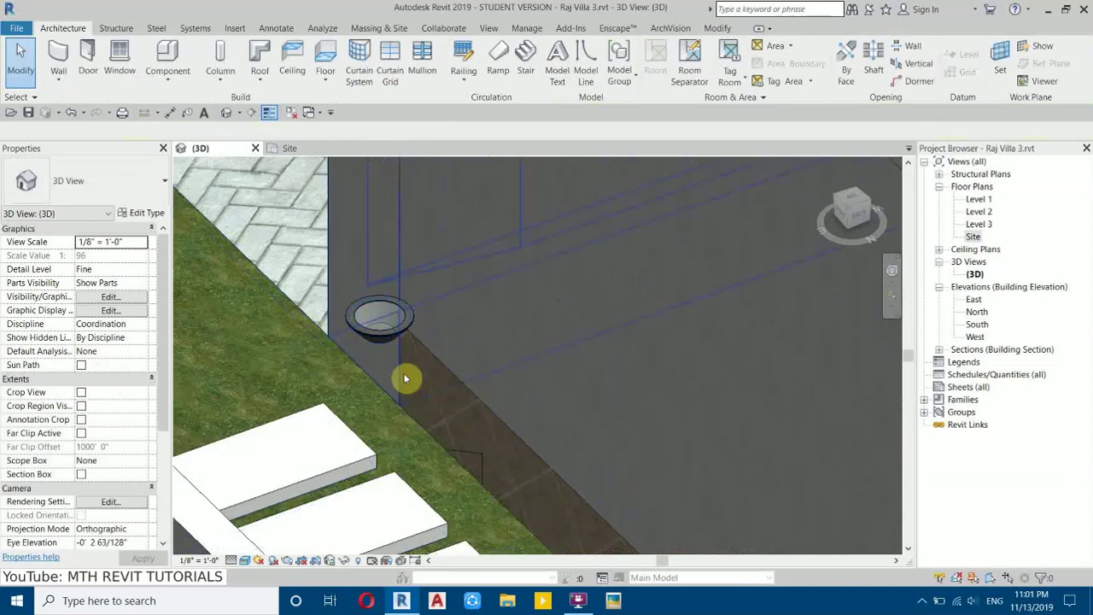
scroll(506, 324, "down", 5)
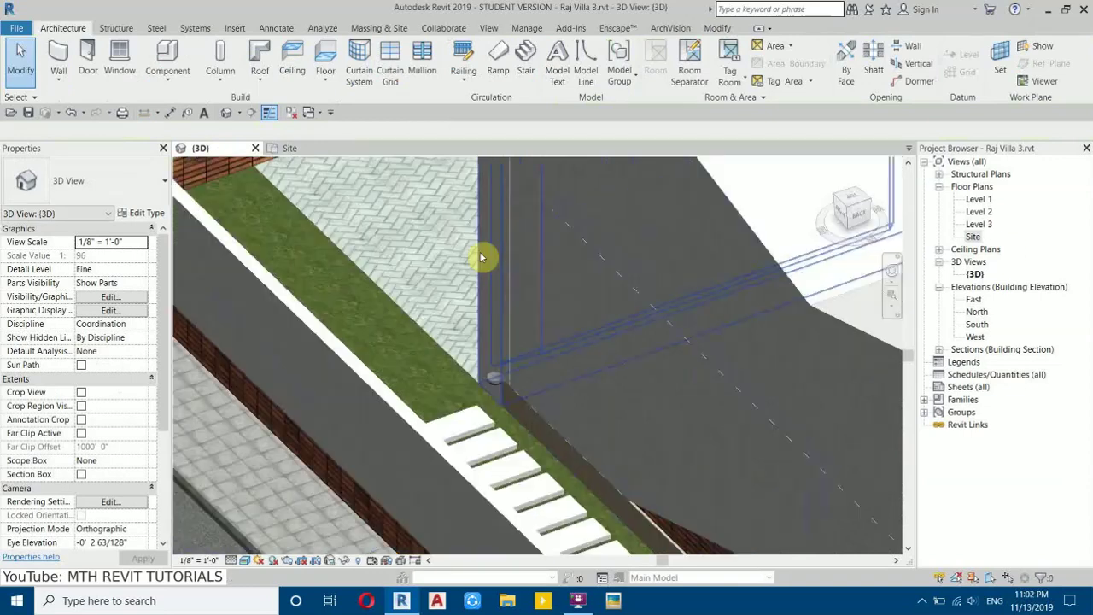
- Draw a building section in the Site plan facing the floor light and end slab, and open the section view at the light
left_click(290, 149)
scroll(717, 401, "up", 3)
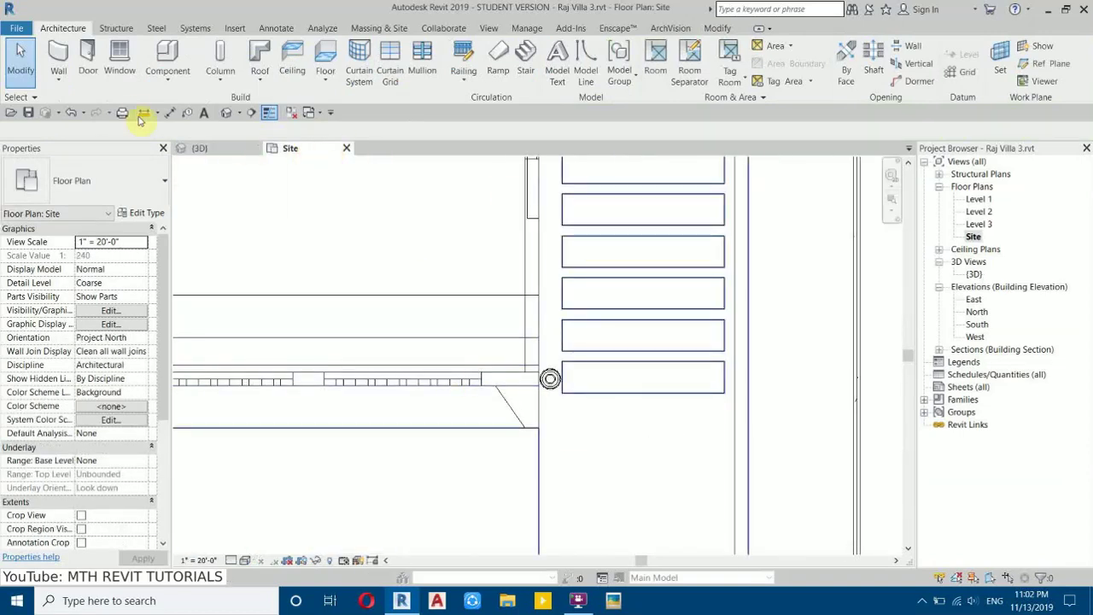
left_click(250, 114)
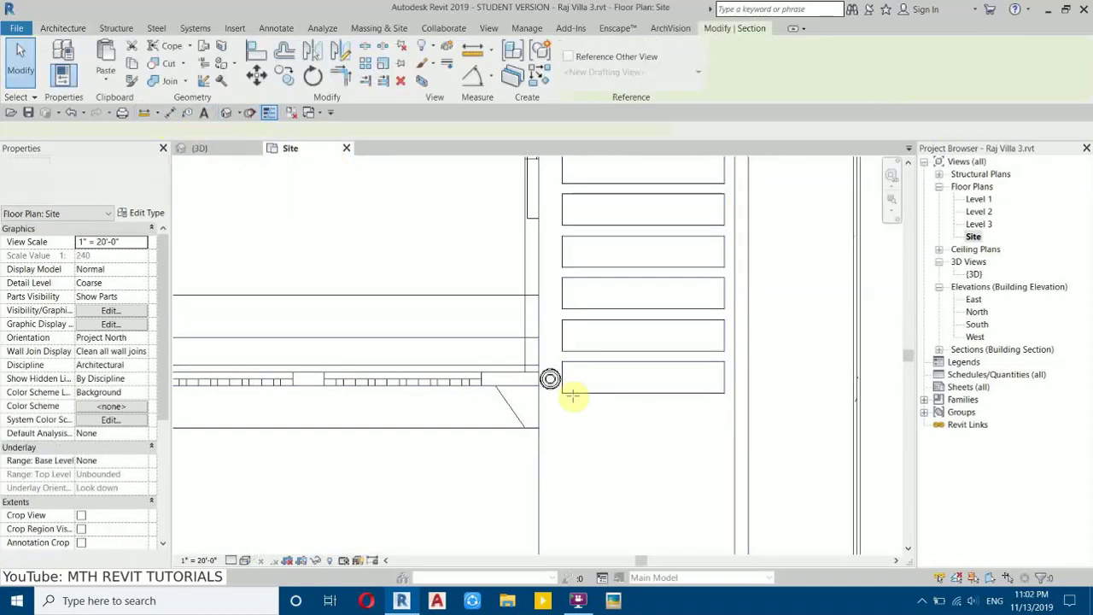
left_click(336, 453)
left_click(695, 454)
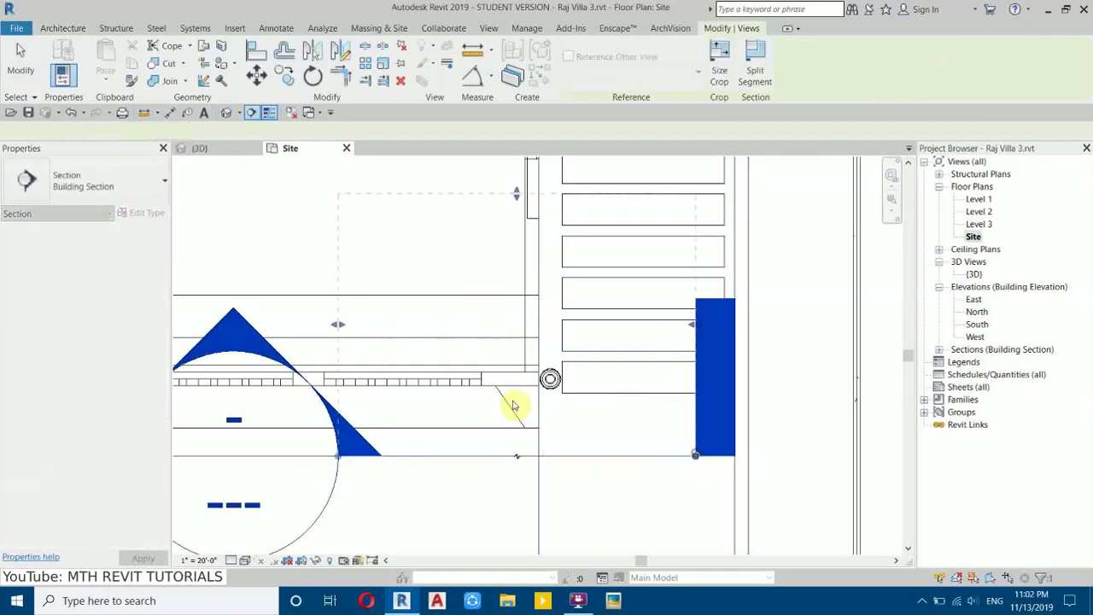
middle_click_drag(288, 342, 395, 373)
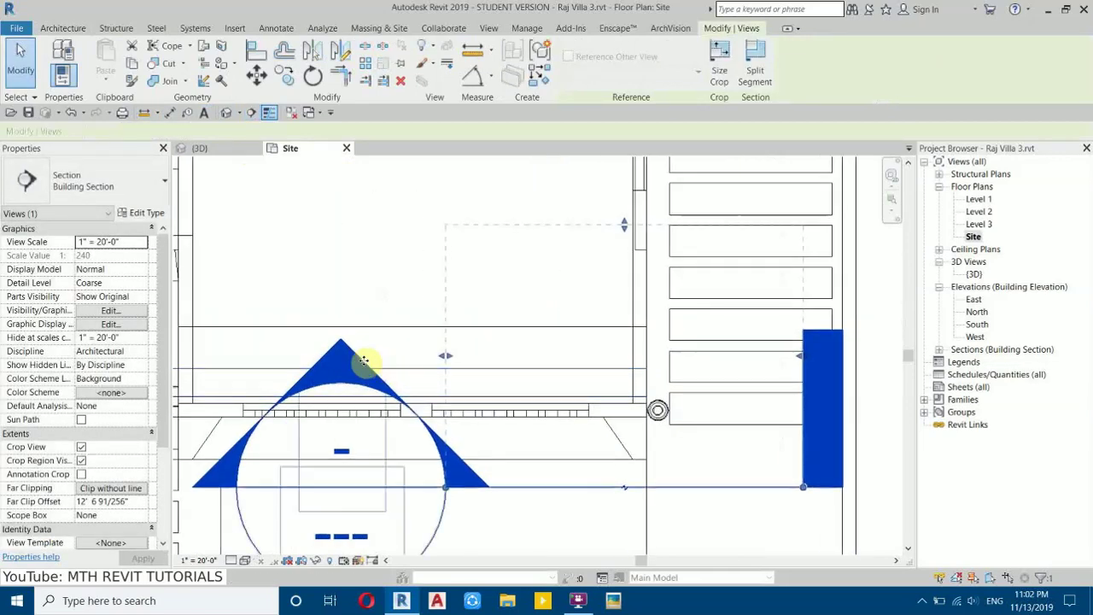
key("Escape")
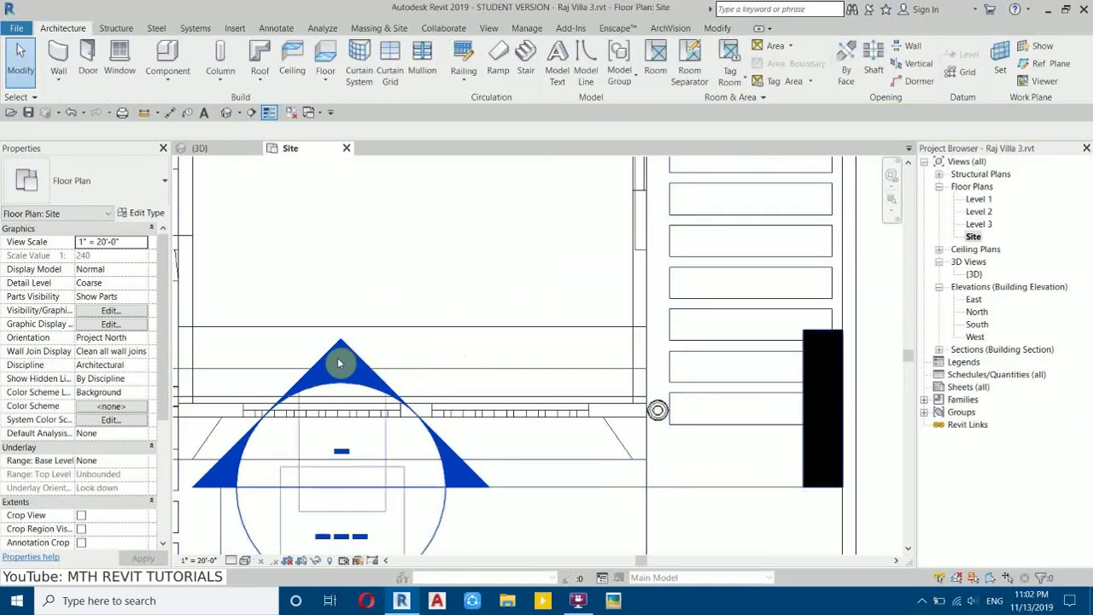
double_click(338, 360)
scroll(546, 382, "down", 1)
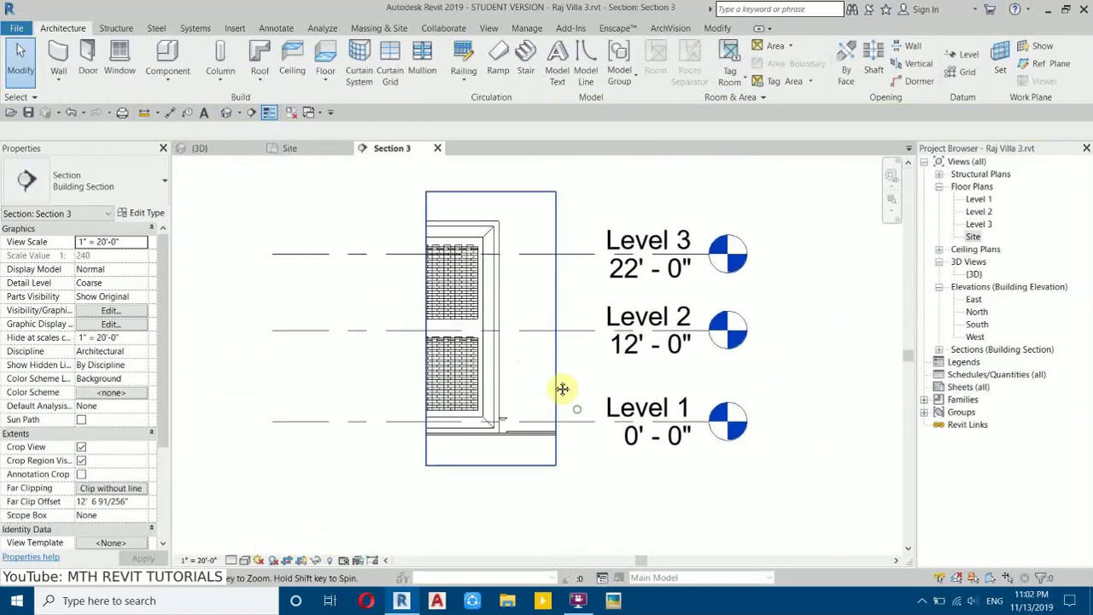
scroll(500, 438, "up", 5)
scroll(534, 347, "up", 2)
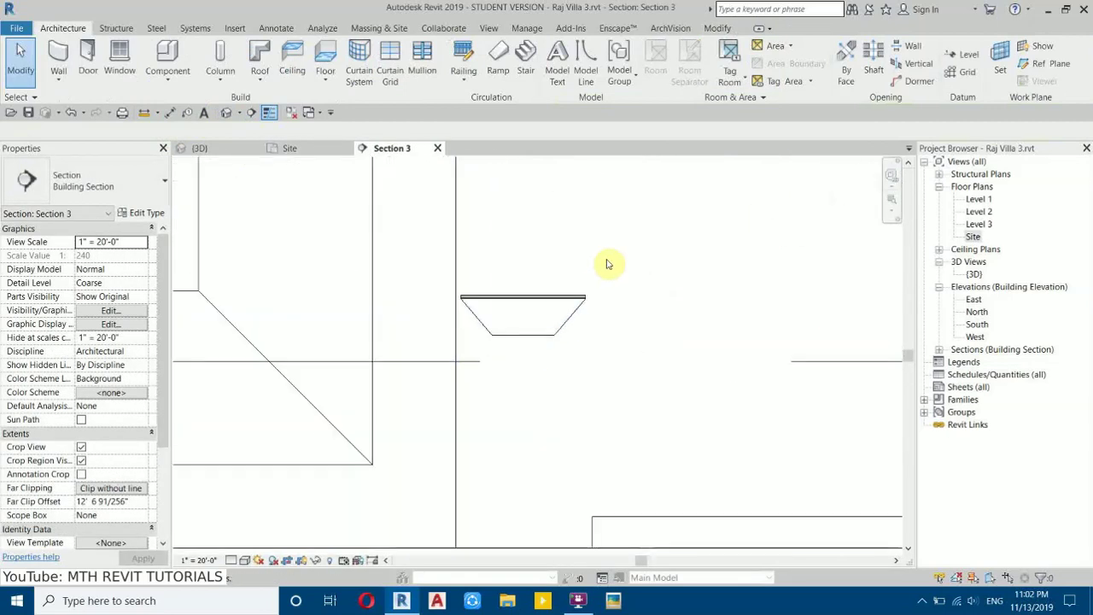
- Move the floor light vertically down so its rim sits on the ground surface beside the slab
left_click(504, 328)
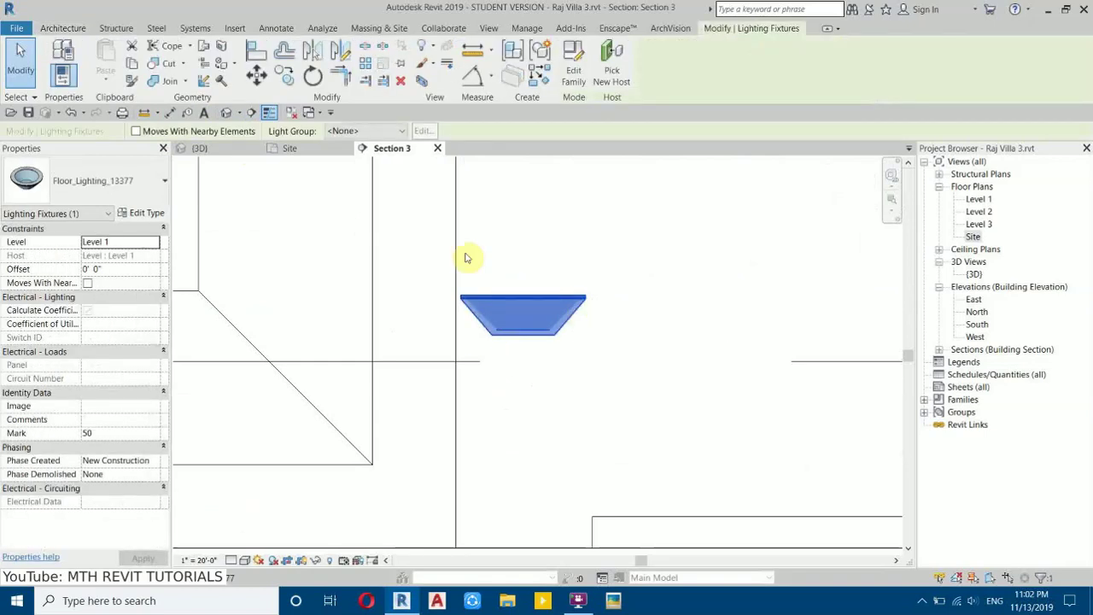
left_click(256, 75)
scroll(524, 304, "up", 3)
left_click(520, 296)
scroll(520, 299, "down", 3)
middle_click_drag(529, 408, 514, 310)
scroll(510, 447, "up", 1)
scroll(510, 448, "up", 2)
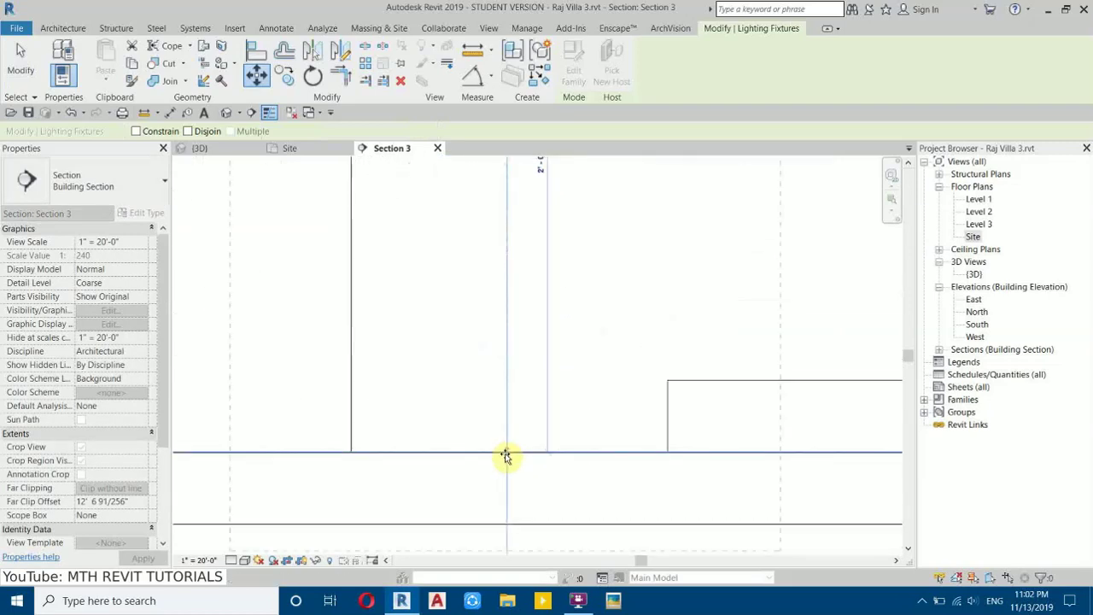
left_click(505, 455)
key("Escape")
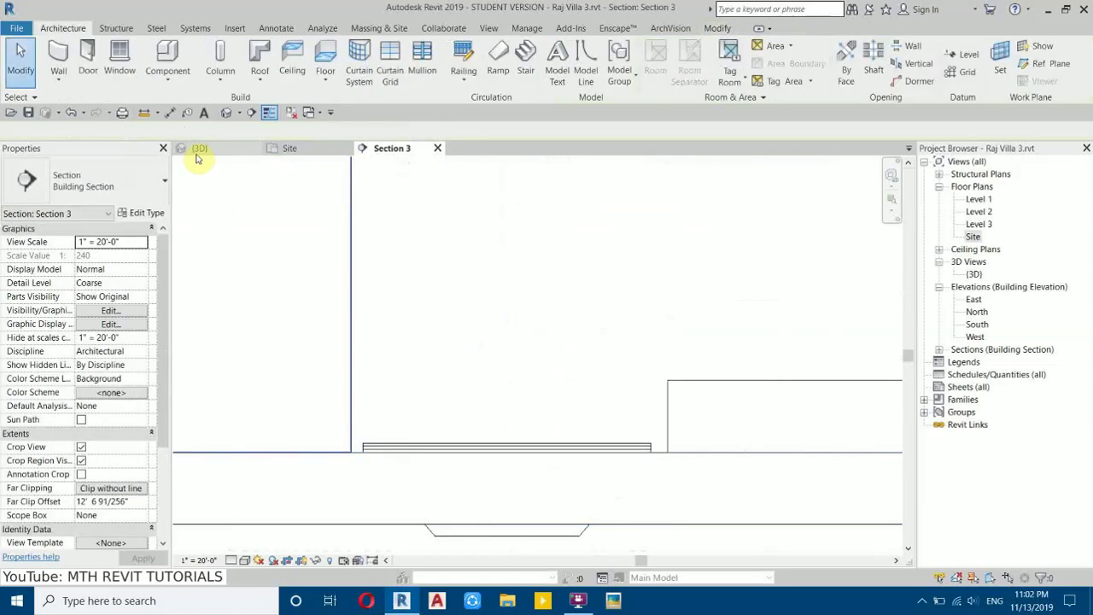
- Examine in the 3D view how the lowered floor light sits in the grass beside the stepping slabs
left_click(196, 148)
scroll(398, 358, "up", 4)
scroll(435, 427, "up", 2)
scroll(505, 326, "down", 5)
scroll(461, 346, "down", 4)
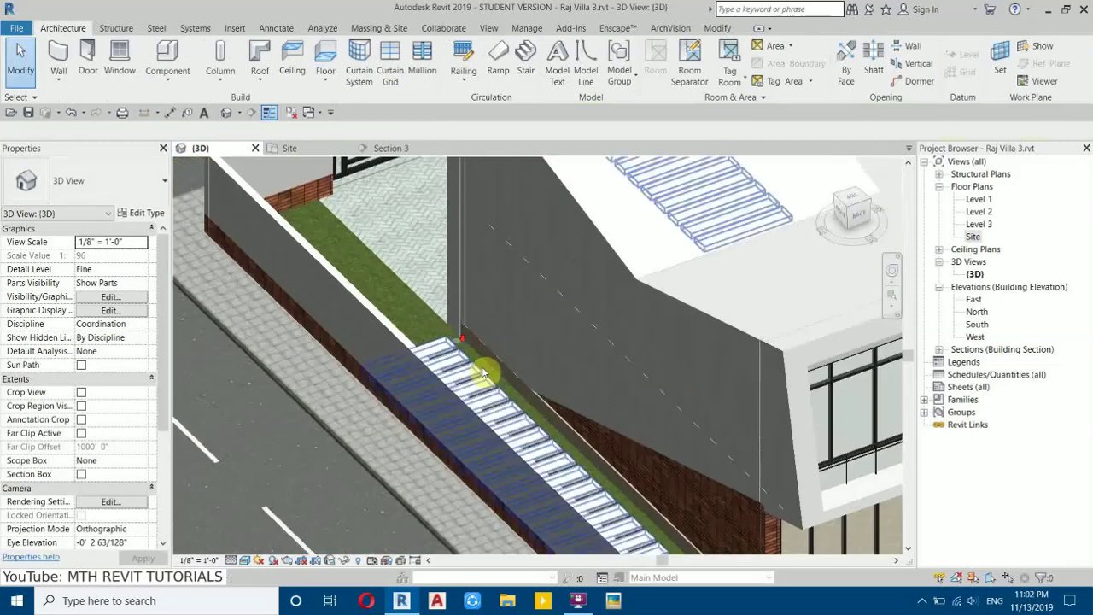
scroll(390, 320, "up", 4)
scroll(661, 475, "down", 1)
middle_click_drag(438, 295, 427, 336)
scroll(467, 389, "up", 3)
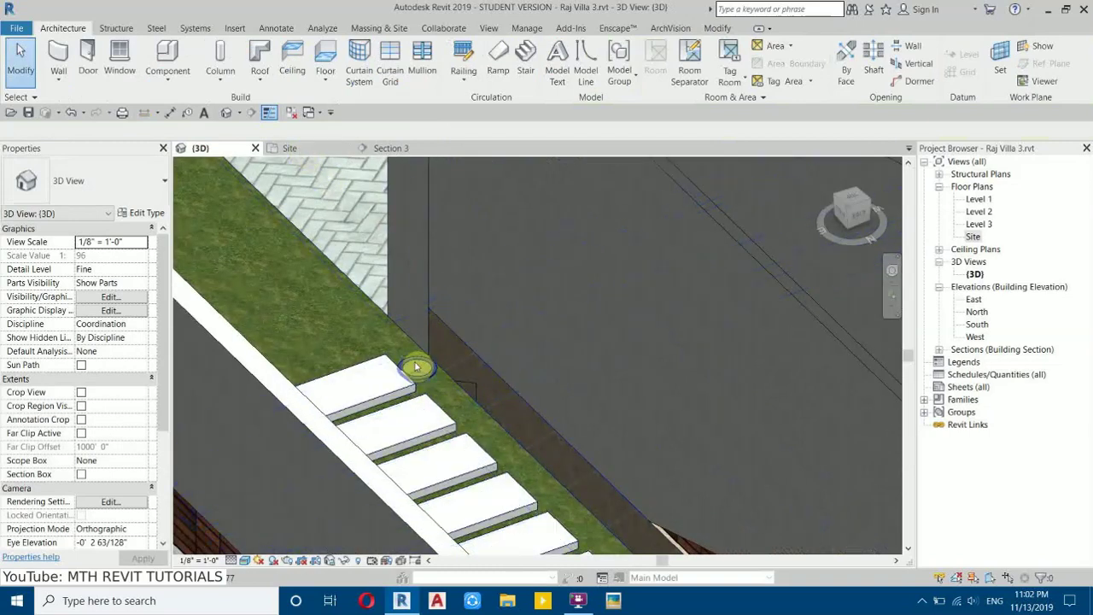
- Array the floor light linearly along the stepping slabs in the Site plan, 10 lights spaced three slabs (6'-0") apart
left_click(294, 149)
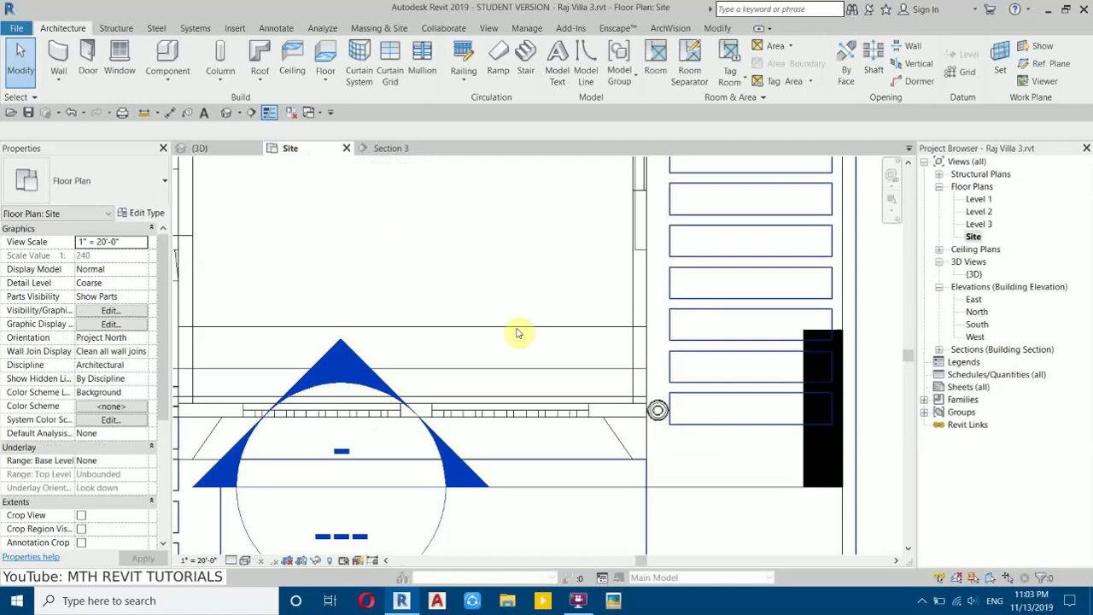
left_click(657, 413)
middle_click_drag(714, 224, 602, 264)
left_click(365, 64)
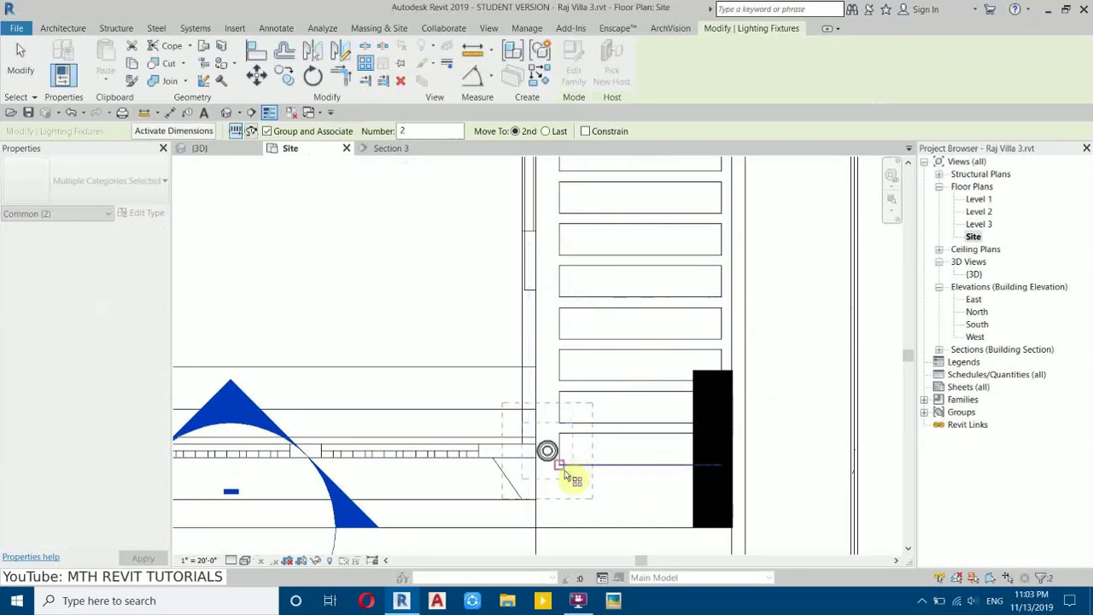
scroll(570, 475, "up", 2)
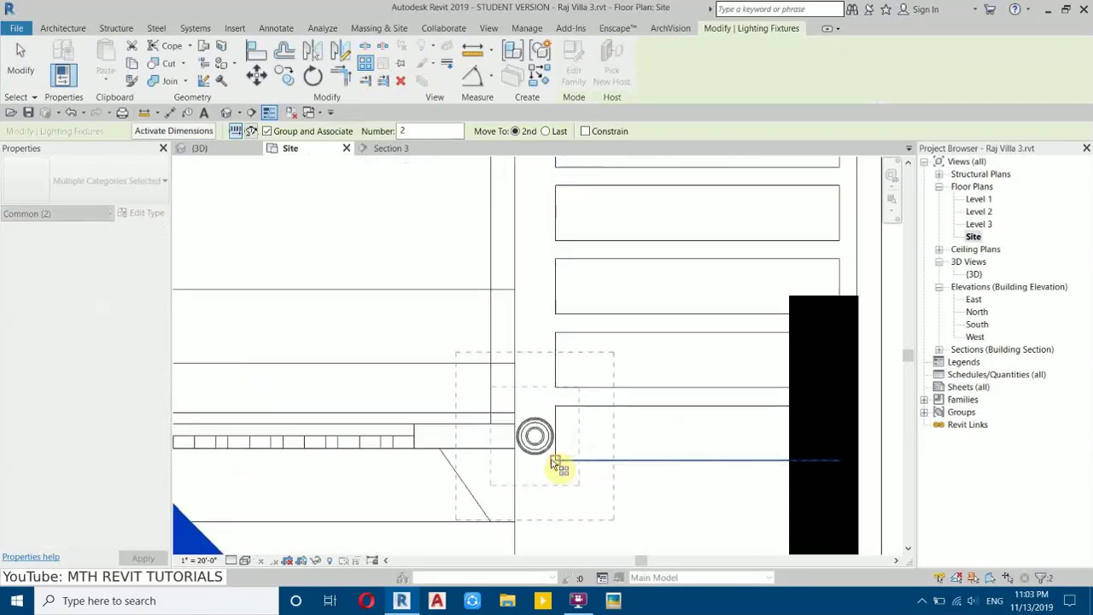
left_click(555, 465)
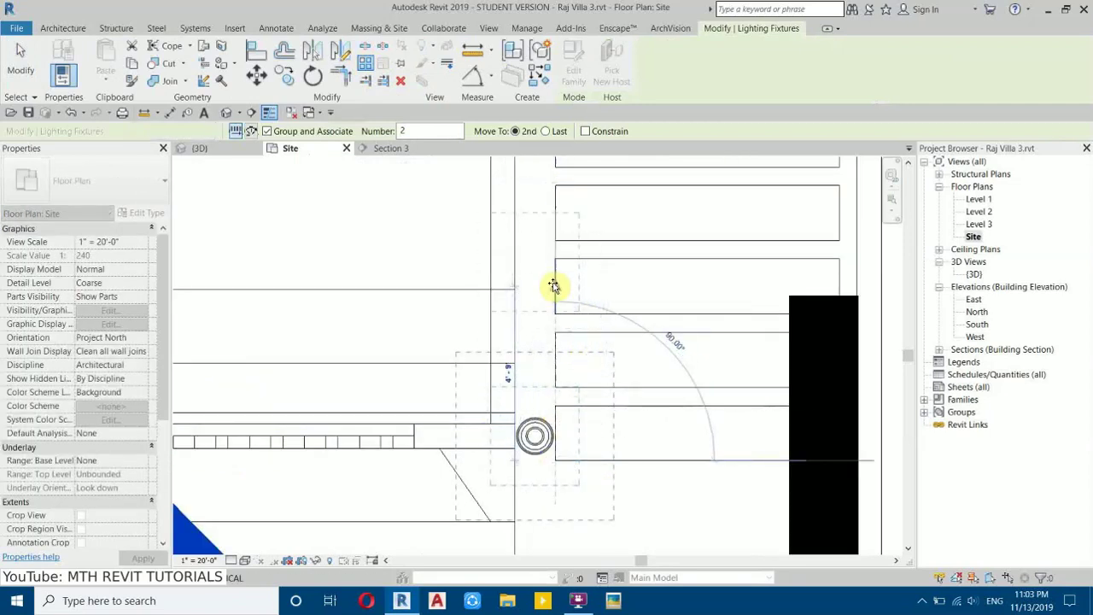
middle_click_drag(553, 285, 536, 384)
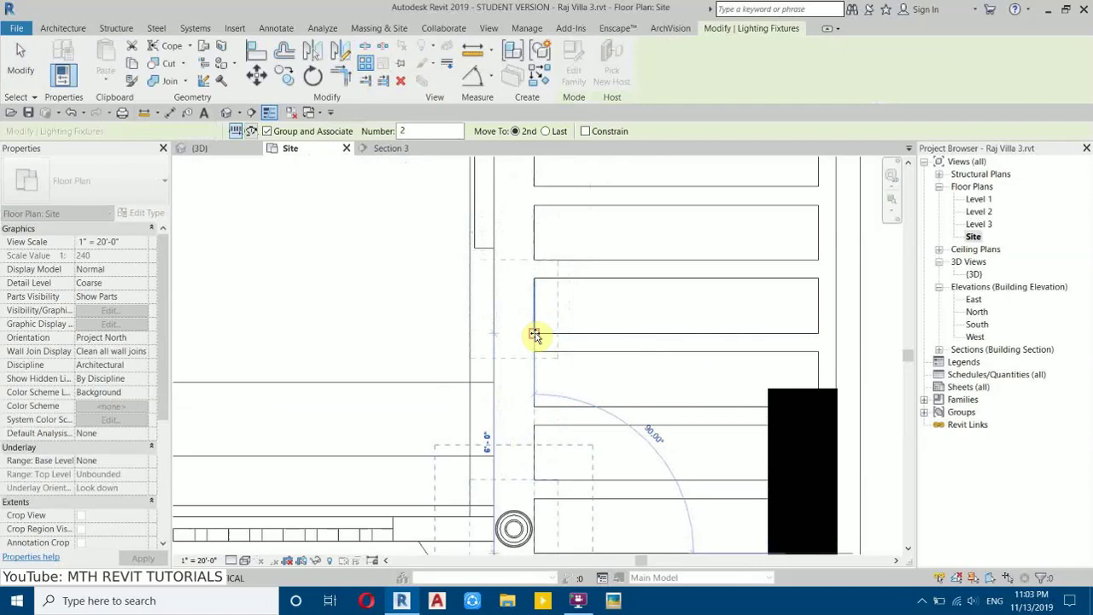
left_click(533, 334)
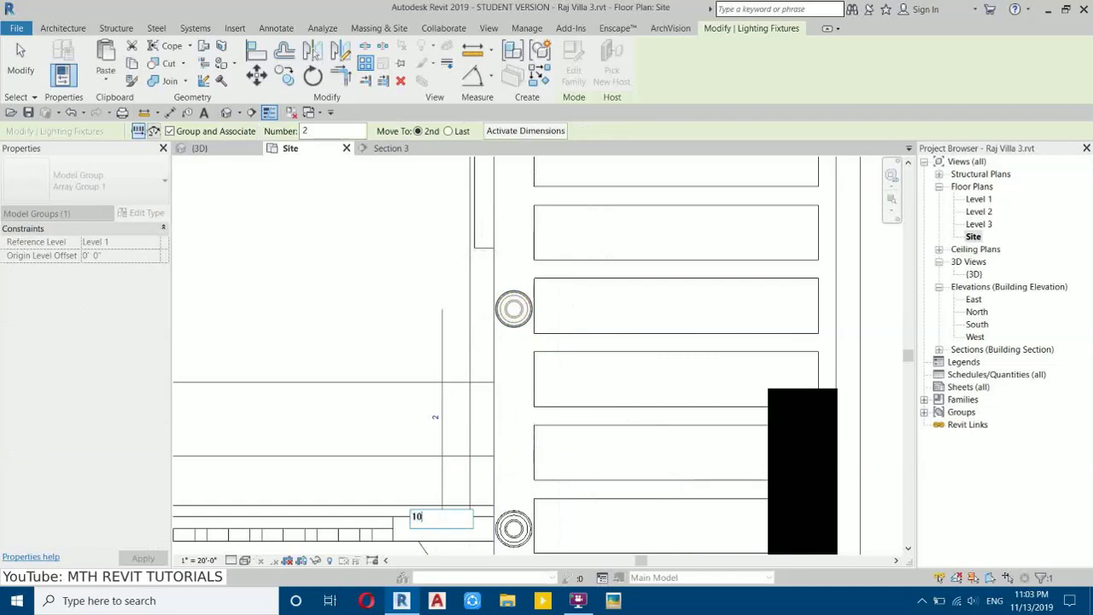
type("10")
key("Return")
- Examine the row of arrayed floor lights along the stepping path in the Site plan
scroll(688, 459, "down", 5)
middle_click_drag(641, 302, 597, 564)
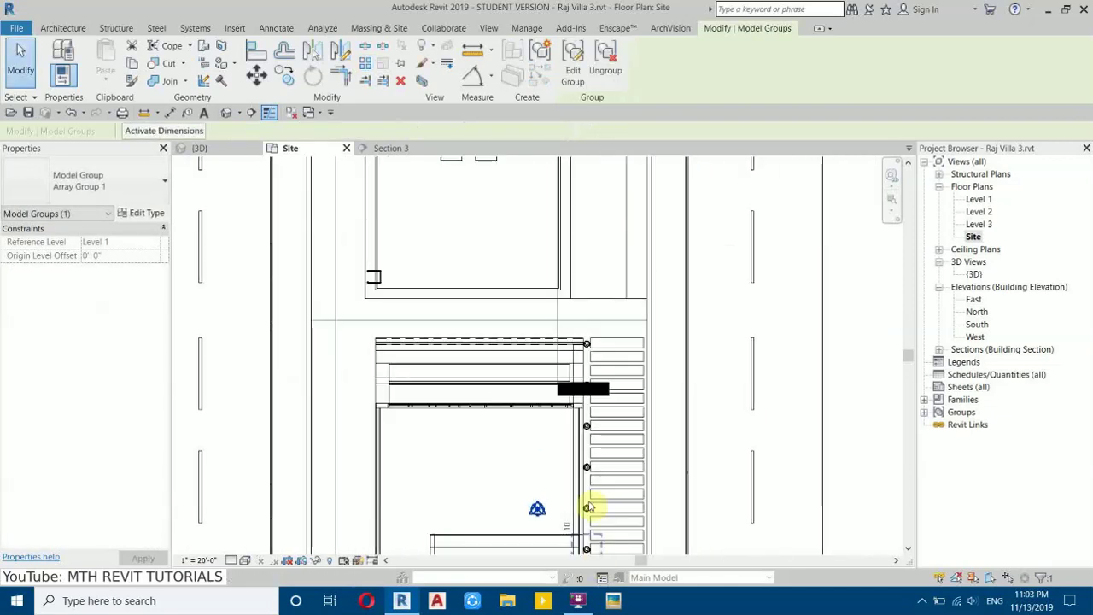
scroll(589, 389, "up", 4)
scroll(595, 220, "up", 2)
scroll(597, 224, "down", 8)
middle_click_drag(636, 307, 630, 366)
scroll(629, 365, "up", 4)
scroll(744, 282, "down", 1)
scroll(746, 296, "down", 2)
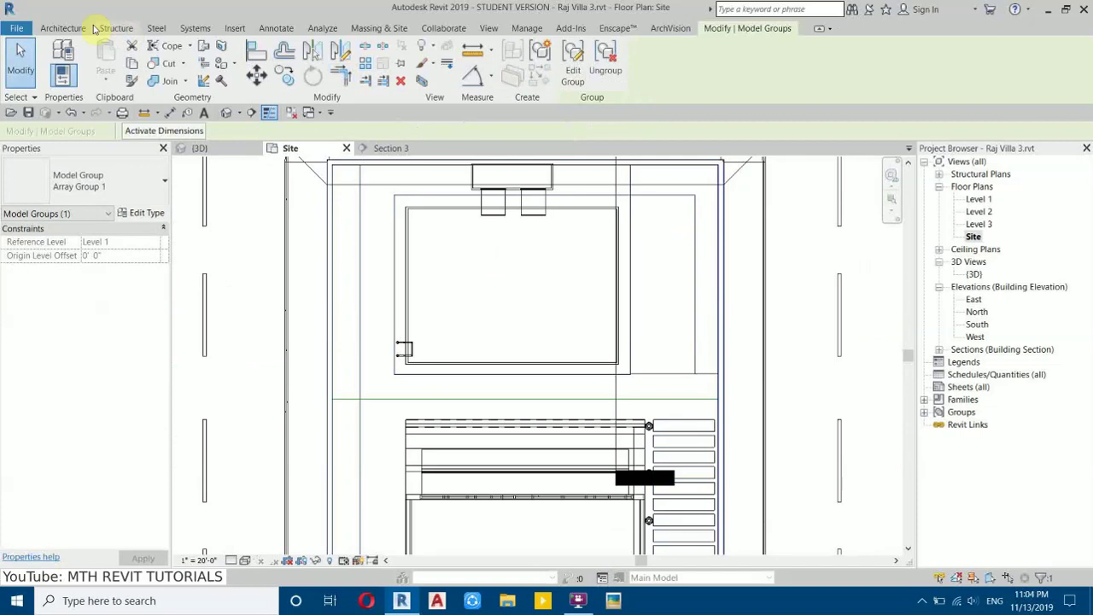
- Place a Wall Light 2 LPW7 fixture in the Site plan on the boundary wall, centred on the rectangular structure by the pool
left_click(66, 27)
left_click(152, 54)
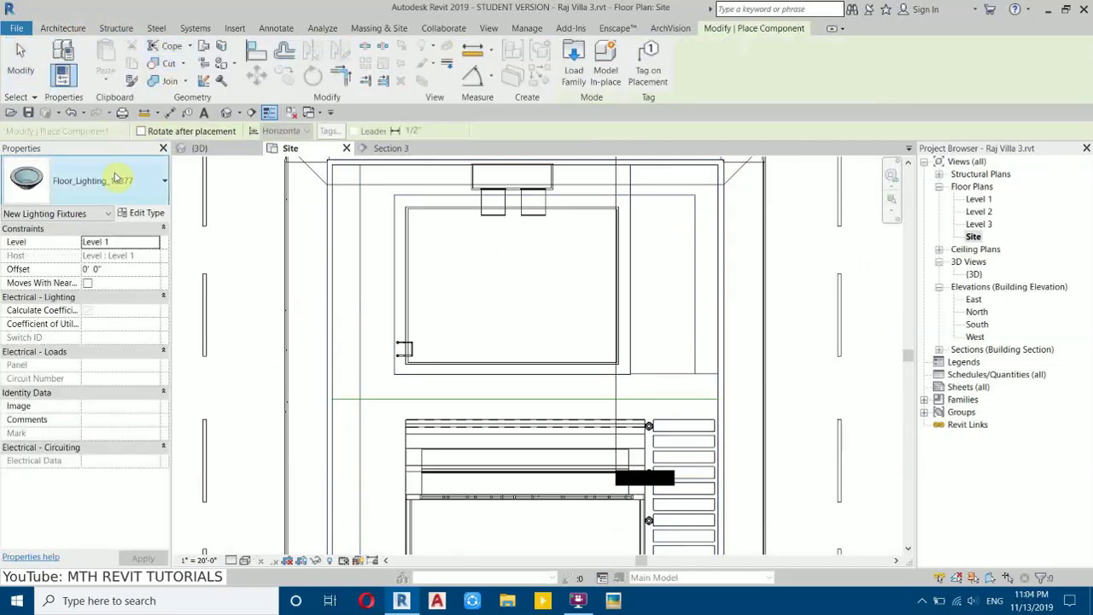
left_click(96, 196)
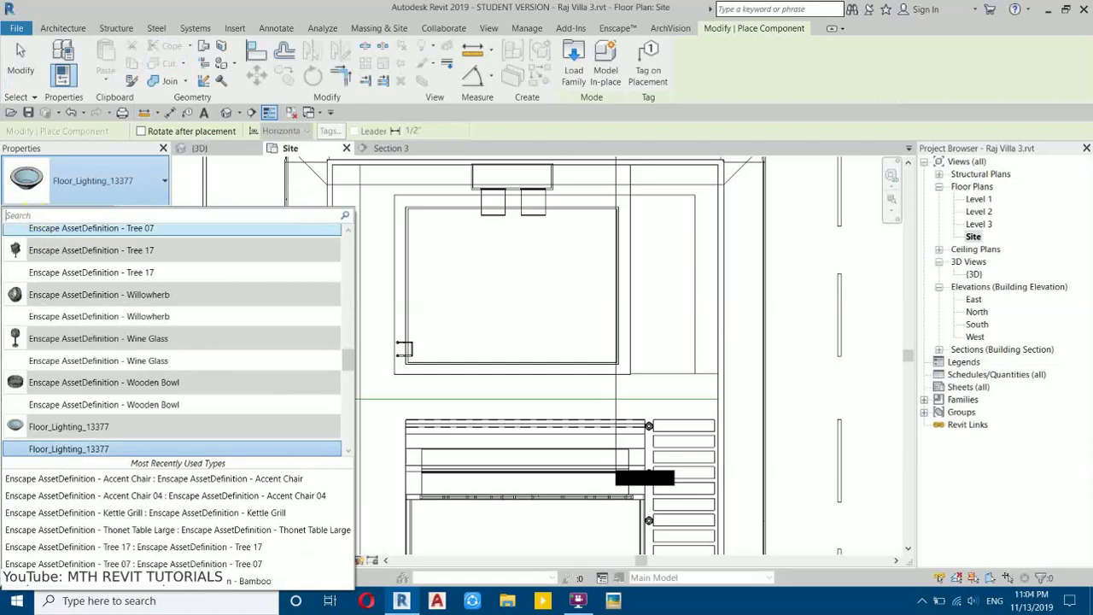
left_click(31, 215)
type("wall")
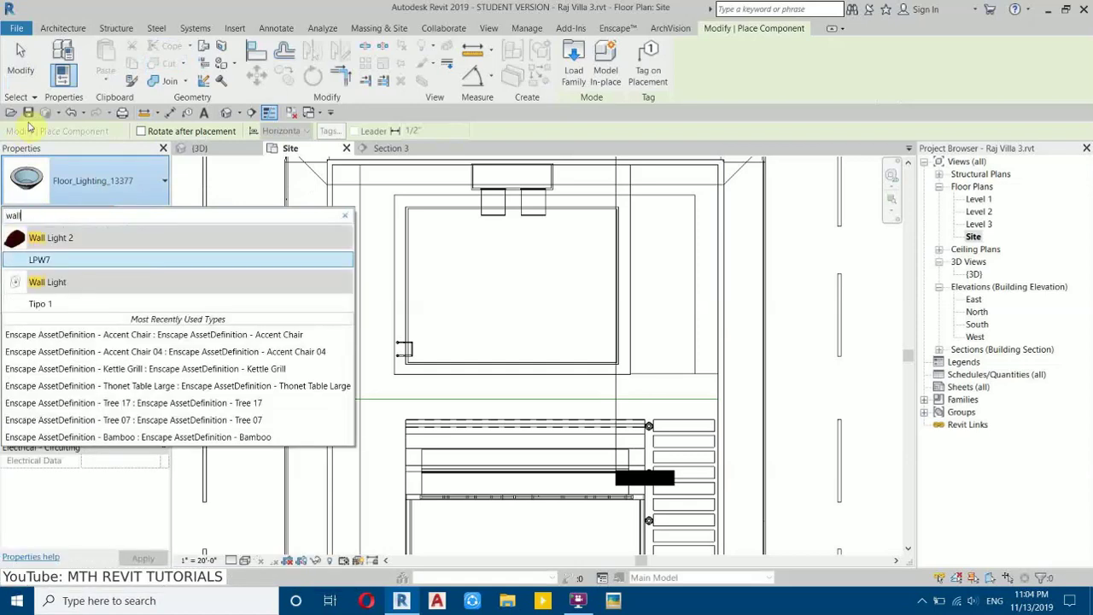
left_click(39, 261)
middle_click_drag(639, 308, 561, 417)
scroll(390, 316, "up", 3)
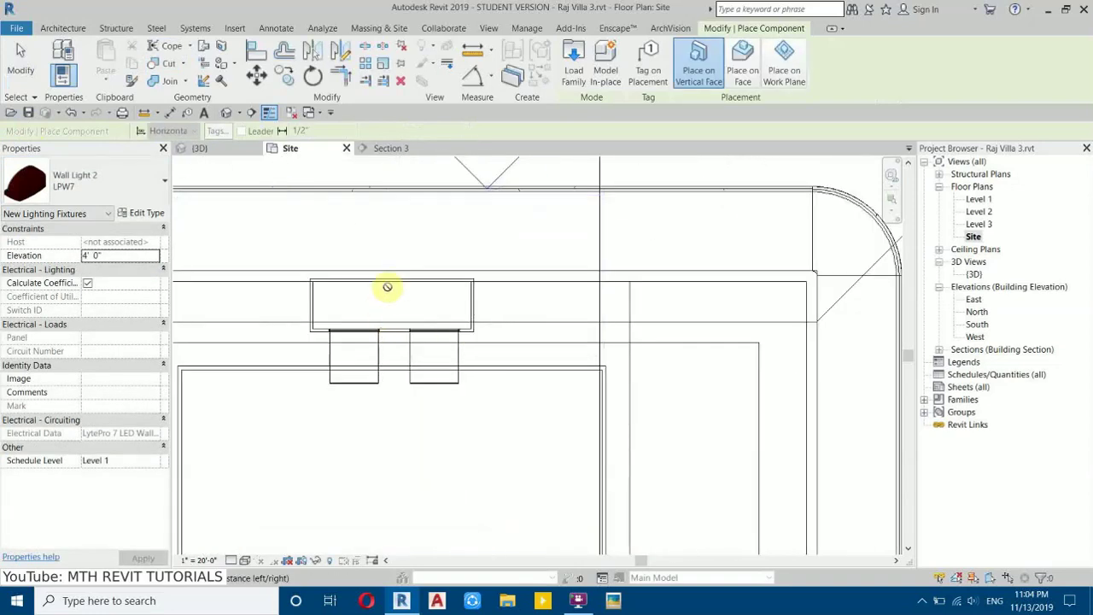
middle_click_drag(389, 284, 456, 298)
scroll(451, 303, "up", 2)
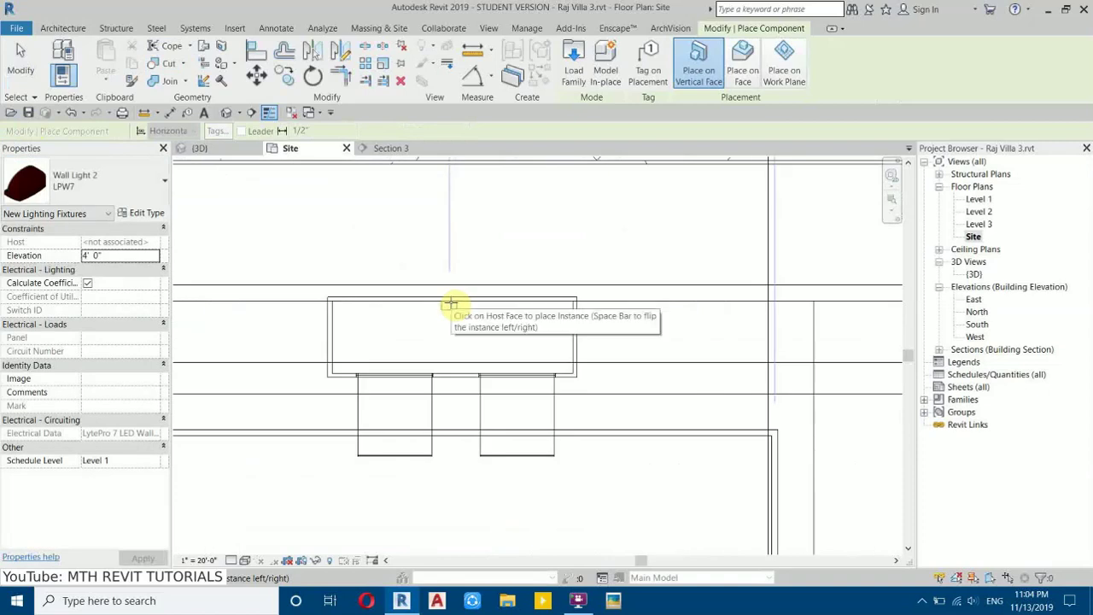
scroll(453, 302, "up", 3)
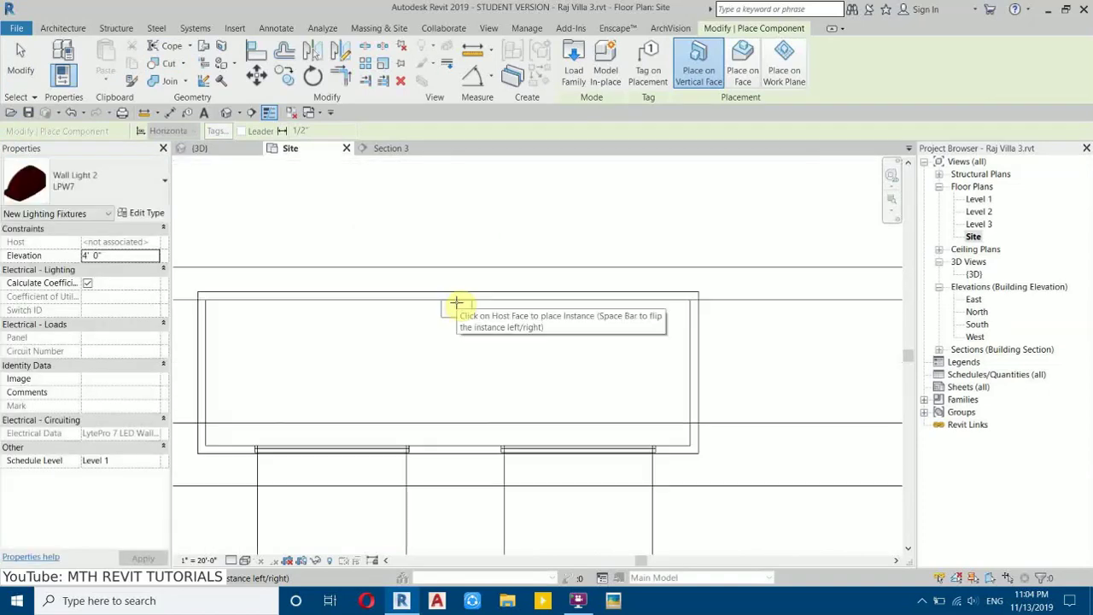
left_click(456, 302)
- Place a second Wall Light 2 on the same boundary wall, right of the rectangular structure and 2'-6" from the vertical line
scroll(505, 315, "down", 6)
middle_click_drag(497, 429, 462, 449)
scroll(509, 380, "up", 3)
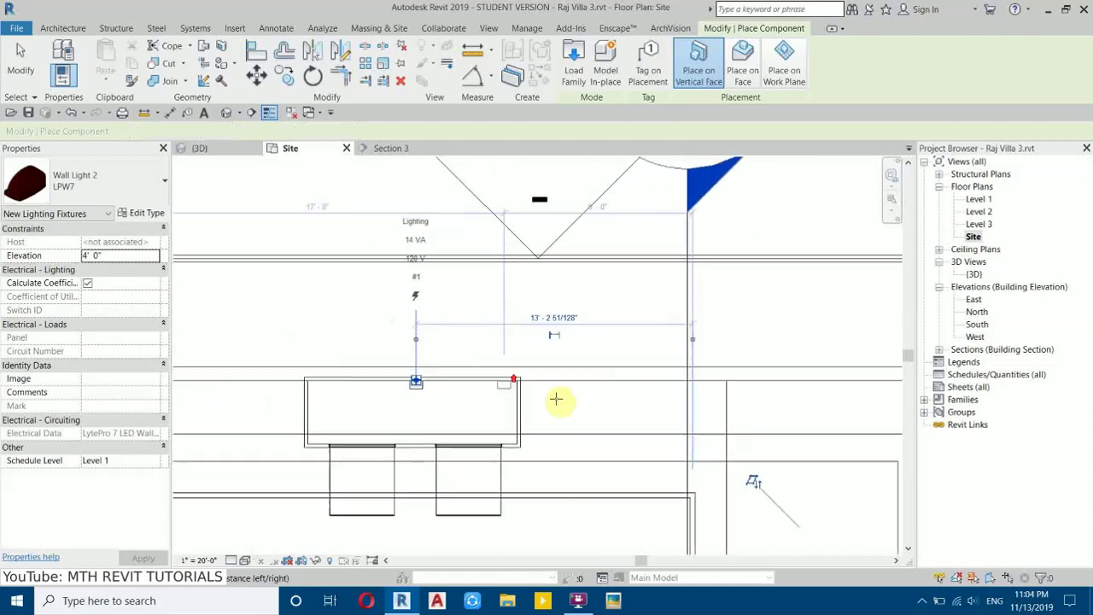
middle_click_drag(543, 405, 530, 429)
scroll(530, 428, "down", 1)
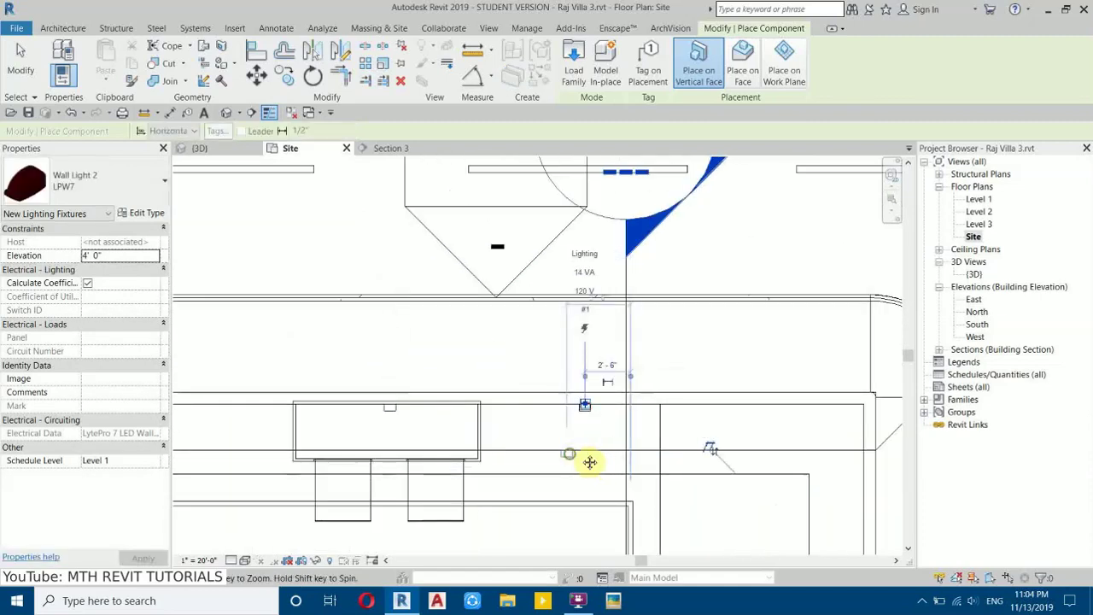
middle_click_drag(572, 456, 647, 450)
left_click(647, 450)
key("Escape")
key("Escape")
- Mirror a copy of the second wall light across a vertical axis drawn through the middle wall light
scroll(662, 416, "up", 1)
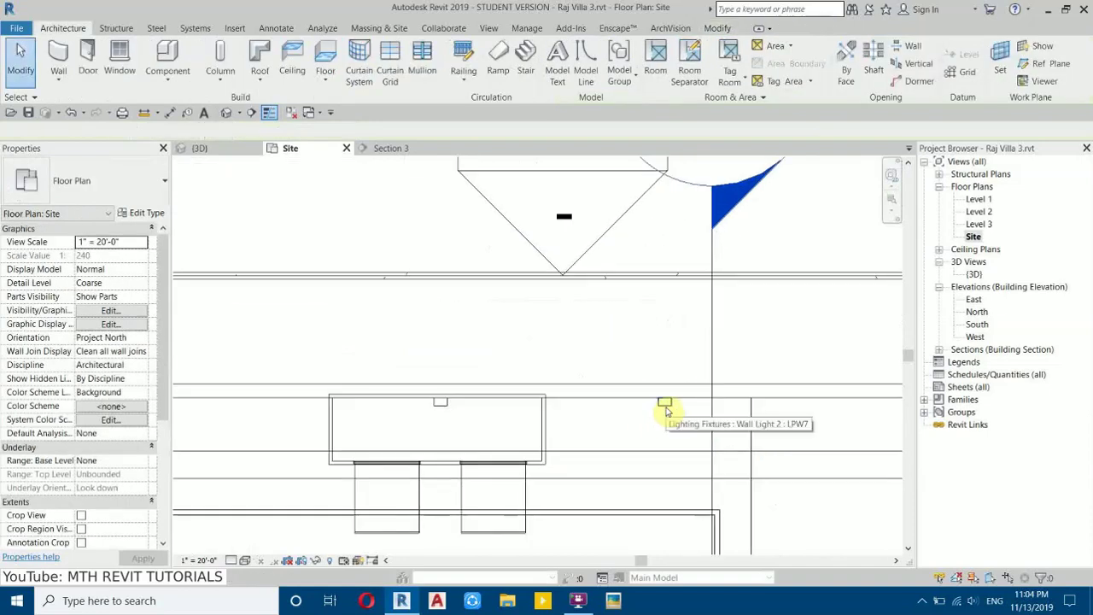
left_click(664, 406)
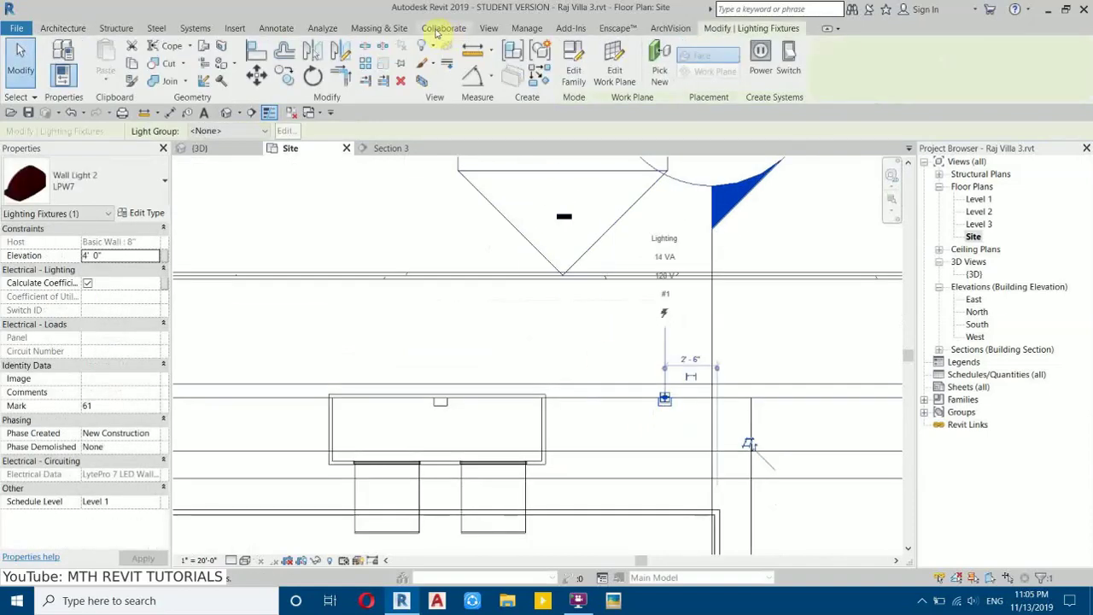
left_click(340, 51)
scroll(450, 420, "up", 2)
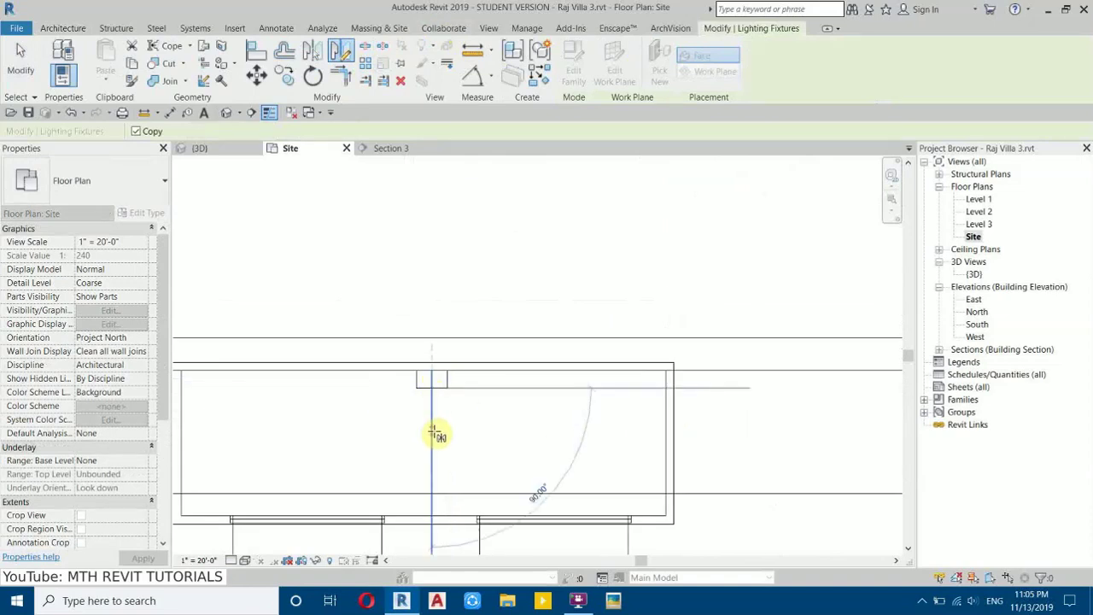
left_click(433, 431)
scroll(419, 456, "down", 3)
middle_click_drag(419, 456, 498, 436)
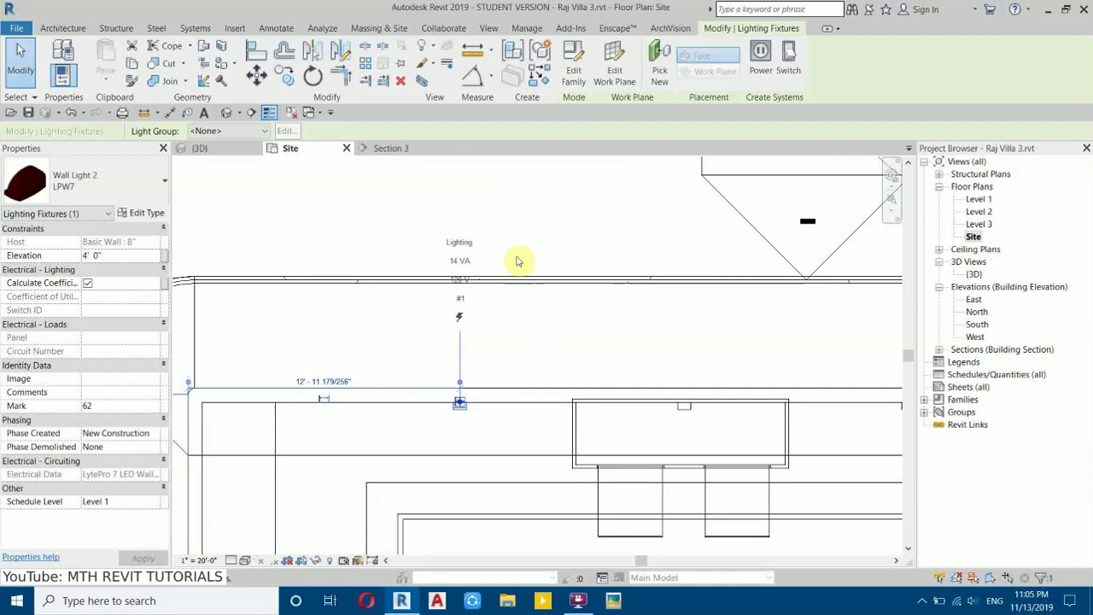
left_click(533, 77)
middle_click_drag(495, 365, 329, 305)
middle_click_drag(657, 382, 585, 350)
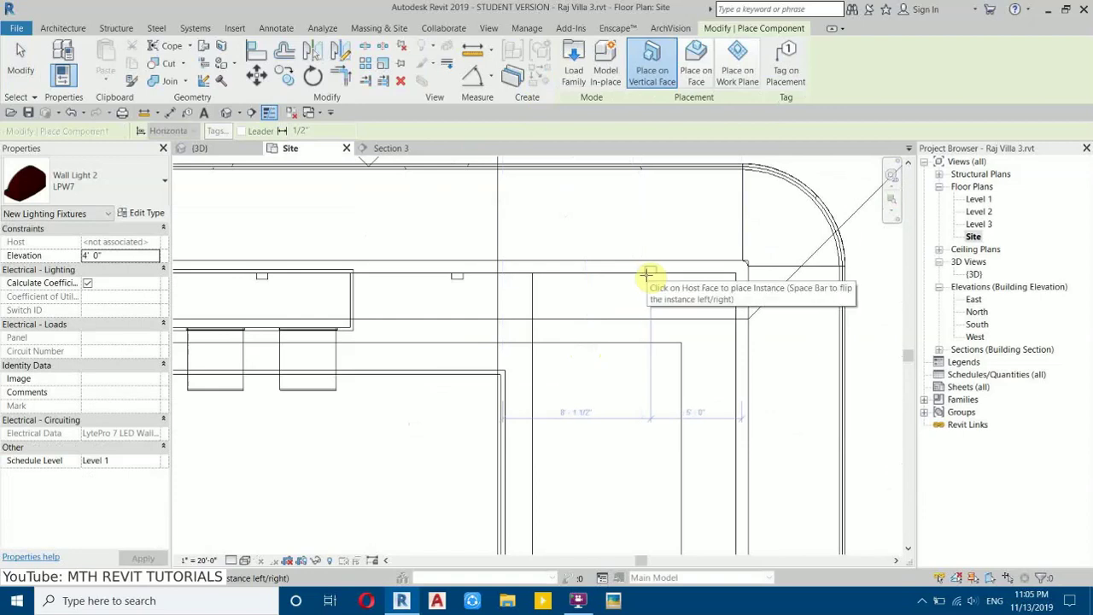
key("Escape")
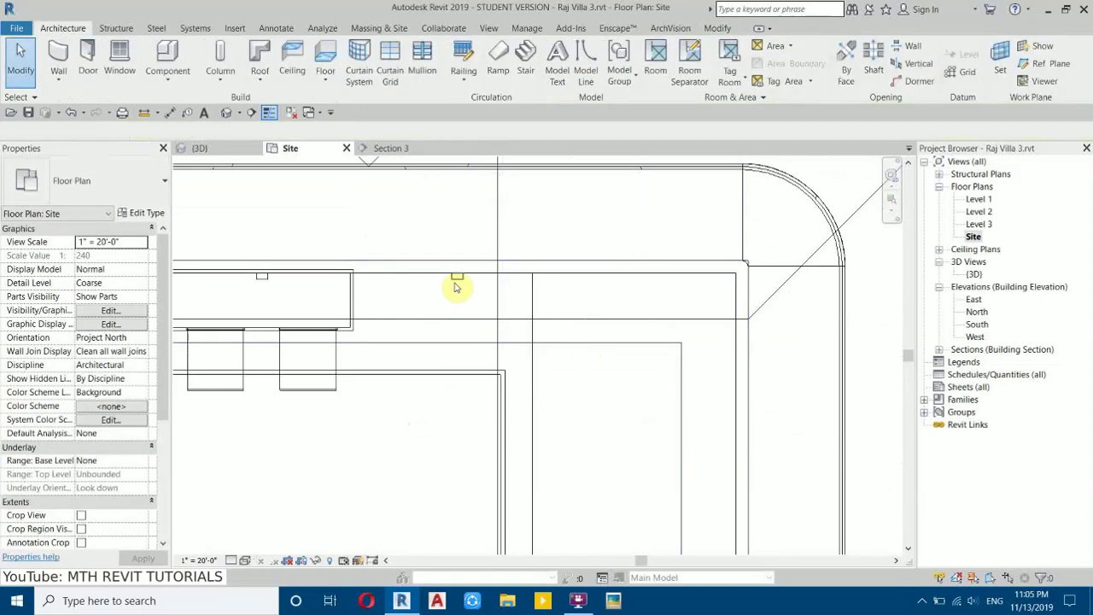
- Copy the wall light right of the structure further right along the wall, using the distance between the existing lights as spacing
left_click(457, 274)
left_click(285, 77)
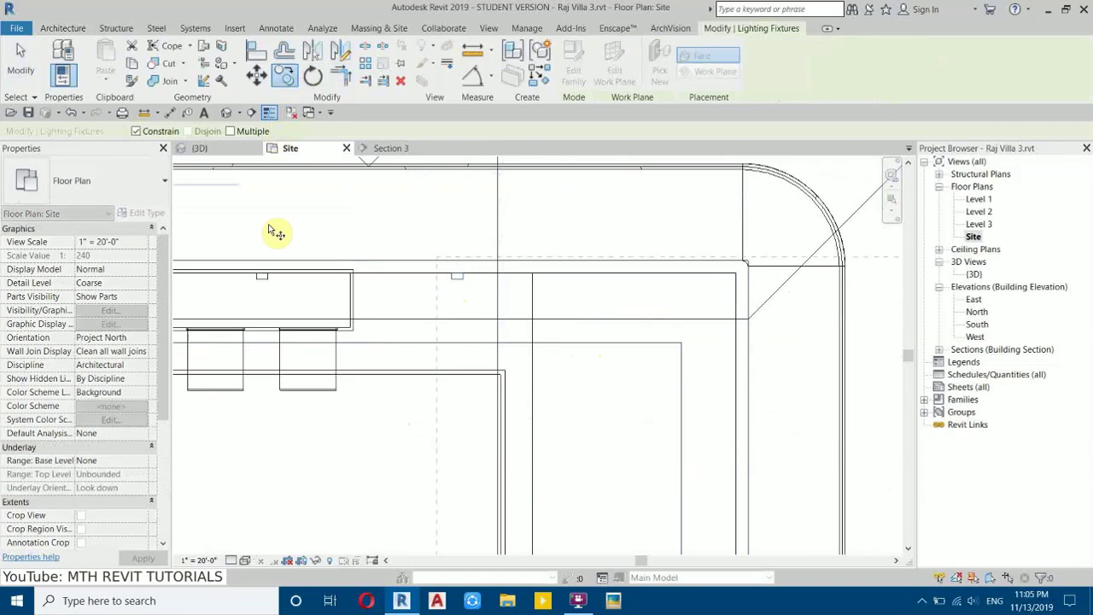
left_click(254, 280)
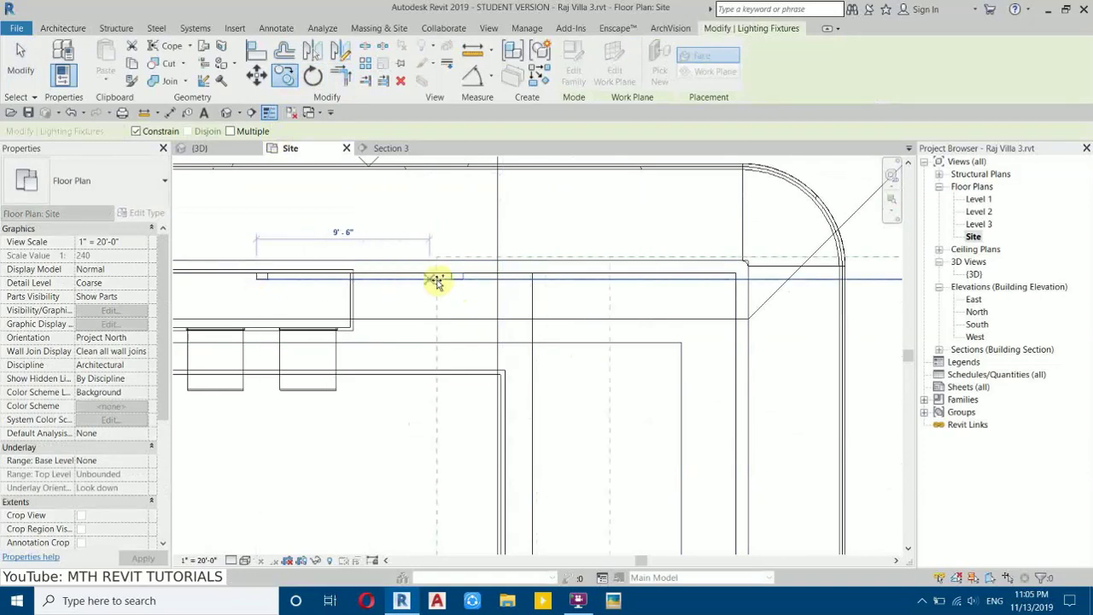
left_click(450, 282)
middle_click_drag(293, 310, 463, 325)
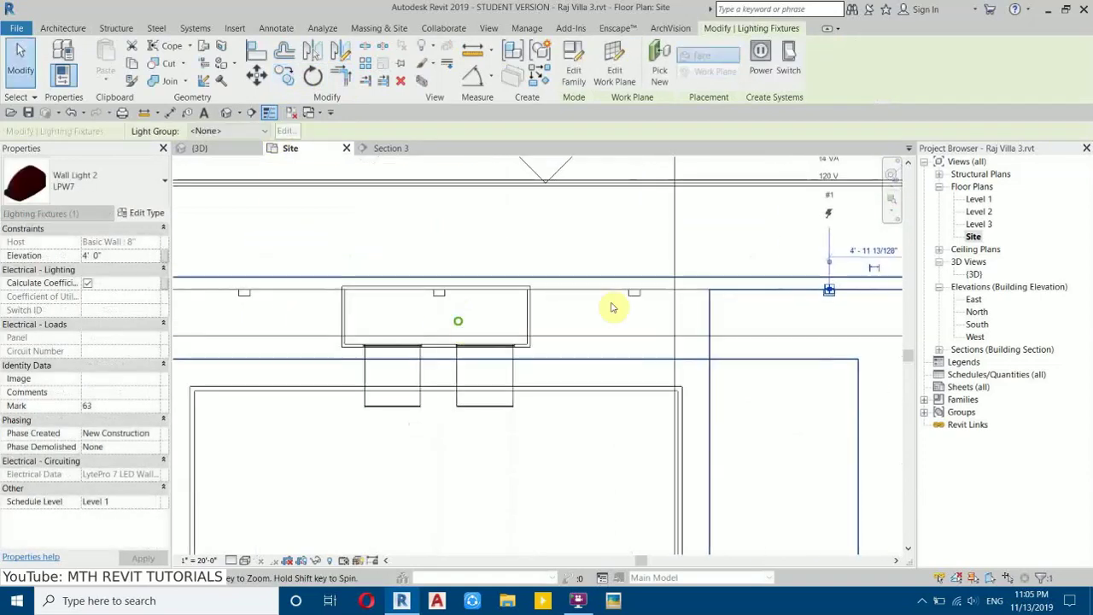
- Mirror a copy of the far-right wall light to the left side of the wall about a vertical axis through the middle light
left_click(339, 53)
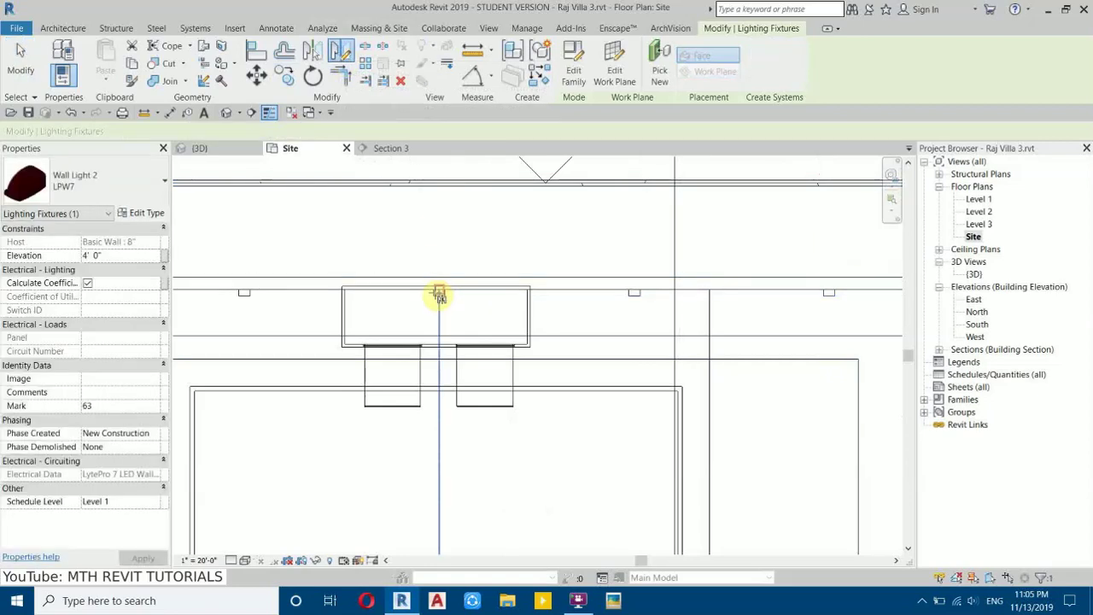
scroll(442, 299, "up", 2)
left_click(437, 293)
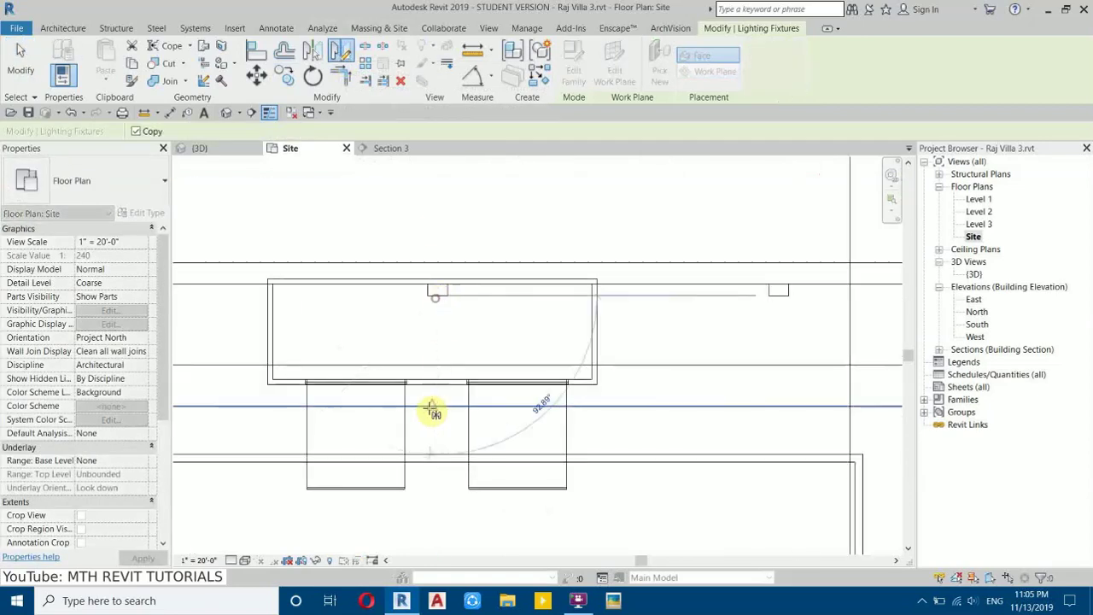
left_click(438, 423)
scroll(581, 420, "down", 3)
middle_click_drag(390, 378, 247, 251)
left_click(434, 386)
scroll(380, 384, "up", 3)
scroll(335, 360, "down", 3)
middle_click_drag(491, 338, 529, 263)
scroll(529, 263, "down", 1)
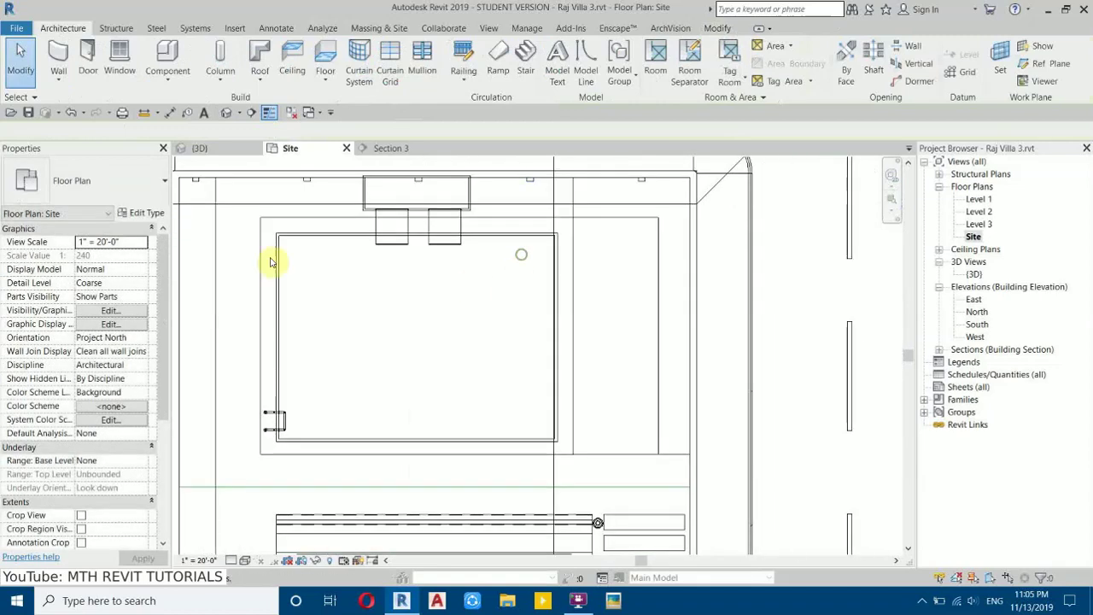
- Place a Wall Light 2 fixture on the boundary wall along the right side of the pool area
scroll(703, 214, "up", 2)
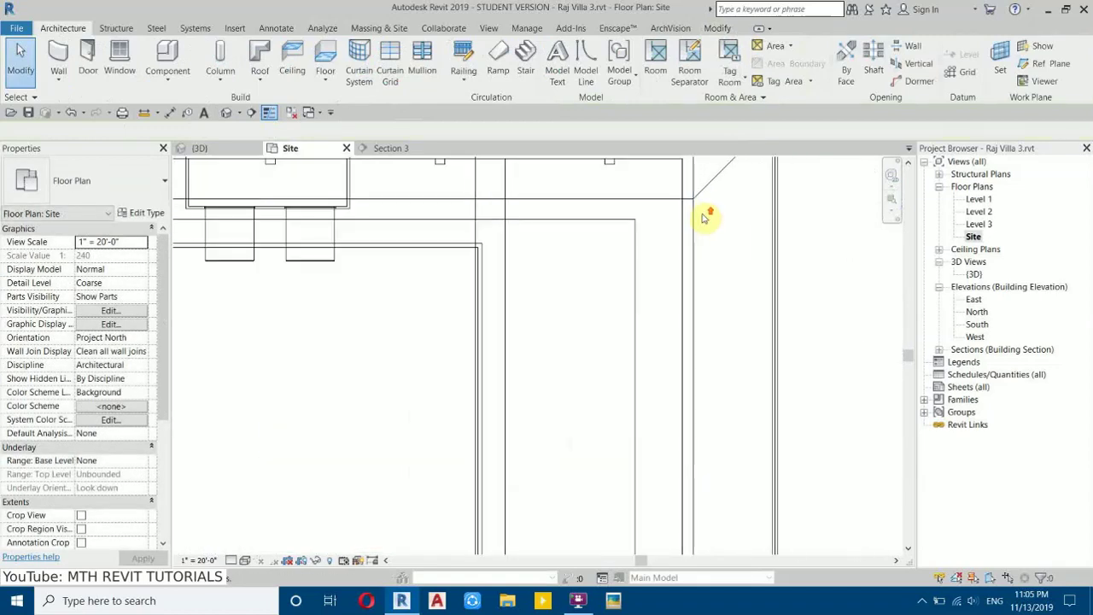
left_click(166, 58)
scroll(658, 290, "up", 2)
scroll(724, 311, "down", 4)
middle_click_drag(686, 373, 666, 189)
key("Escape")
- Move the wall light on the right-side boundary wall, starting from a point on that wall
scroll(656, 239, "up", 1)
middle_click_drag(656, 239, 639, 298)
left_click(636, 298)
middle_click_drag(467, 200, 419, 309)
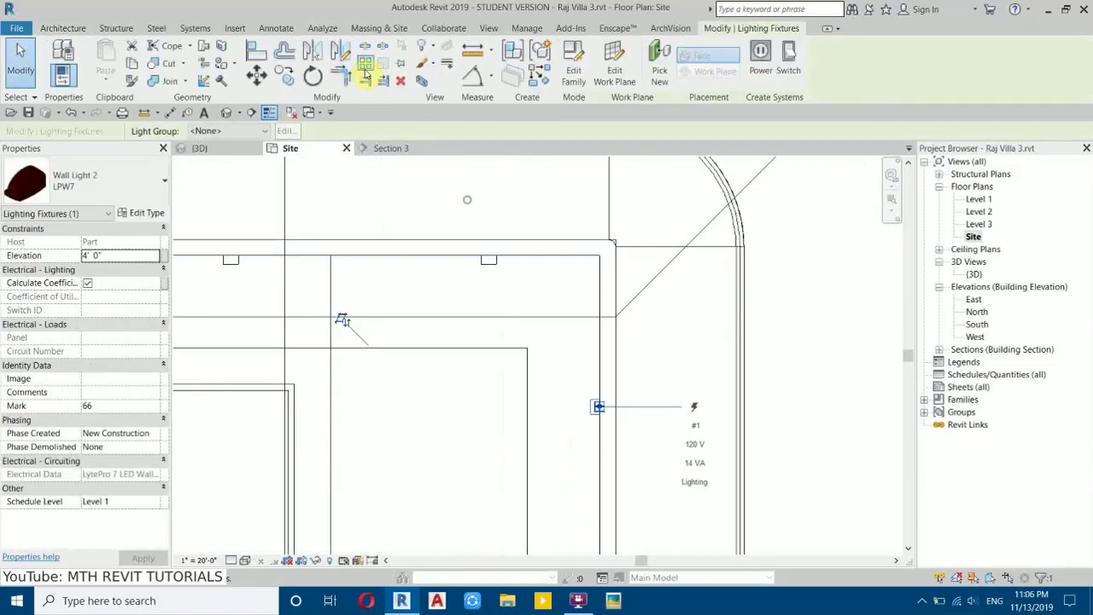
key("m")
key("v")
left_click(604, 369)
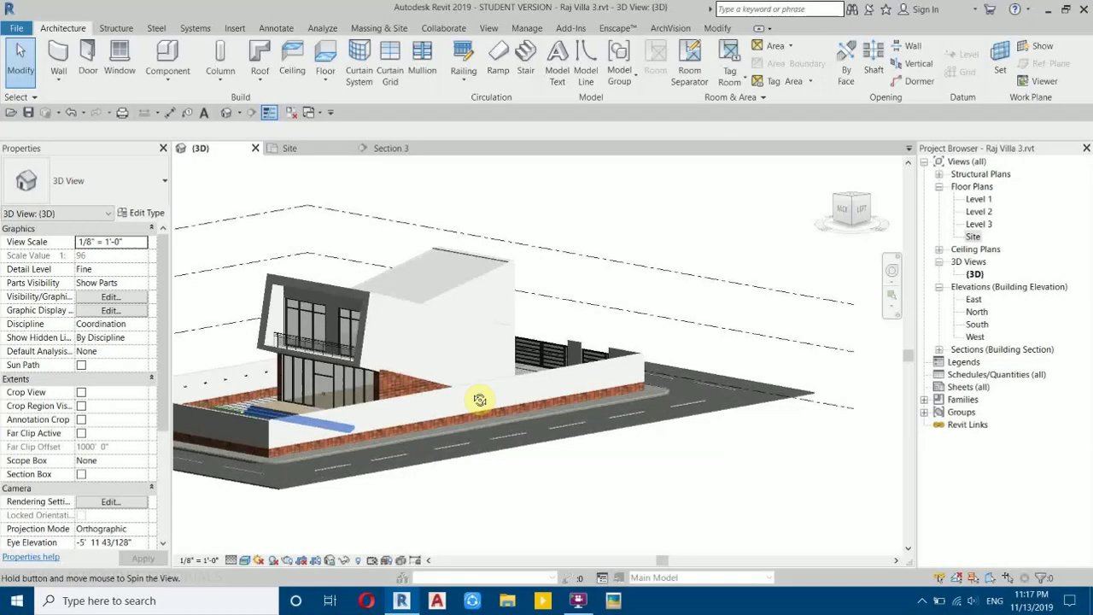
- Set the component for placement in the Site plan to the Wall Light family, type Tipo 1, for the villa's front brick columns
middle_click_drag(479, 400, 597, 461, "shift")
scroll(319, 402, "up", 4)
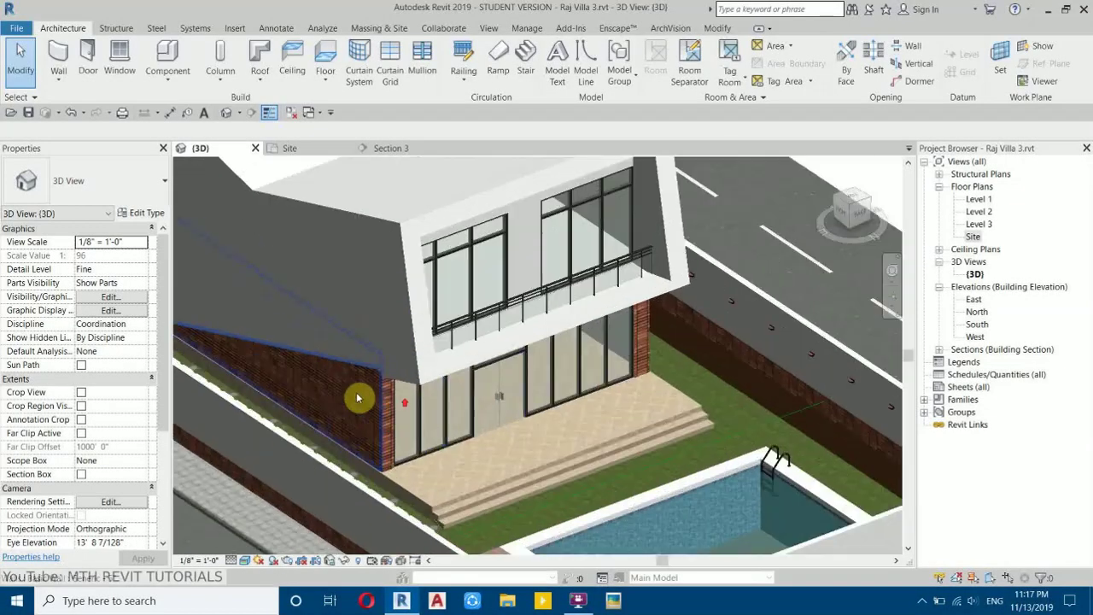
scroll(564, 352, "up", 2)
middle_click_drag(563, 351, 541, 412)
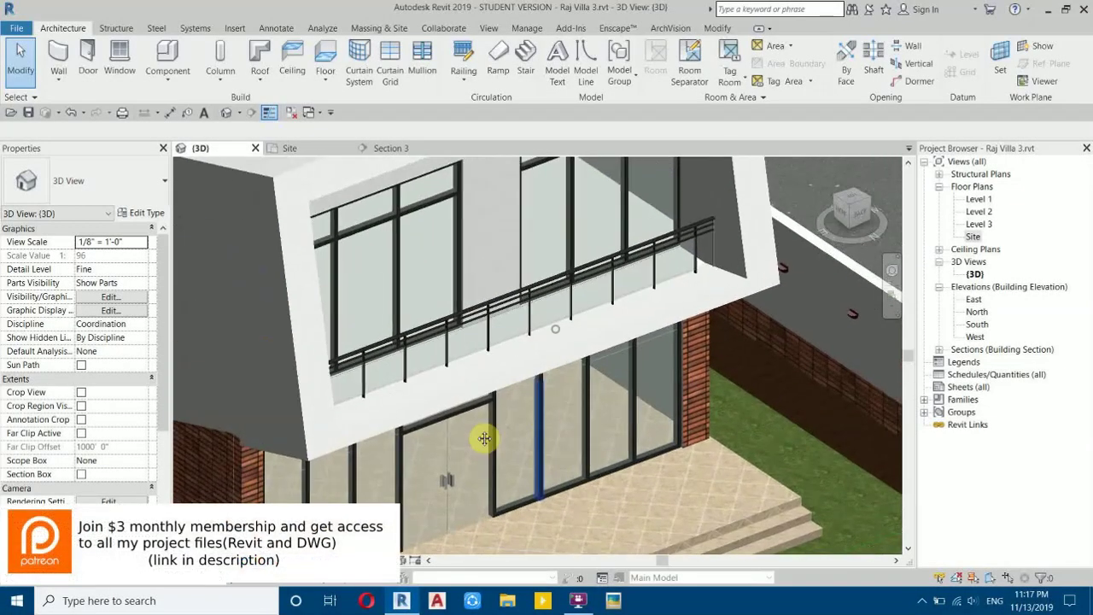
middle_click_drag(317, 438, 332, 395)
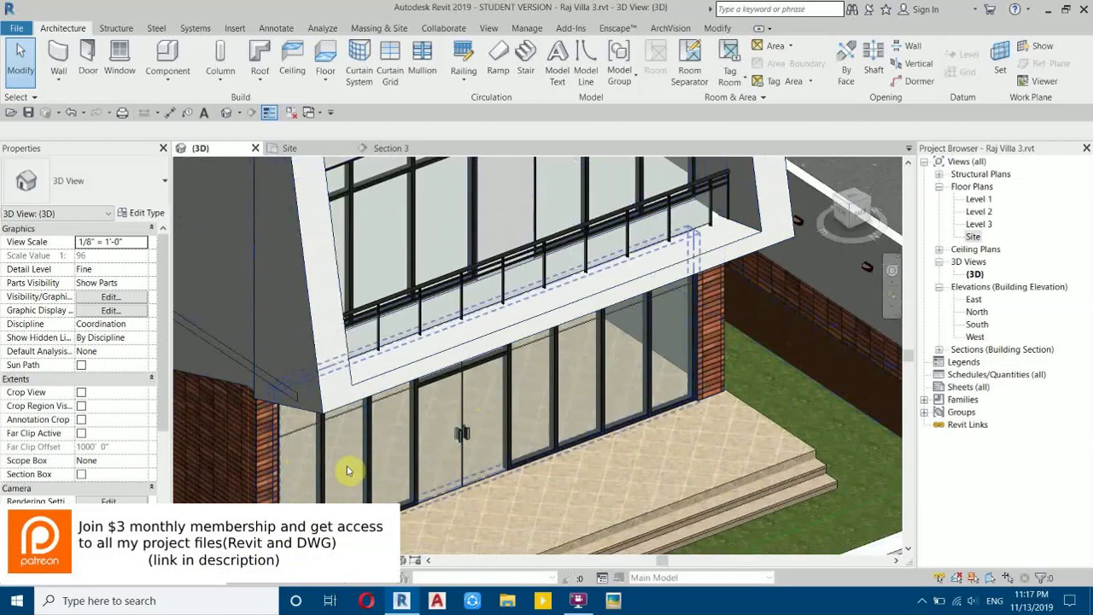
left_click(290, 148)
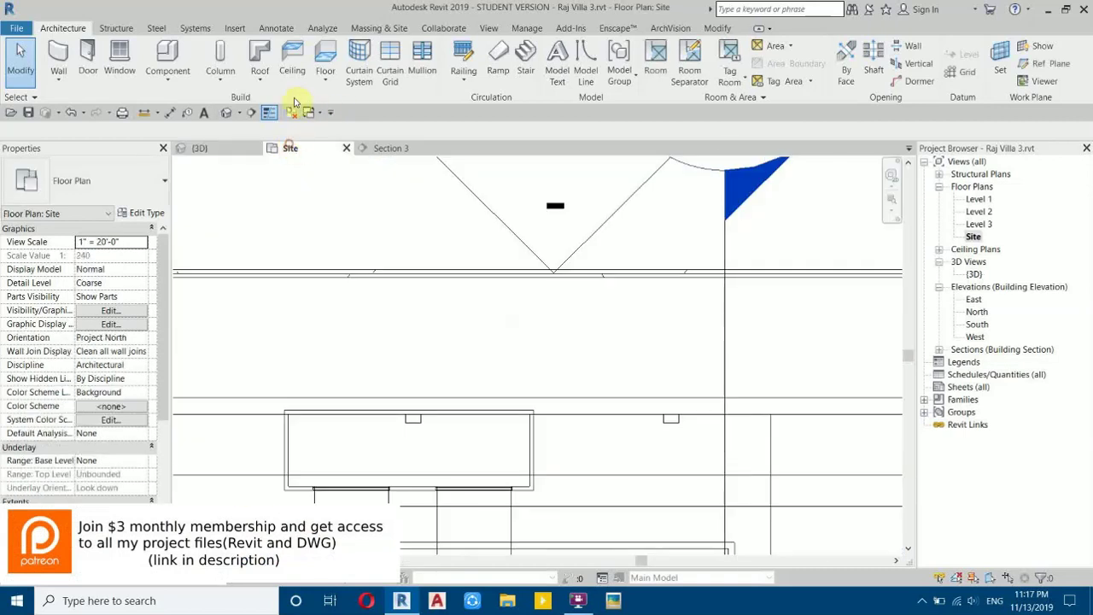
left_click(167, 61)
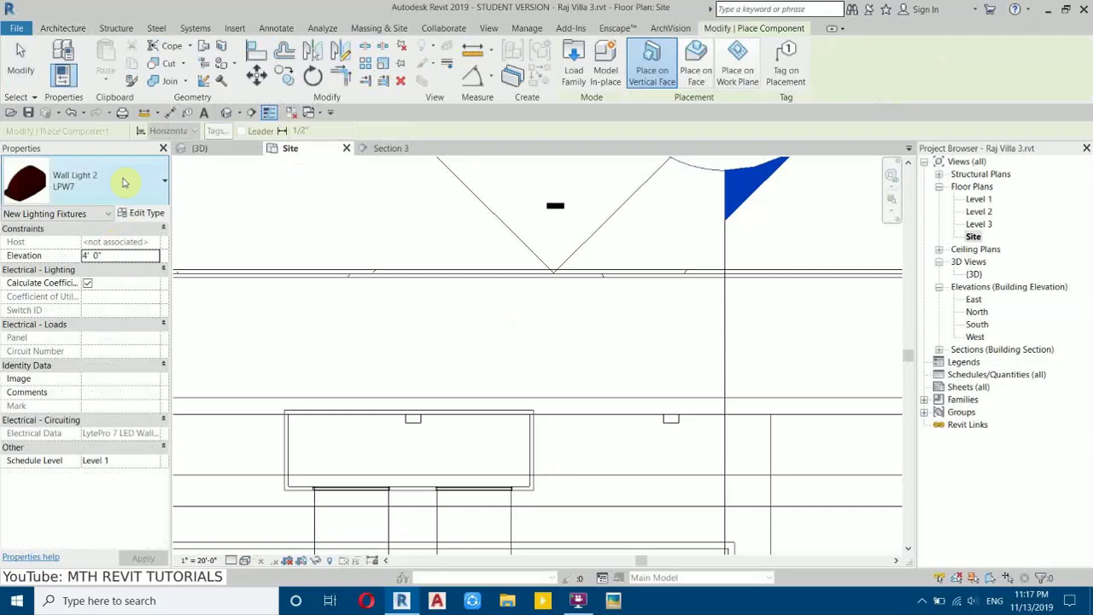
left_click(120, 181)
type("WALL")
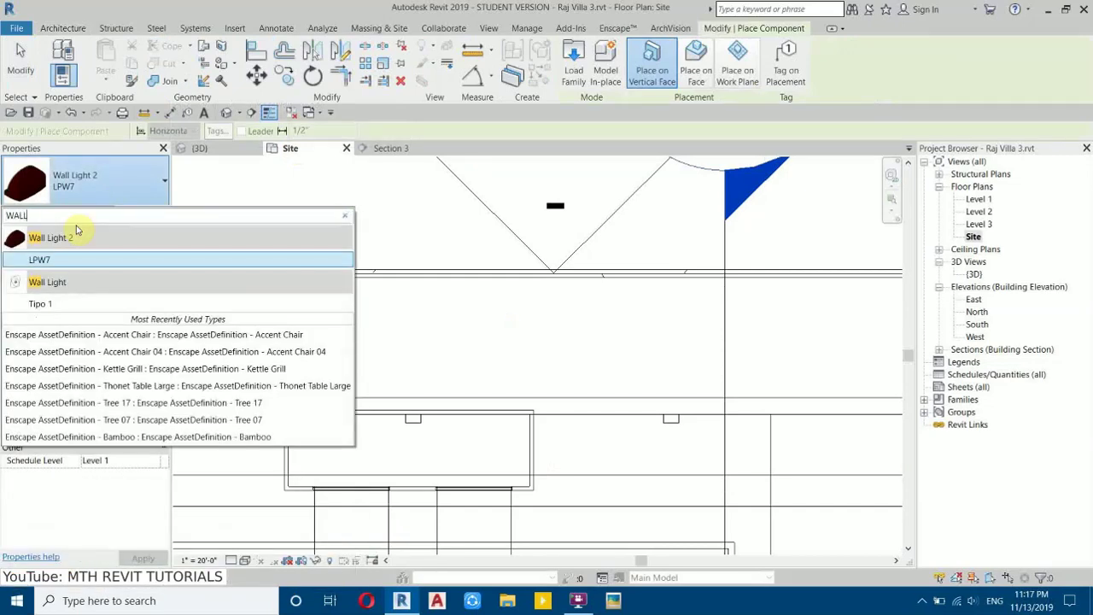
left_click(39, 304)
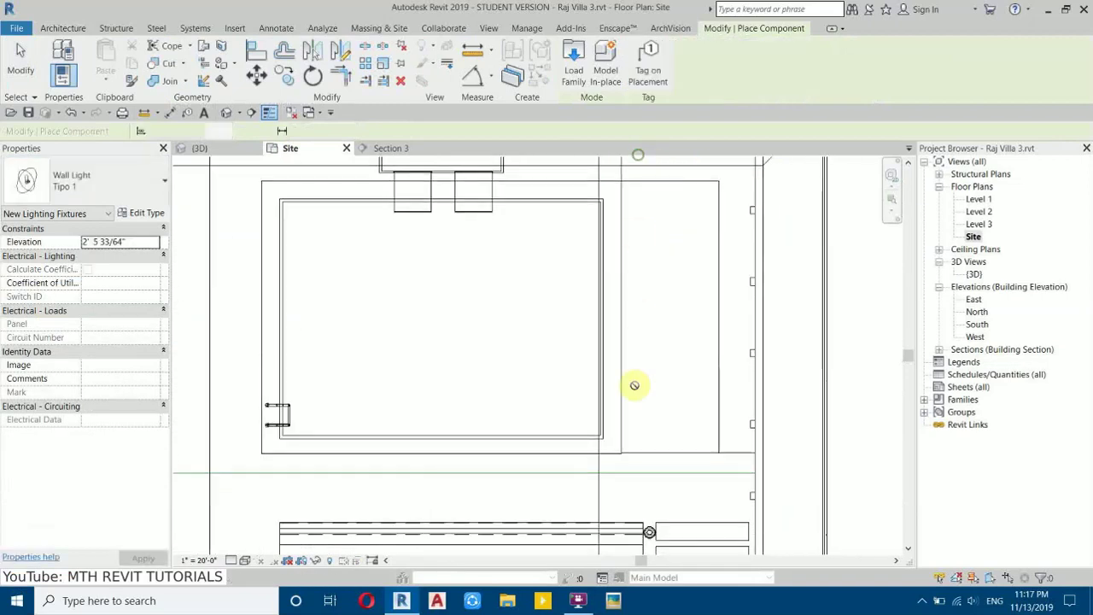
- Place a Tipo 1 wall light on the front face of each brick column at the two ends of the glazed facade
scroll(581, 459, "up", 3)
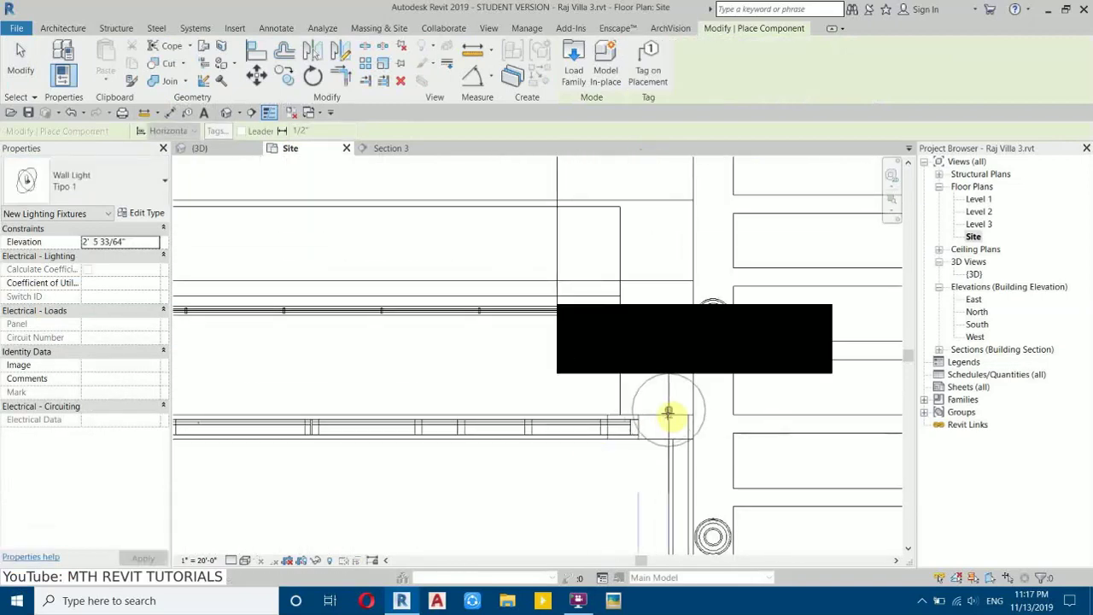
scroll(558, 436, "down", 2)
middle_click_drag(504, 437, 854, 430)
scroll(440, 421, "up", 4)
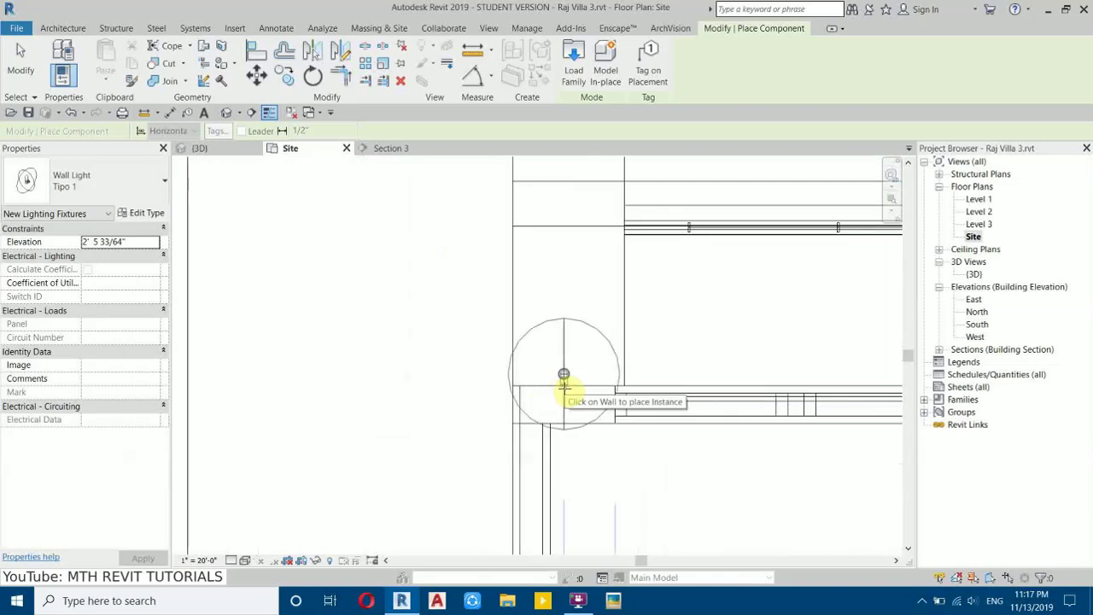
left_click(564, 385)
key("Escape")
key("Escape")
- In the 3D view, set the Elevation of both Tipo 1 wall lights on the front brick columns to 7
left_click(199, 147)
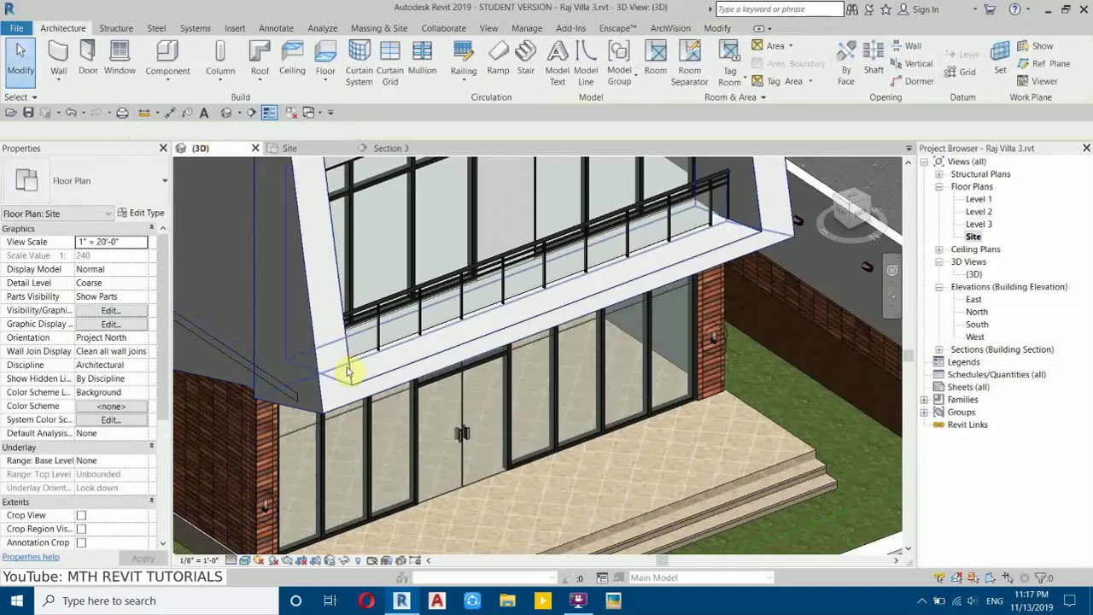
scroll(732, 341, "up", 3)
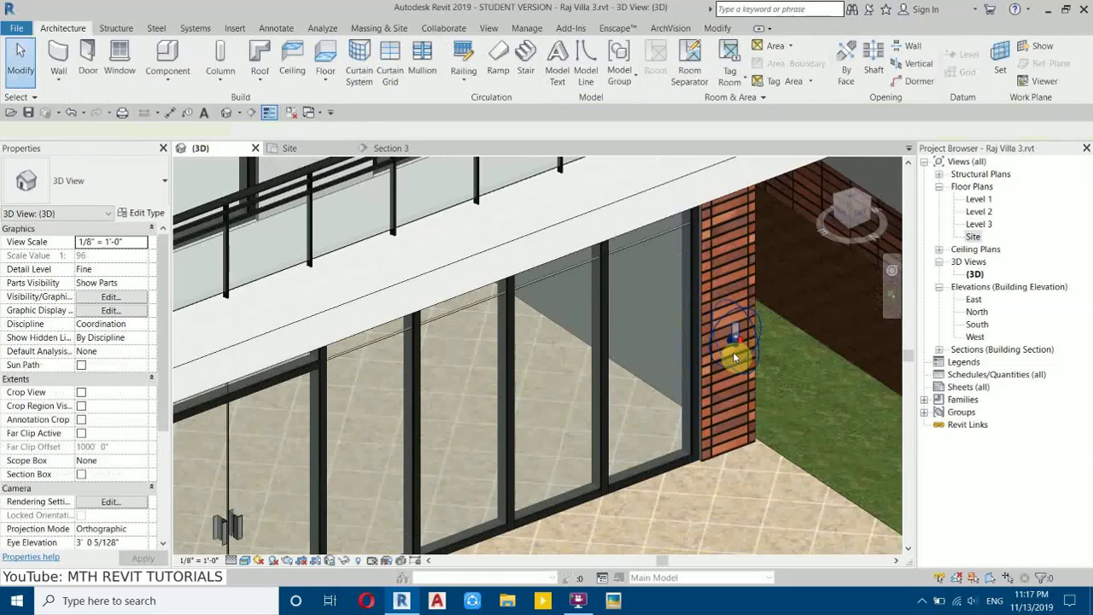
left_click(732, 341)
middle_click_drag(512, 390, 513, 418, "shift")
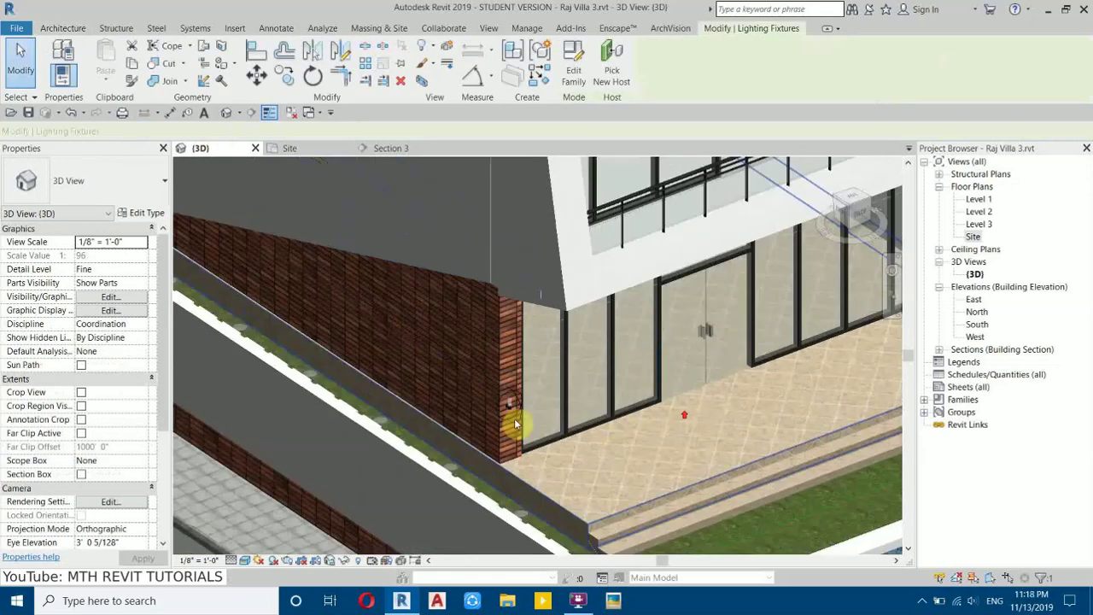
scroll(514, 418, "up", 2)
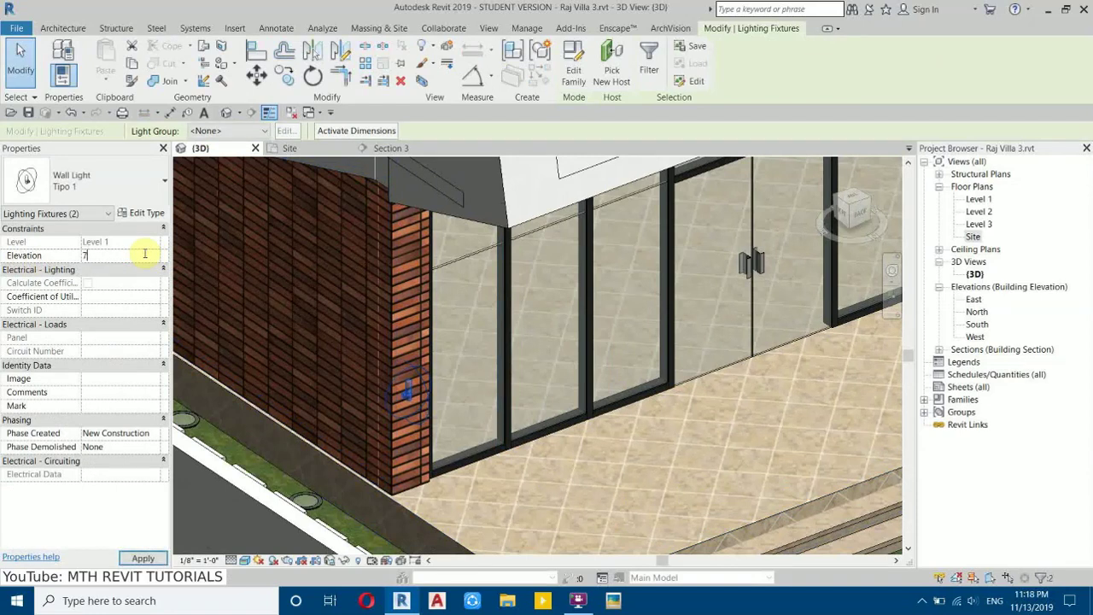
key("Escape")
- Open the Enscape Asset Library and show its Vegetation category
middle_click_drag(519, 353, 189, 521)
scroll(453, 384, "down", 5)
middle_click_drag(435, 383, 462, 230, "shift")
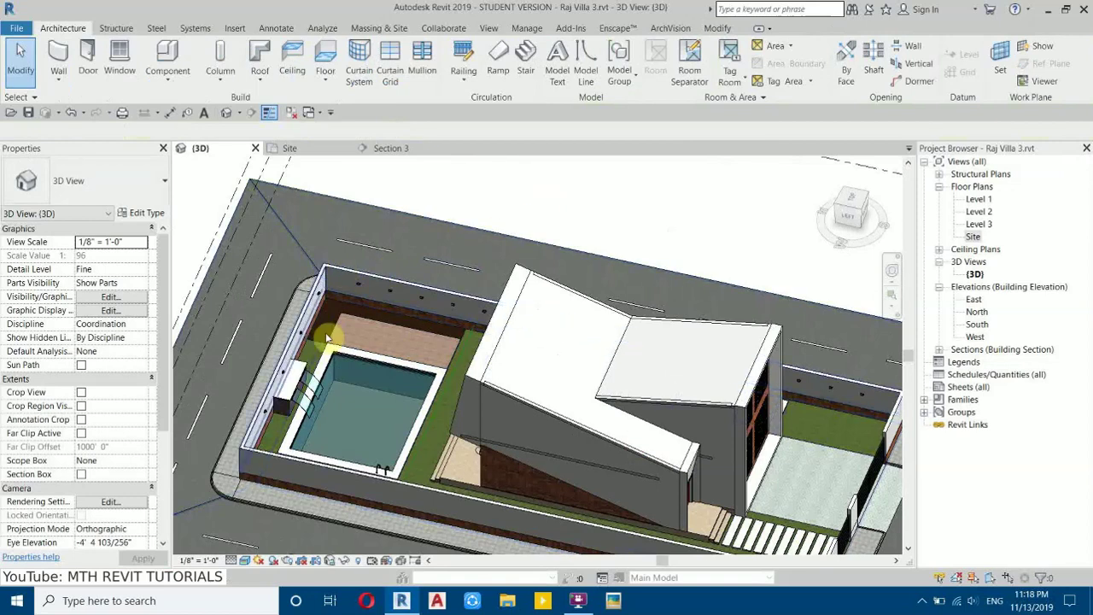
left_click(618, 29)
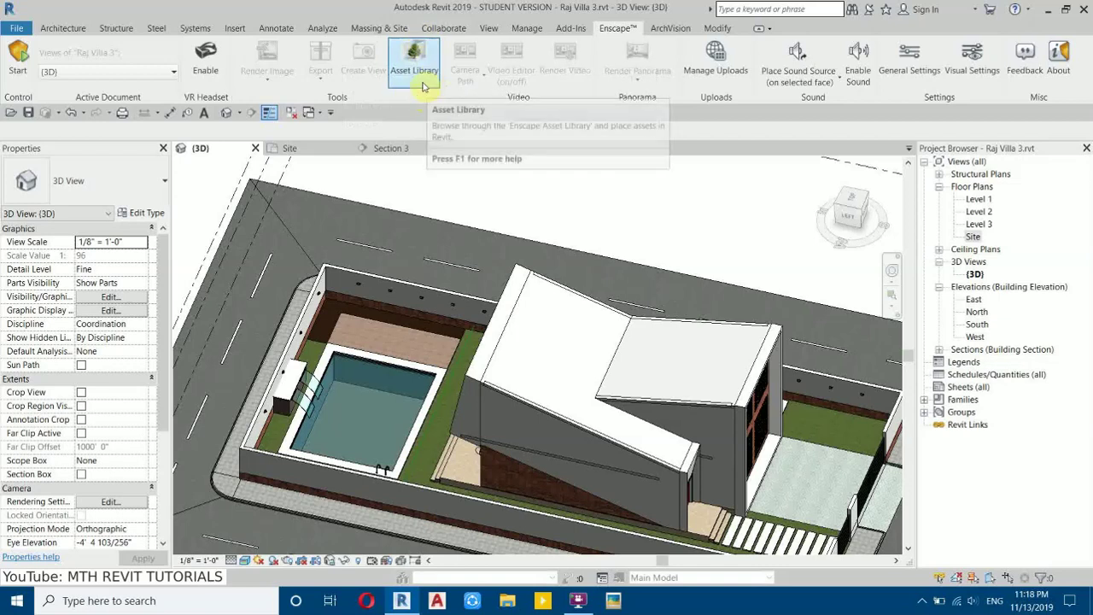
left_click(408, 53)
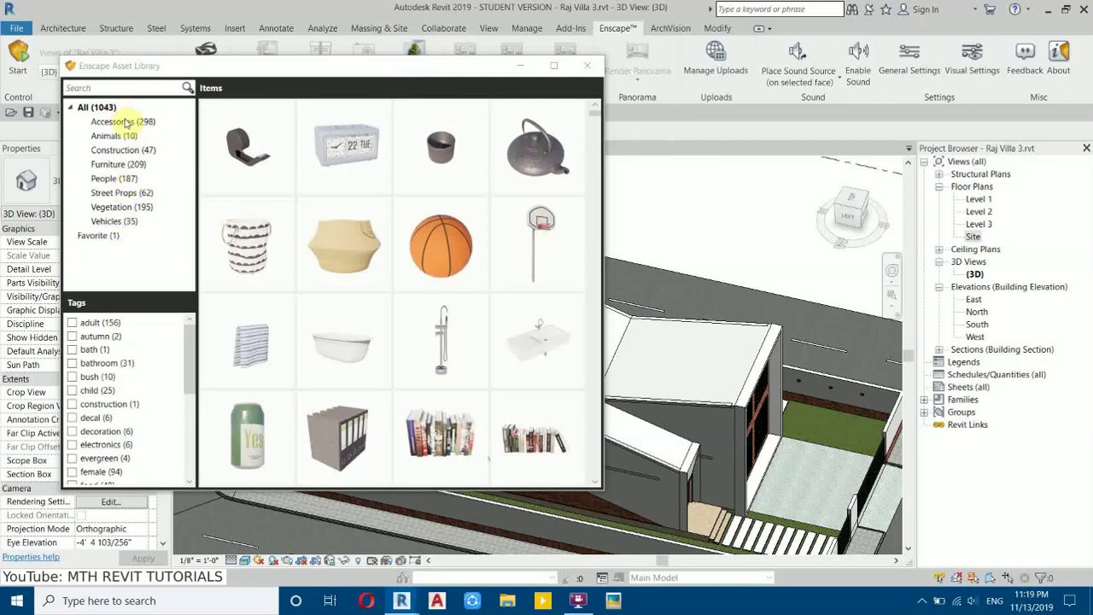
left_click(119, 213)
- Choose Tree 17 from the vegetation assets for placement in the model
left_click_drag(173, 68, 276, 74)
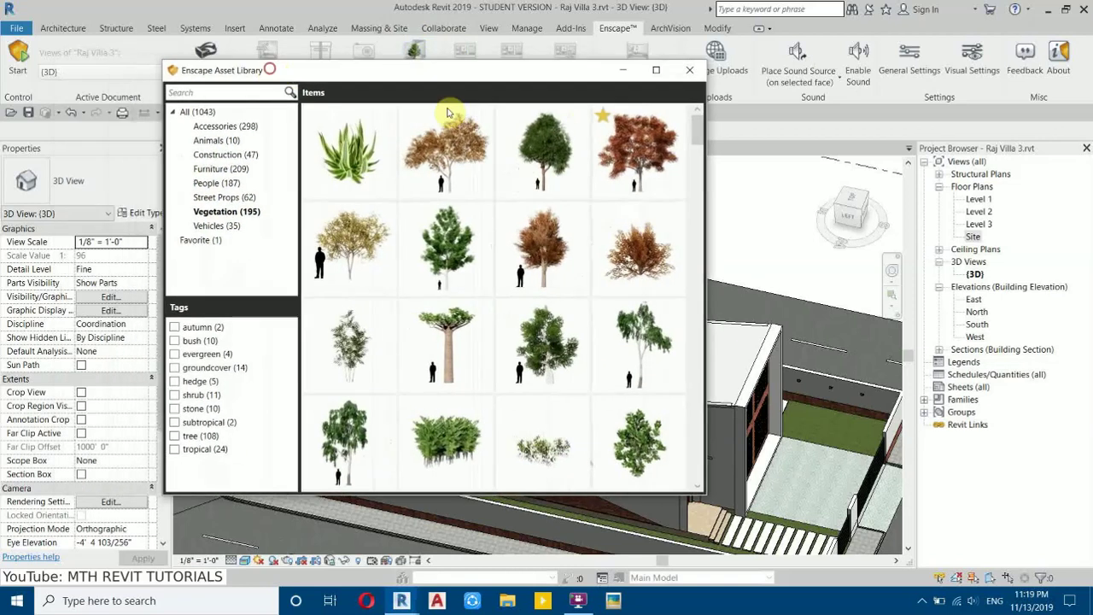
left_click_drag(695, 141, 687, 466)
mouse_move(543, 389)
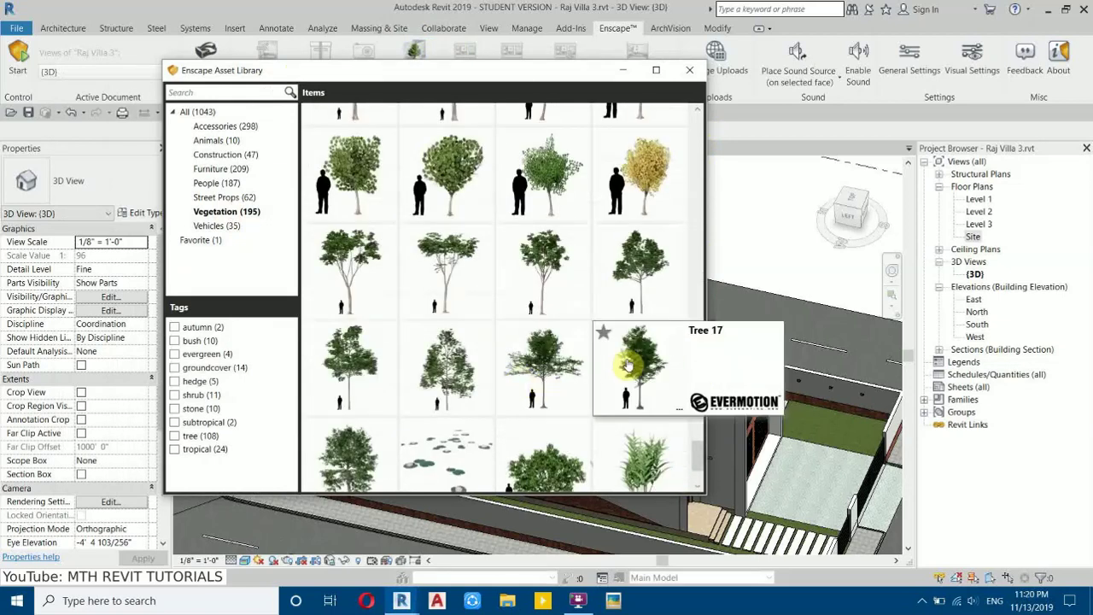
mouse_move(636, 369)
left_click(630, 362)
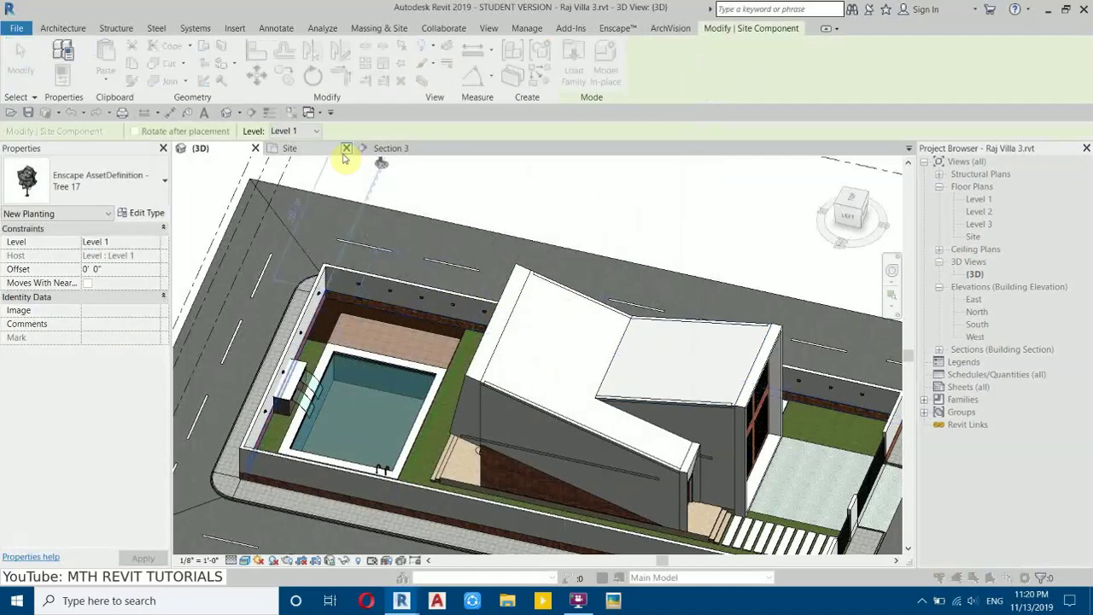
- Place one Tree 17 in the planting bed between the wooden pool deck and the boundary wall, and end the placement
scroll(363, 327, "up", 3)
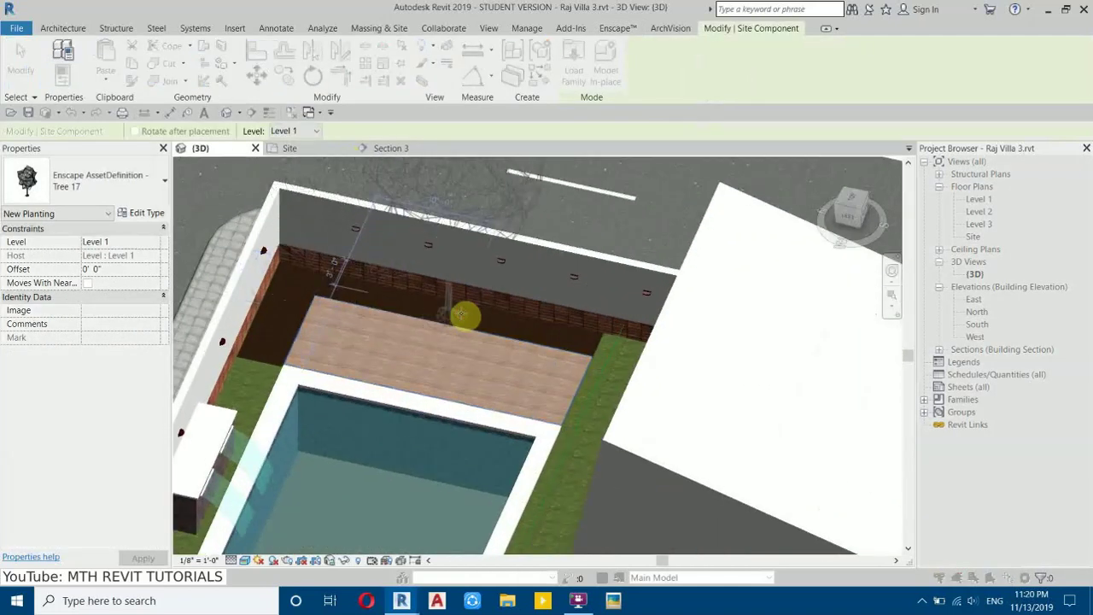
right_click(561, 246)
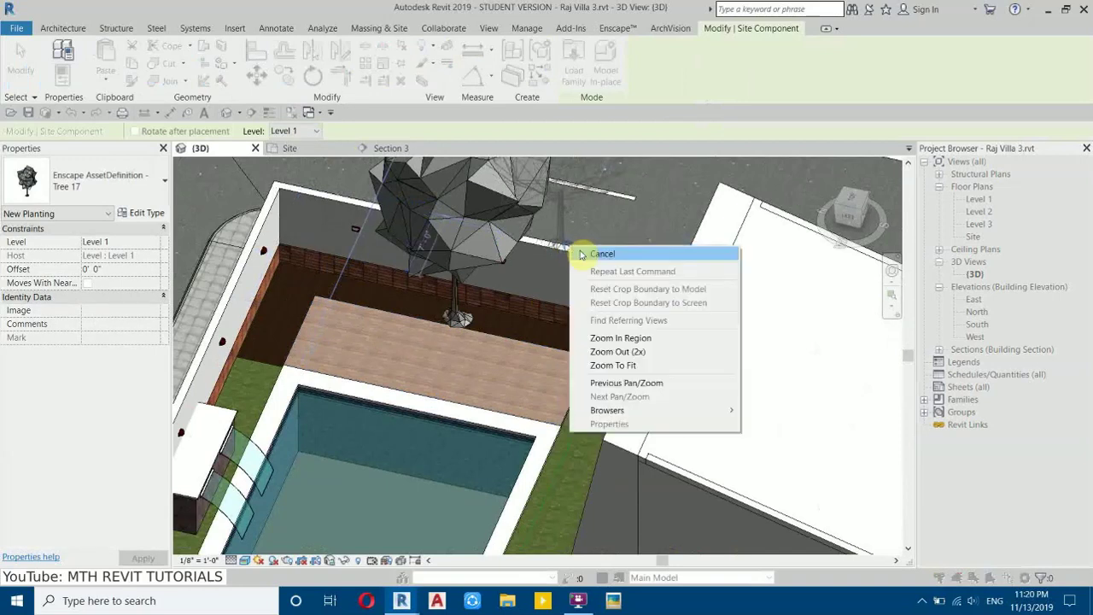
left_click(578, 247)
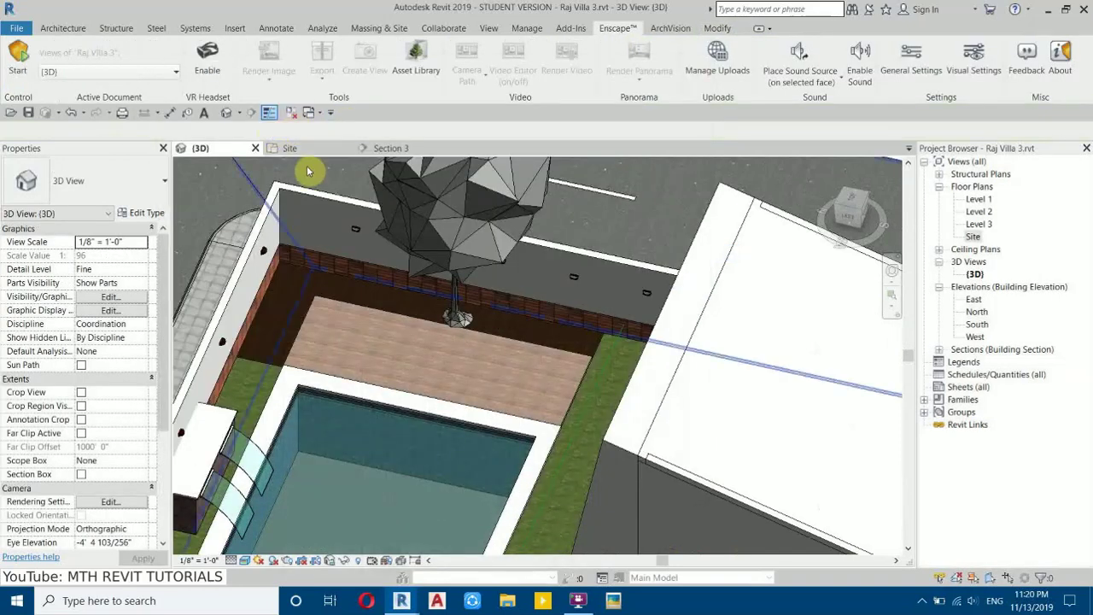
- In the Site plan, move the tree along the planting bed toward the villa, near the pool's lower corner
left_click(301, 150)
scroll(306, 286, "down", 3)
scroll(358, 380, "down", 3)
middle_click_drag(604, 271, 507, 445)
scroll(578, 304, "up", 2)
middle_click_drag(555, 305, 537, 149)
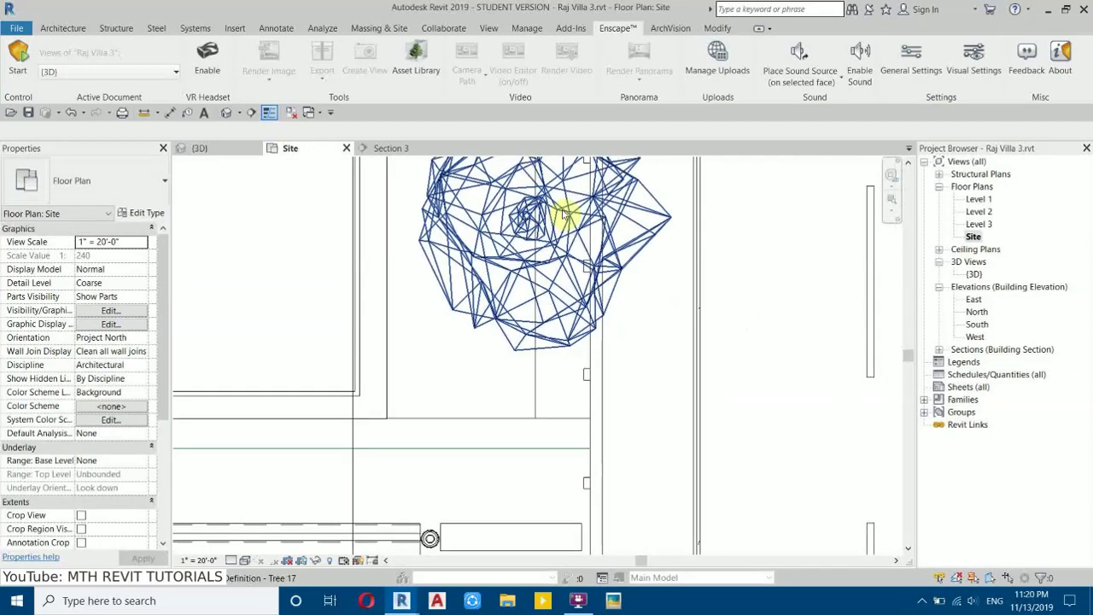
left_click(523, 215)
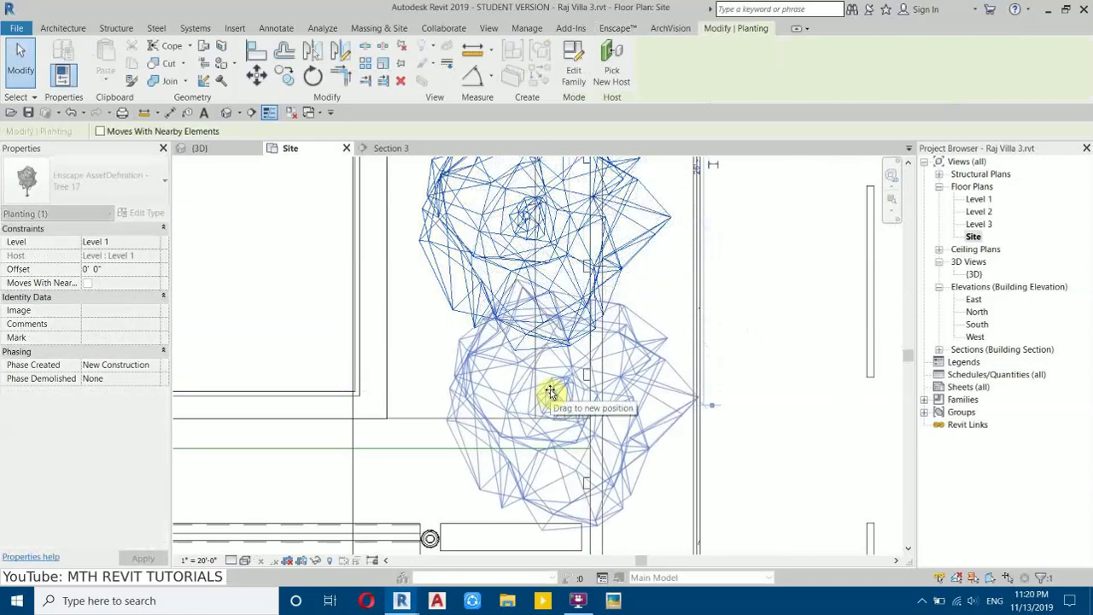
left_click_drag(552, 389, 562, 380)
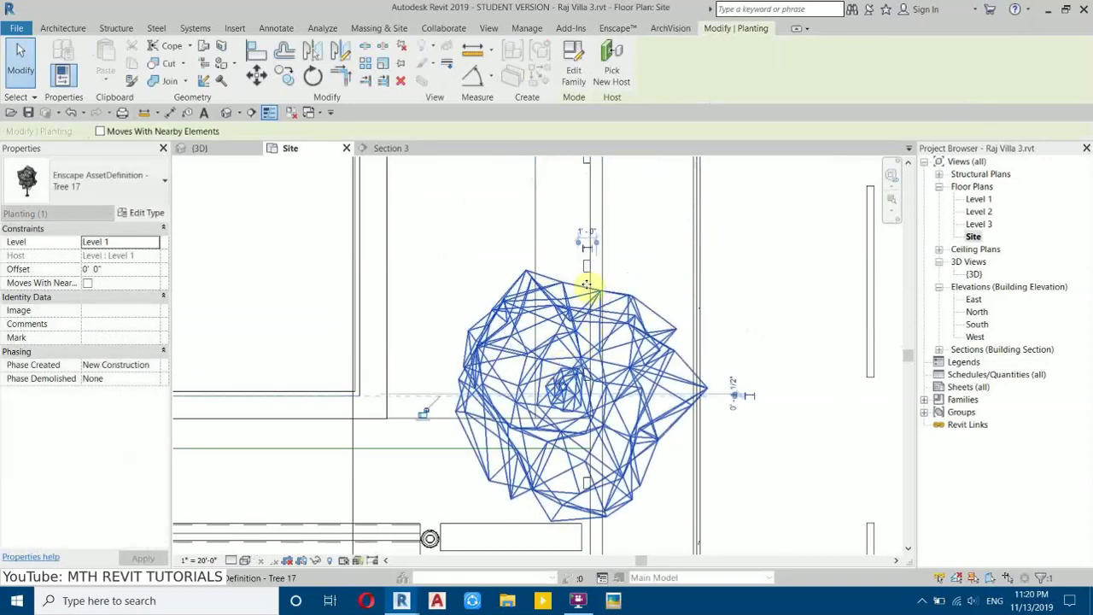
- Shift the tree slightly back along the planting bed, away from the villa, to refine its position
scroll(574, 352, "up", 5)
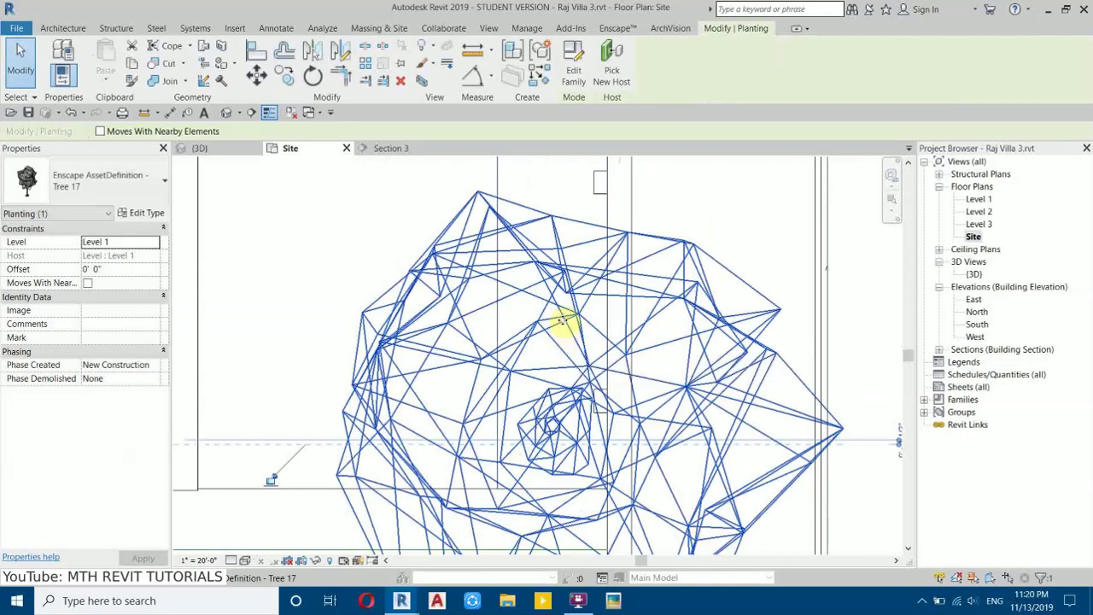
left_click_drag(552, 232, 562, 220)
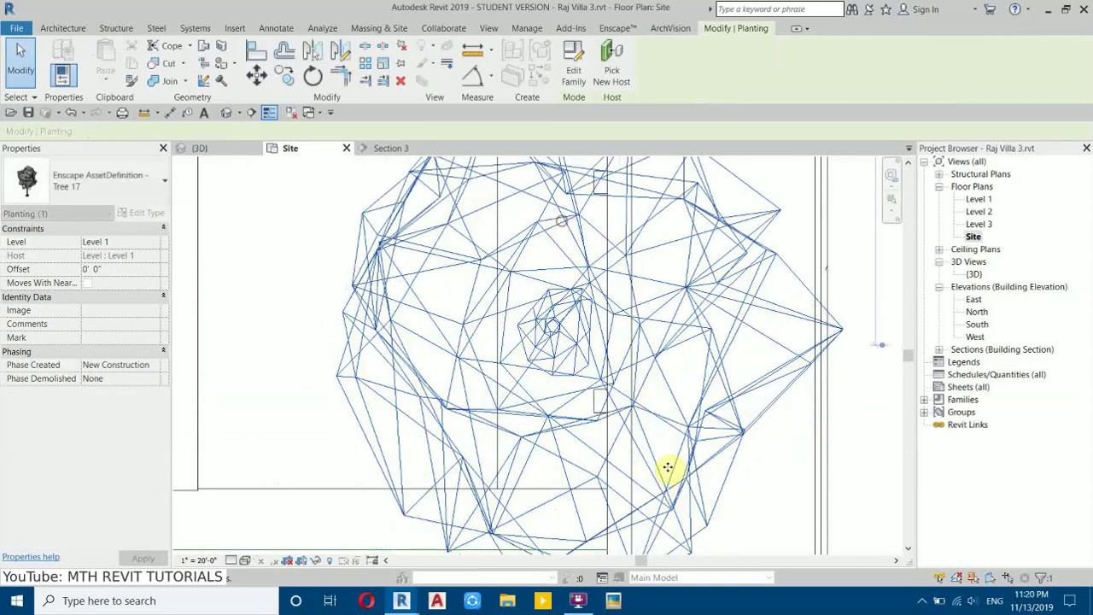
scroll(562, 367, "down", 1)
middle_click_drag(561, 372, 554, 479)
mouse_move(571, 395)
left_mouse_down()
mouse_move(566, 367)
mouse_move(570, 374)
left_mouse_up()
scroll(568, 510, "down", 2)
scroll(565, 456, "up", 3)
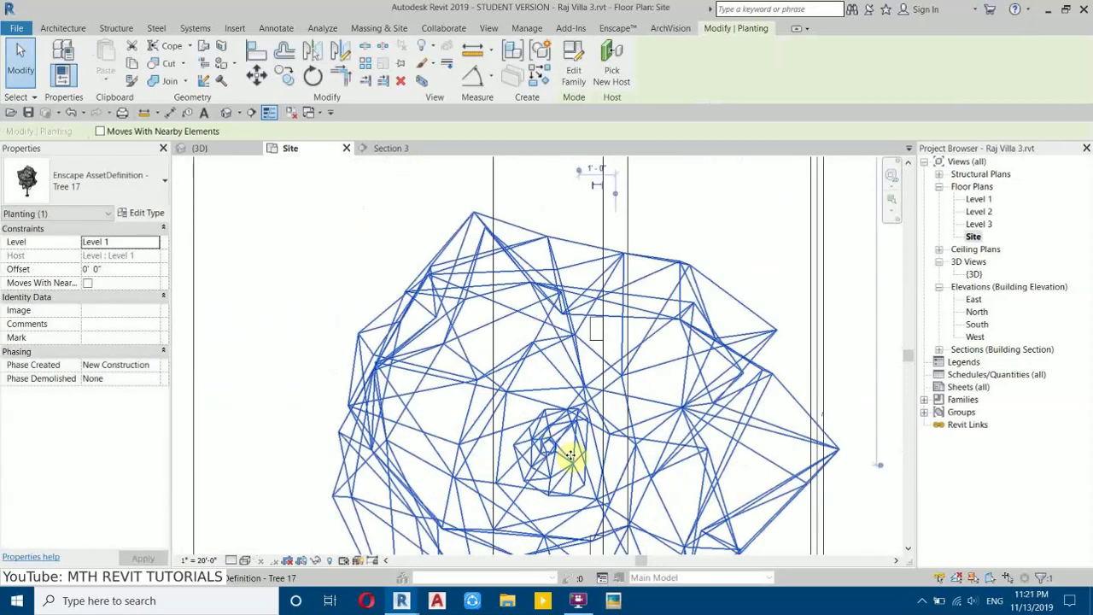
- Place two similar Tree 17 plantings, one farther along the same bed and one by the rear boundary wall near the corner
scroll(572, 455, "down", 3)
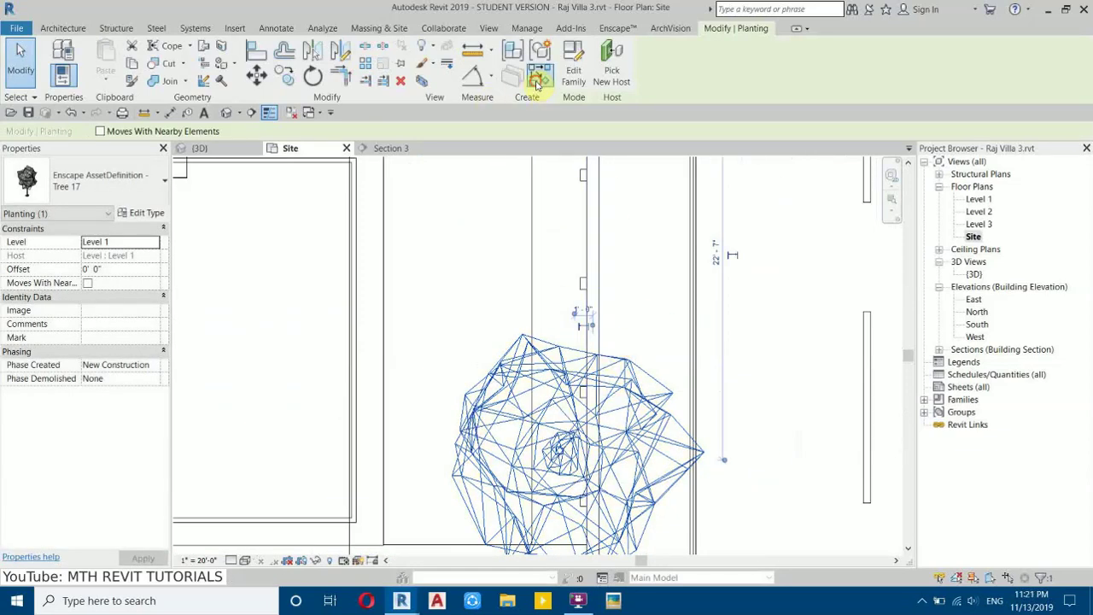
middle_click_drag(576, 291, 575, 400)
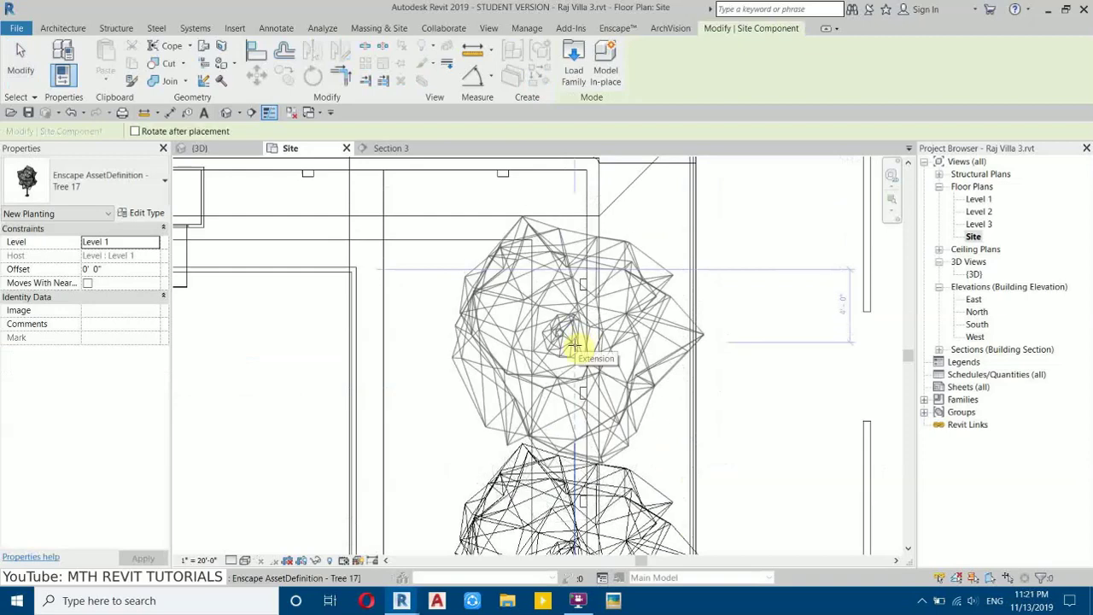
middle_click_drag(461, 246, 574, 377)
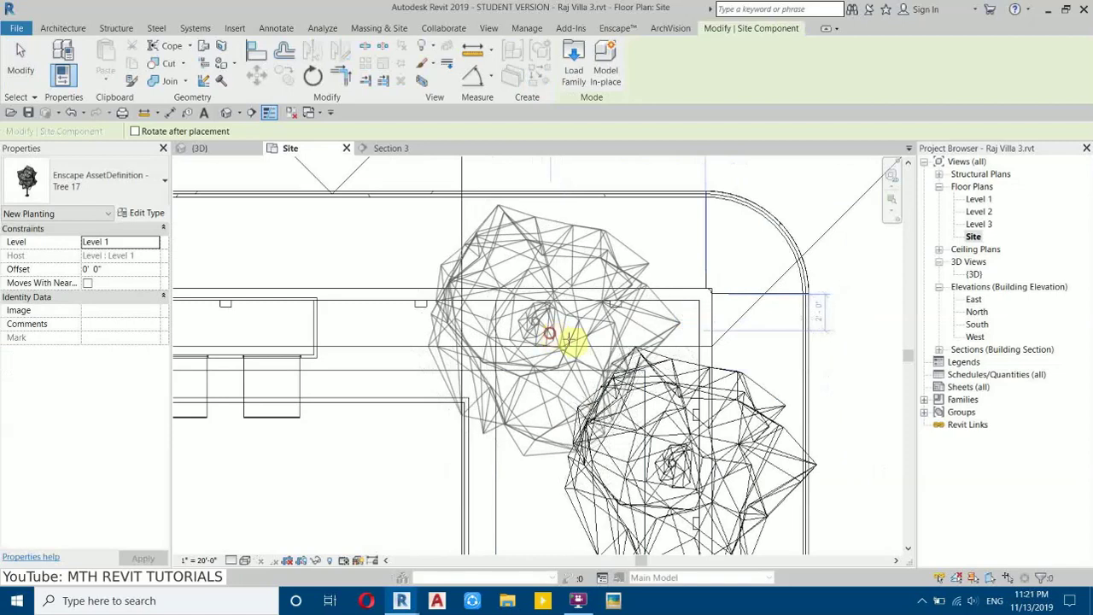
left_click(549, 333)
- Place two Tree 17 plantings on the opposite side of the pool, one in the rear corner and one below it along the wall
scroll(577, 345, "down", 2)
middle_click_drag(379, 370, 666, 346)
scroll(458, 336, "up", 2)
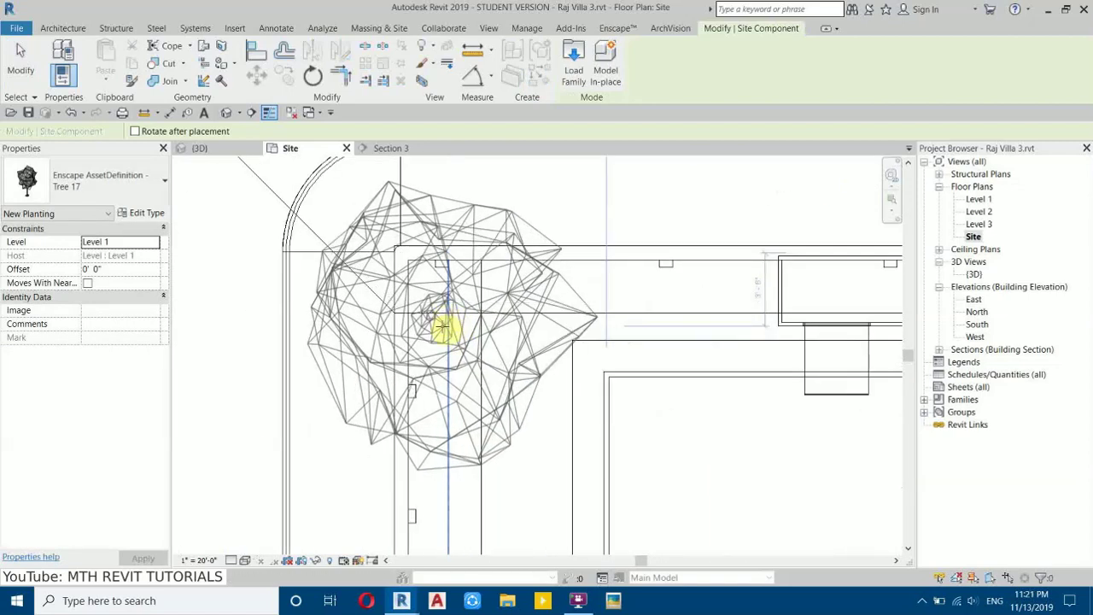
left_click(454, 339)
middle_click_drag(474, 449, 511, 276)
scroll(494, 384, "down", 1)
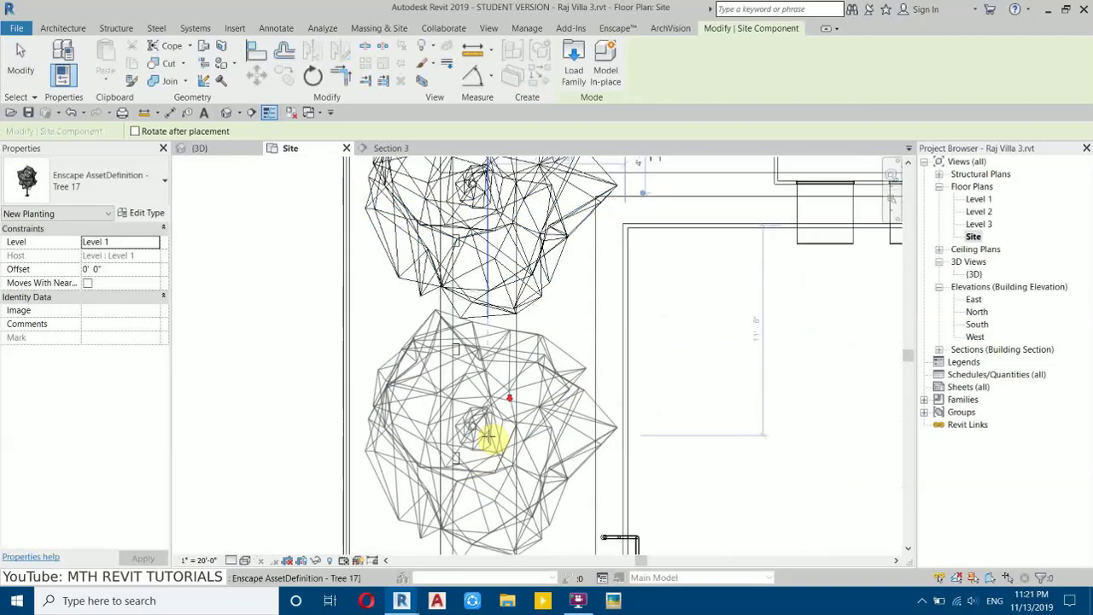
left_click(484, 427)
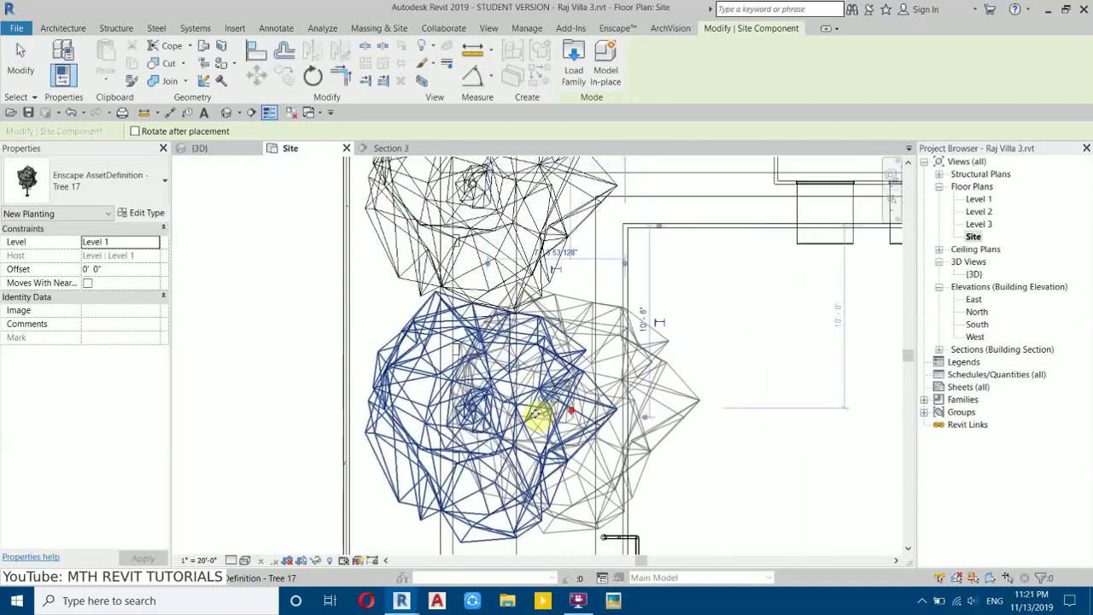
scroll(484, 427, "down", 4)
scroll(499, 409, "down", 1)
key("Escape")
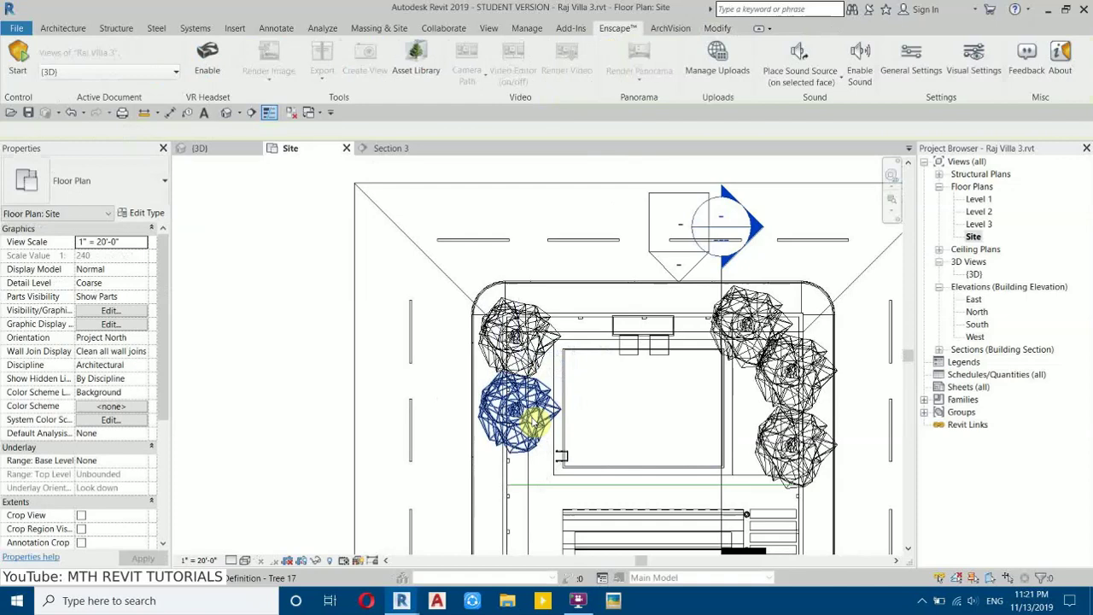
- Array the lower of the two trees opposite the deck linearly along the boundary wall, at one-tree spacing, with a count of 10
scroll(493, 427, "up", 2)
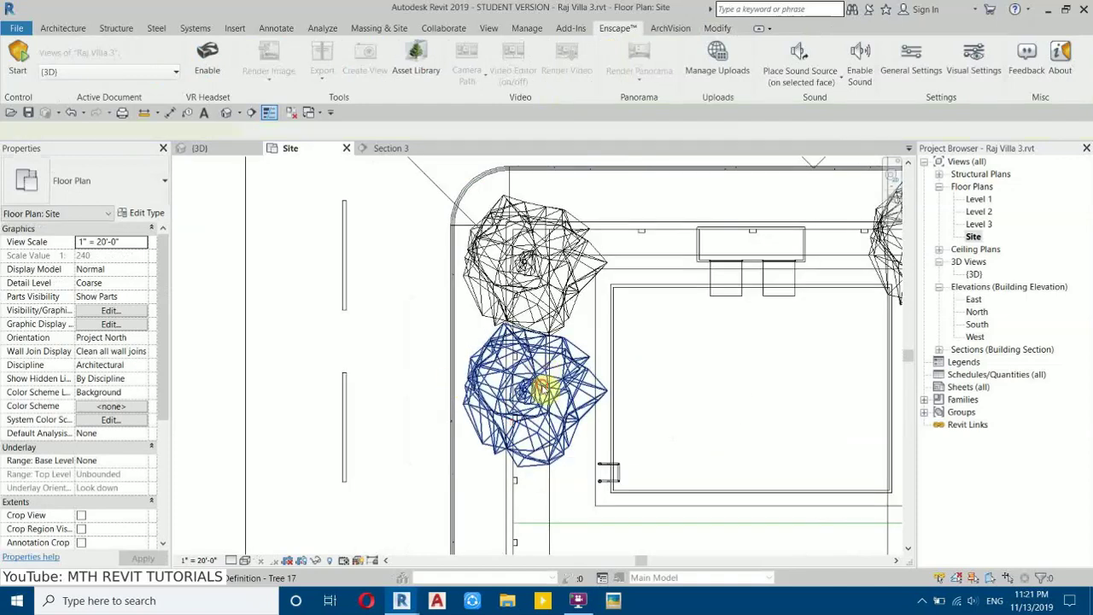
left_click(537, 391)
left_click(365, 65)
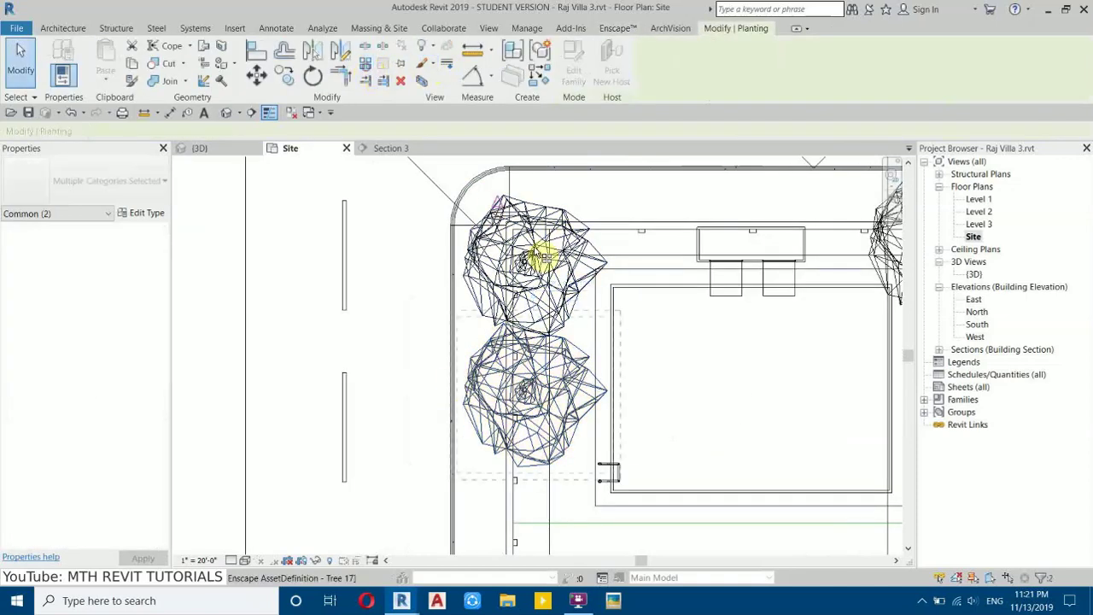
middle_click_drag(553, 356, 483, 270)
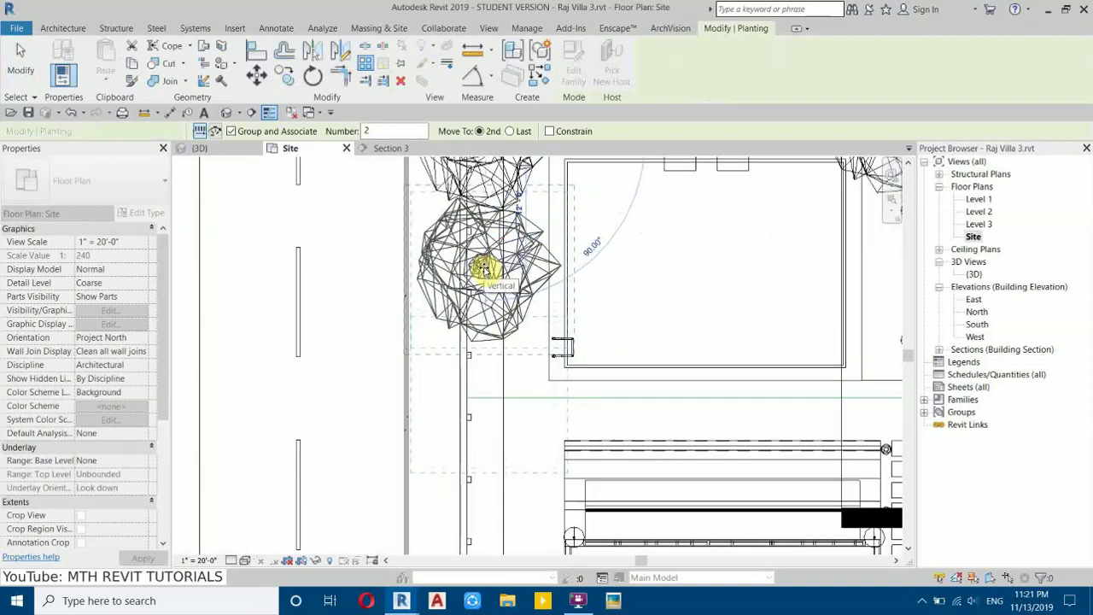
left_click(483, 270)
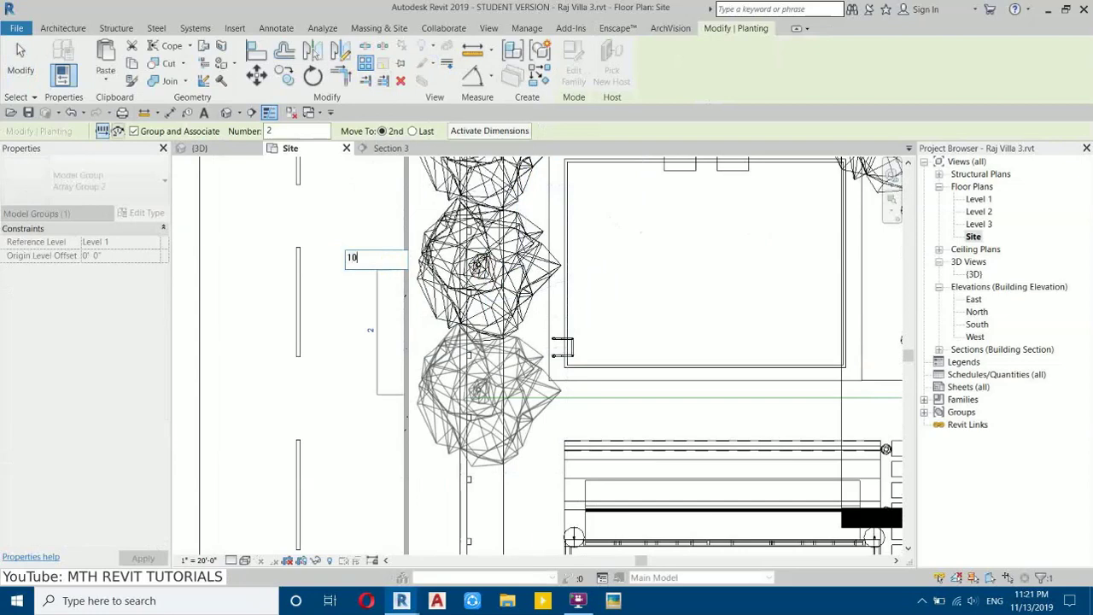
type("10")
key("Return")
- Reduce the tree array's count to 8 so the row stays within the plot
scroll(402, 298, "down", 4)
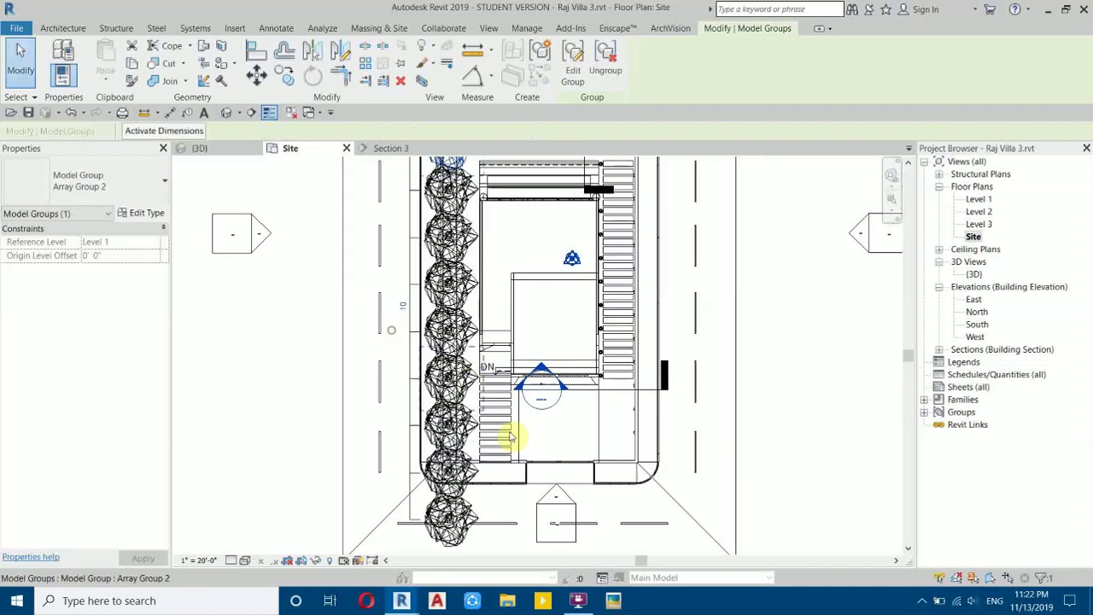
scroll(464, 378, "up", 4)
scroll(510, 511, "down", 3)
scroll(510, 511, "down", 1)
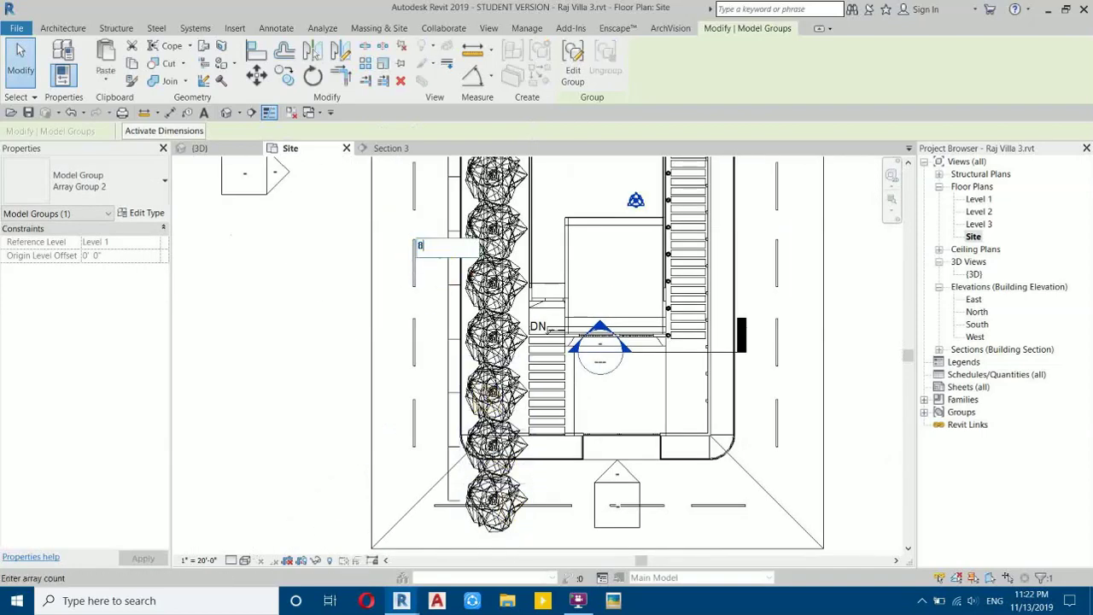
type("8")
key("Return")
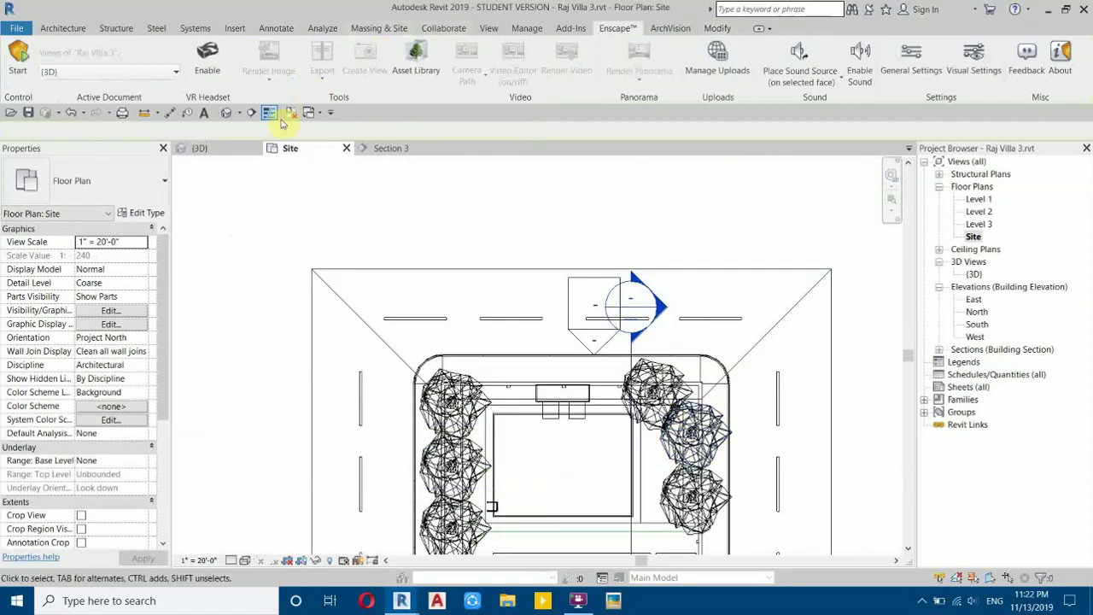
- Open the 3D view and inspect the trees placed along the villa's boundary walls
left_click(227, 113)
middle_click_drag(532, 336, 454, 341, "shift")
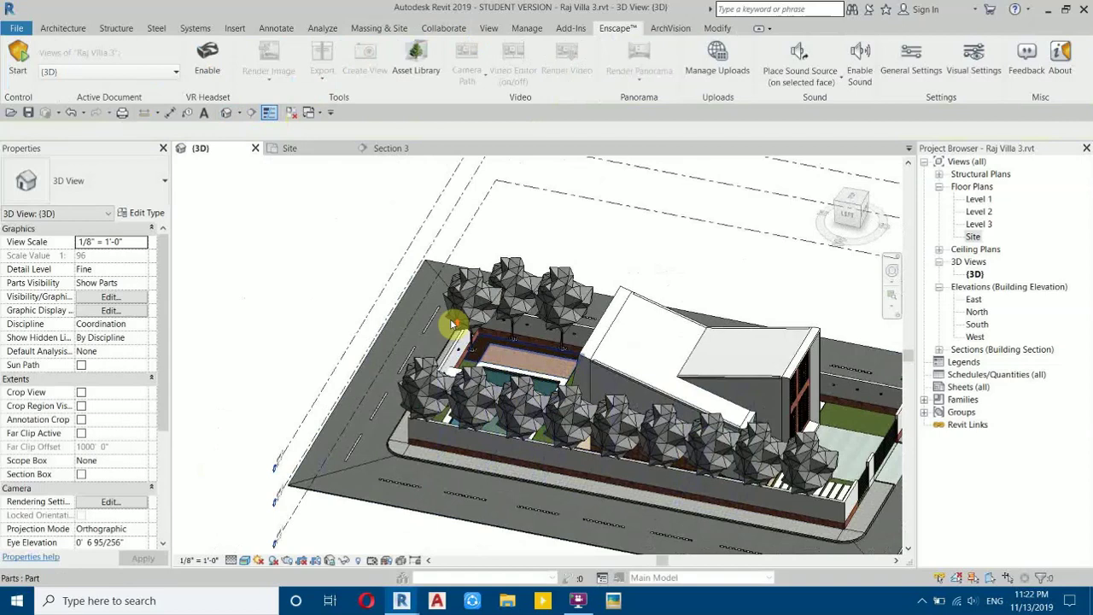
scroll(461, 324, "up", 5)
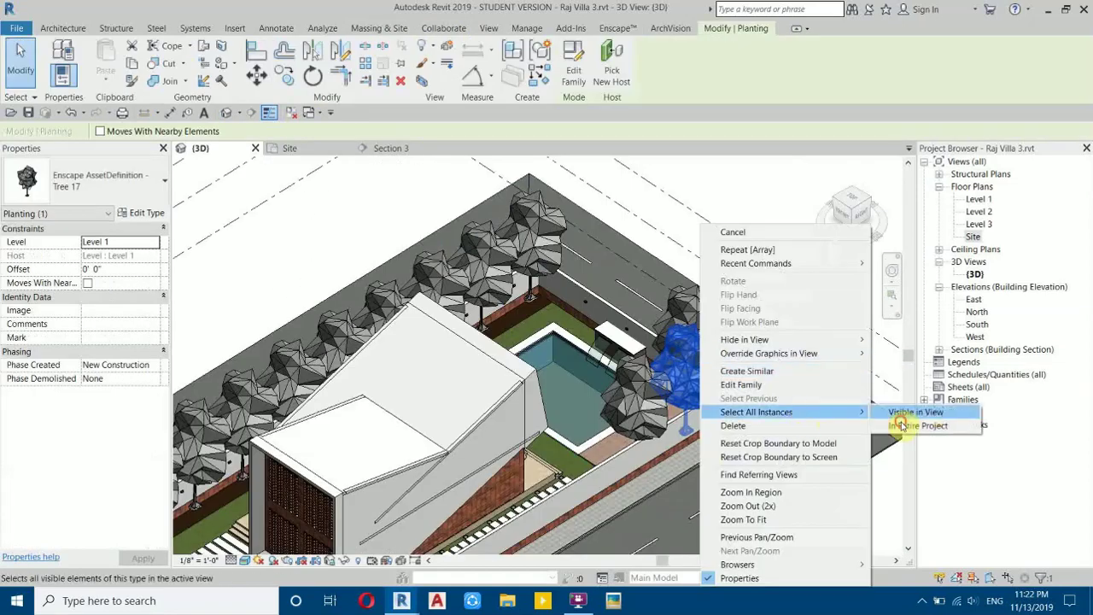
- Select all Tree 17 instances visible in the 3D view, clear the selection, and inspect the trees and wall beside the pool deck
left_click(892, 410)
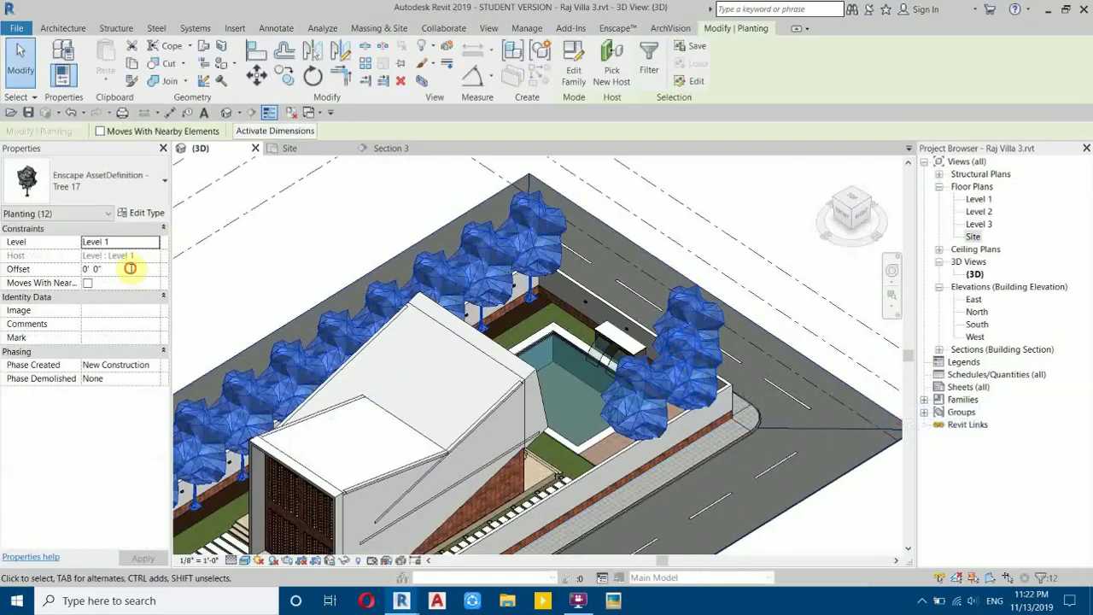
left_click(734, 219)
middle_click_drag(430, 395, 734, 410, "shift")
scroll(396, 430, "up", 3)
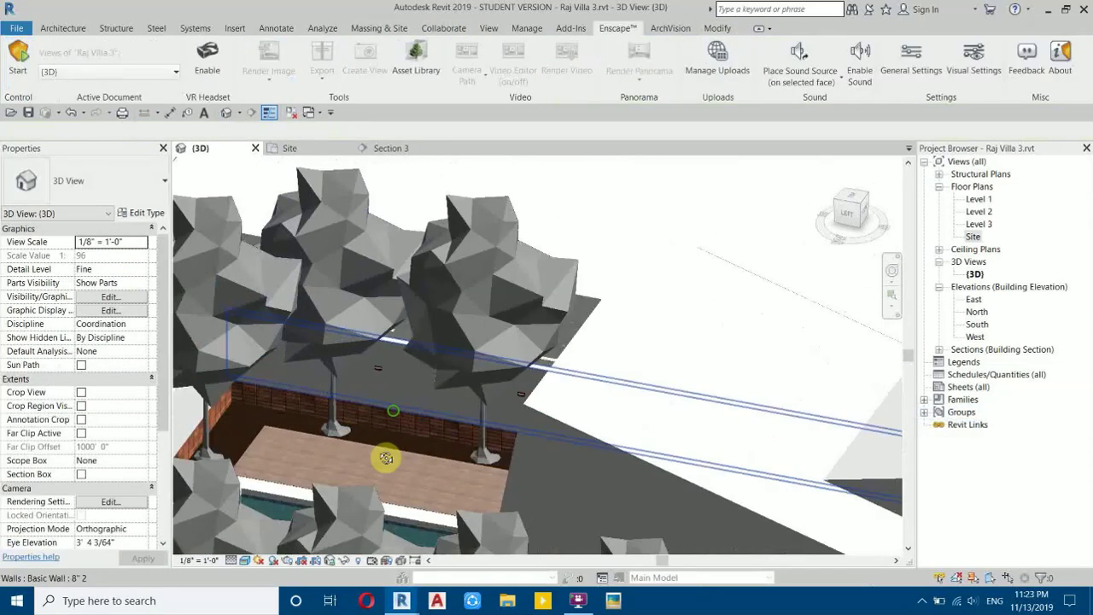
middle_click_drag(395, 429, 409, 504, "shift")
- Open the Site plan and choose the Willowherb plant from the Enscape Asset Library's Vegetation category for placement
left_click(978, 199)
double_click(974, 236)
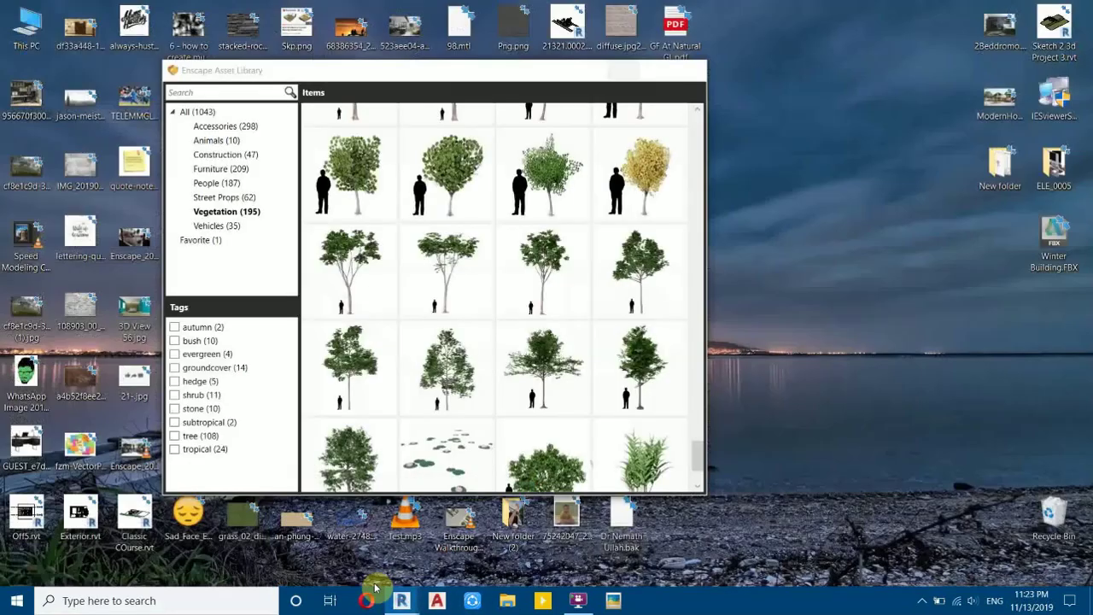
left_click(435, 601)
scroll(456, 457, "down", 2)
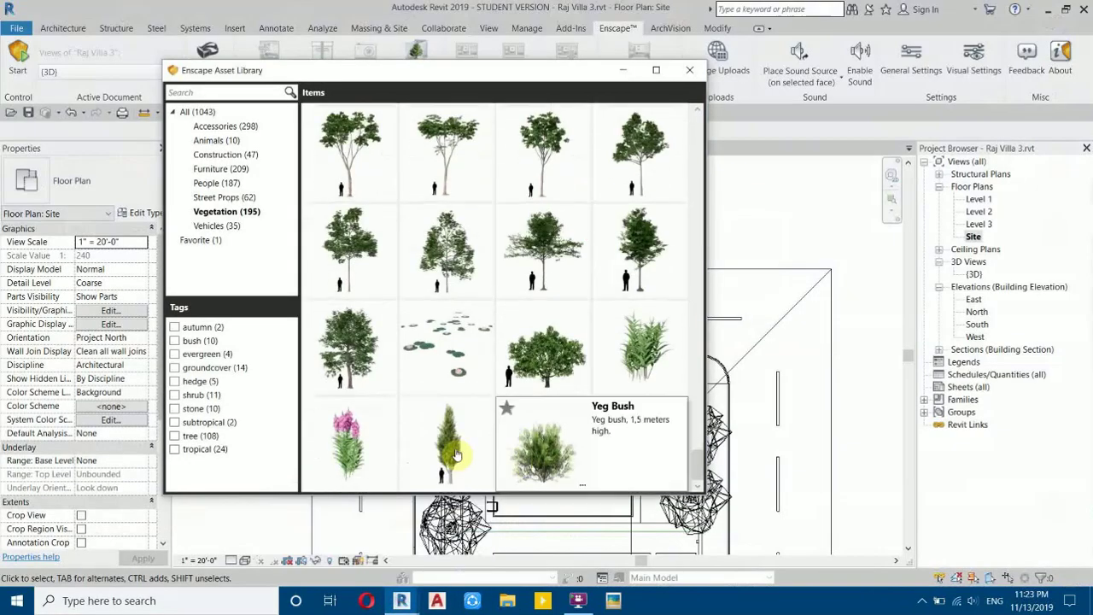
left_click(646, 379)
- Place three Willowherb plantings in a line along the planting strip, starting beside the Tree 17 trunk
scroll(629, 464, "up", 5)
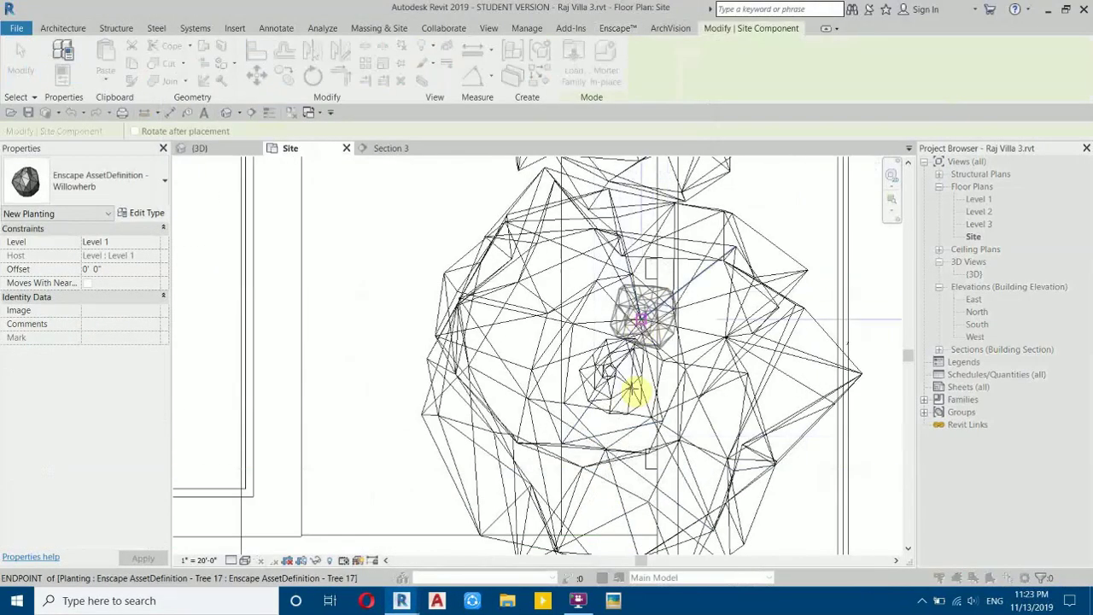
middle_click_drag(619, 429, 619, 446)
left_click(614, 361)
left_click(612, 281)
left_click(611, 215)
middle_click_drag(611, 214, 687, 533)
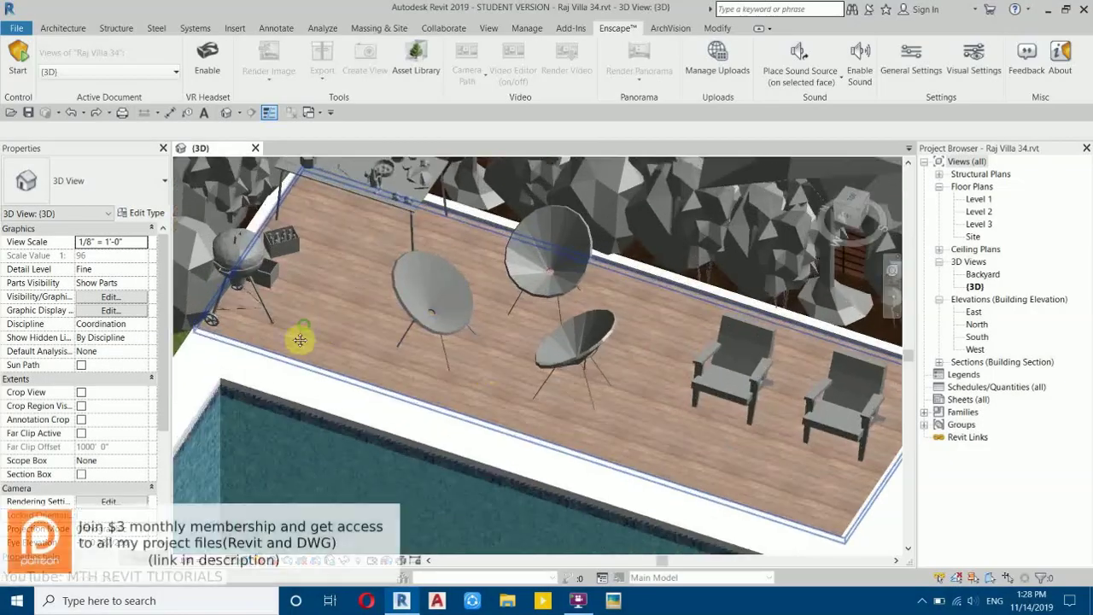
- Examine the deck's chairs, barbecue, set table and surrounding plants in the 3D view, along with the pool area
middle_click_drag(299, 340, 274, 424)
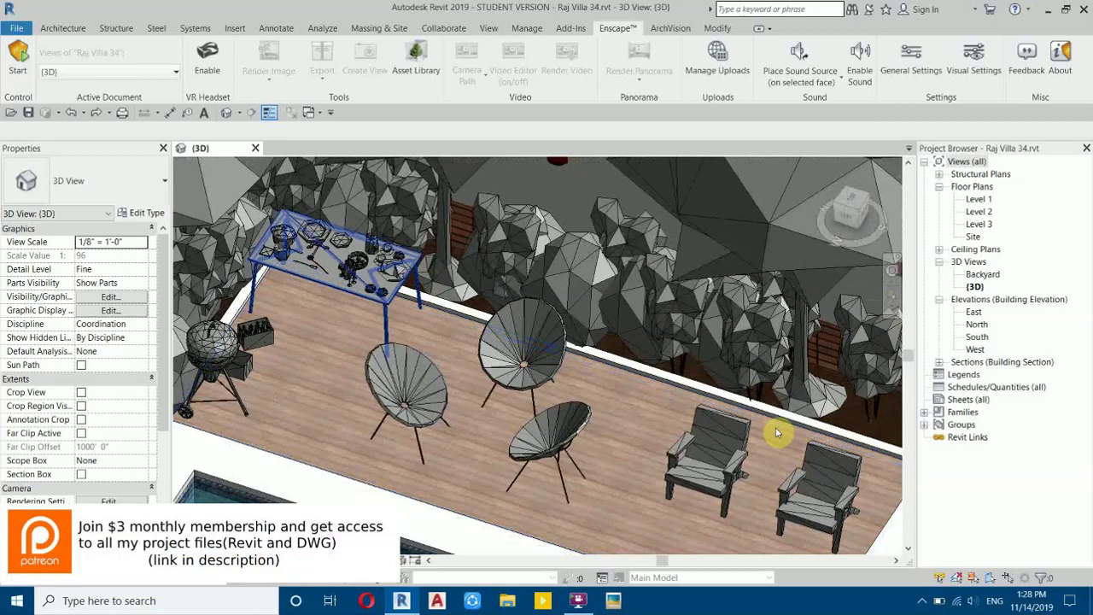
scroll(683, 466, "up", 3)
middle_click_drag(468, 377, 815, 549)
middle_click_drag(434, 373, 529, 491)
scroll(313, 406, "up", 2)
middle_click_drag(429, 331, 371, 468)
scroll(621, 404, "down", 3)
middle_click_drag(448, 445, 529, 348)
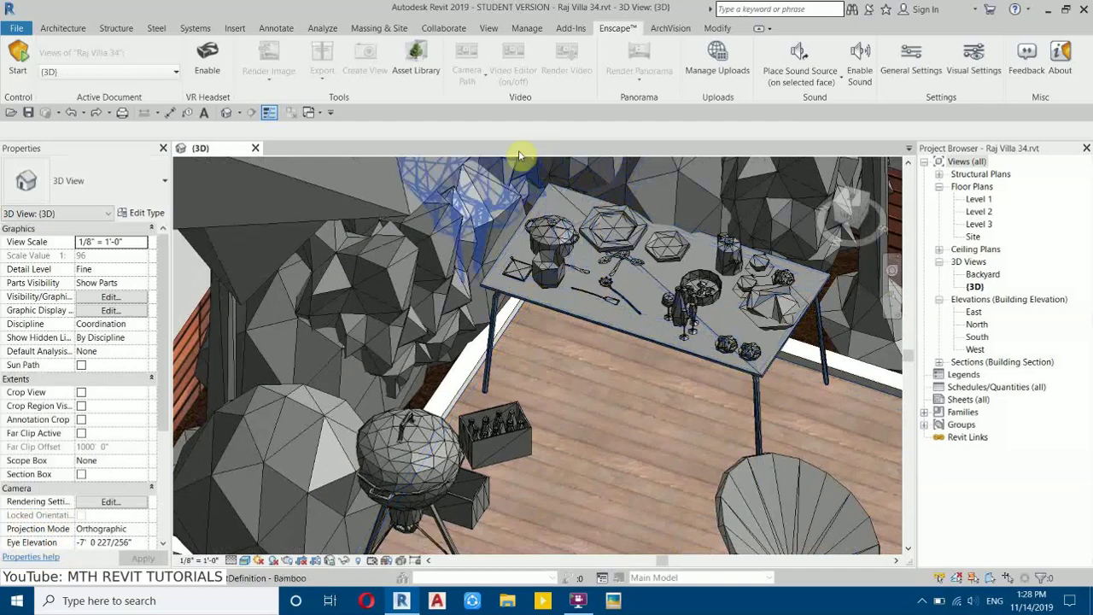
scroll(548, 341, "down", 3)
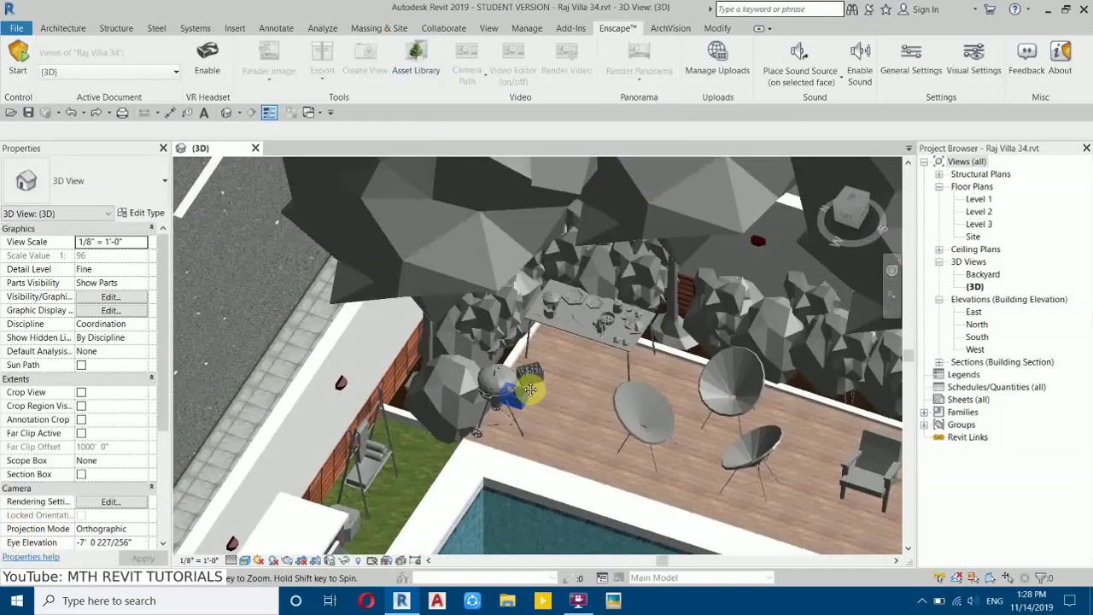
middle_click_drag(529, 391, 534, 322)
scroll(535, 333, "down", 1)
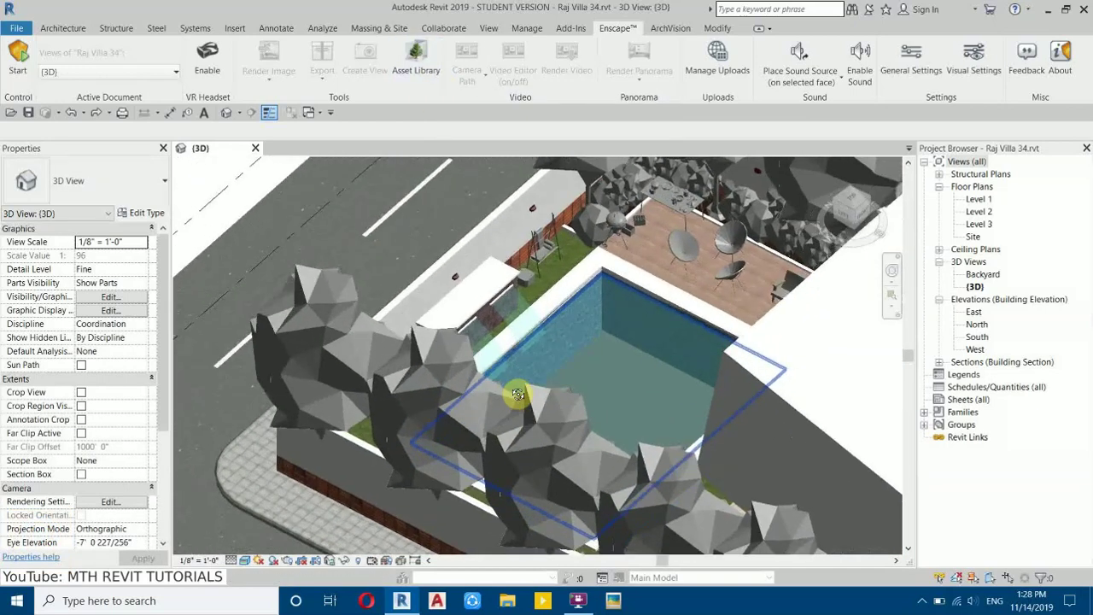
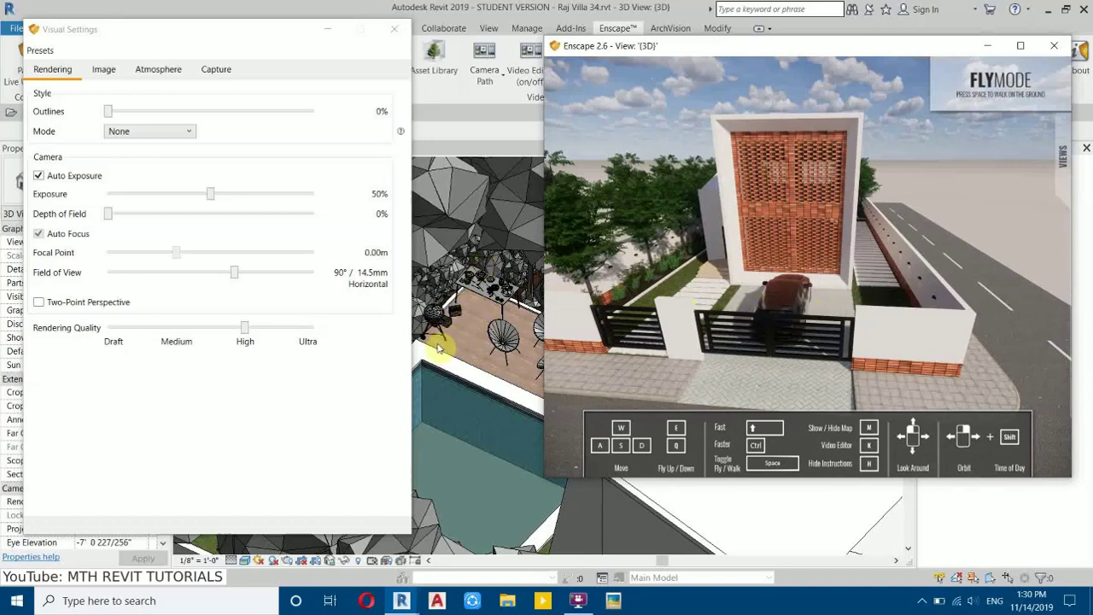
- Fly the Enscape camera from the villa's front gate to the backyard, facing the pool and deck chairs
key("w")
key("d")
left_click_drag(970, 209, 832, 234)
key("w")
key("d")
key("w")
key("w")
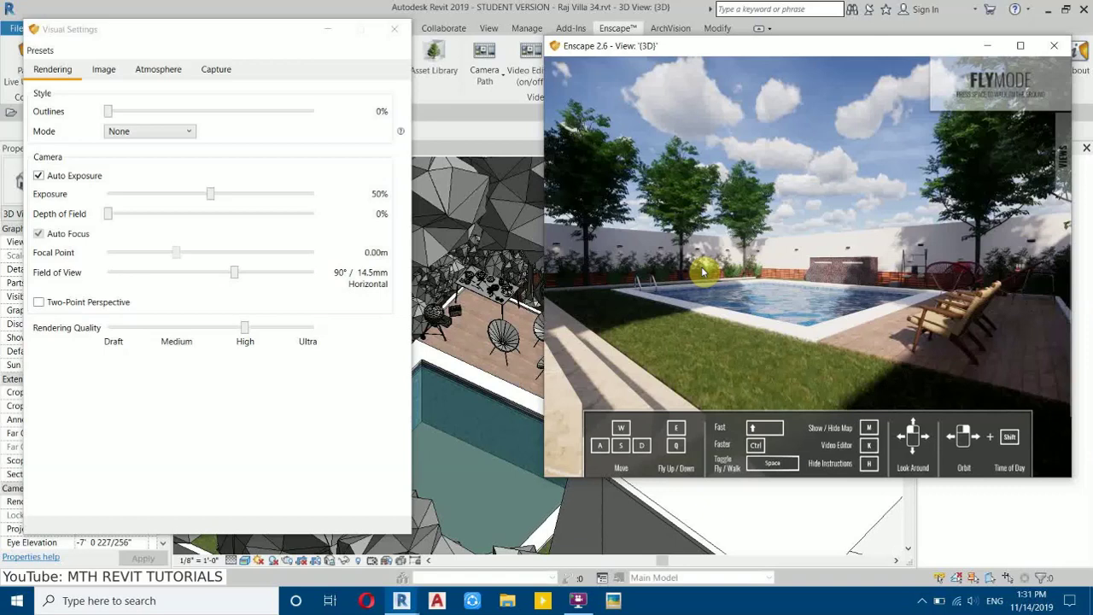
- Pull the Enscape camera back and adjust its height to frame the patio steps, pool, trees and deck chairs
right_click_drag(732, 307, 730, 308)
key("s")
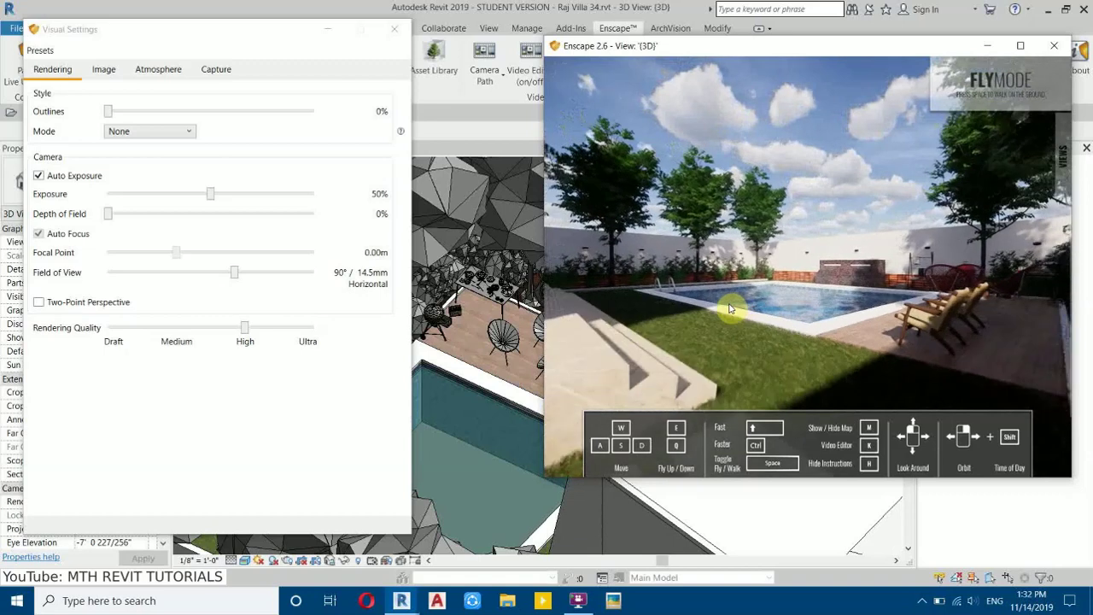
key("a")
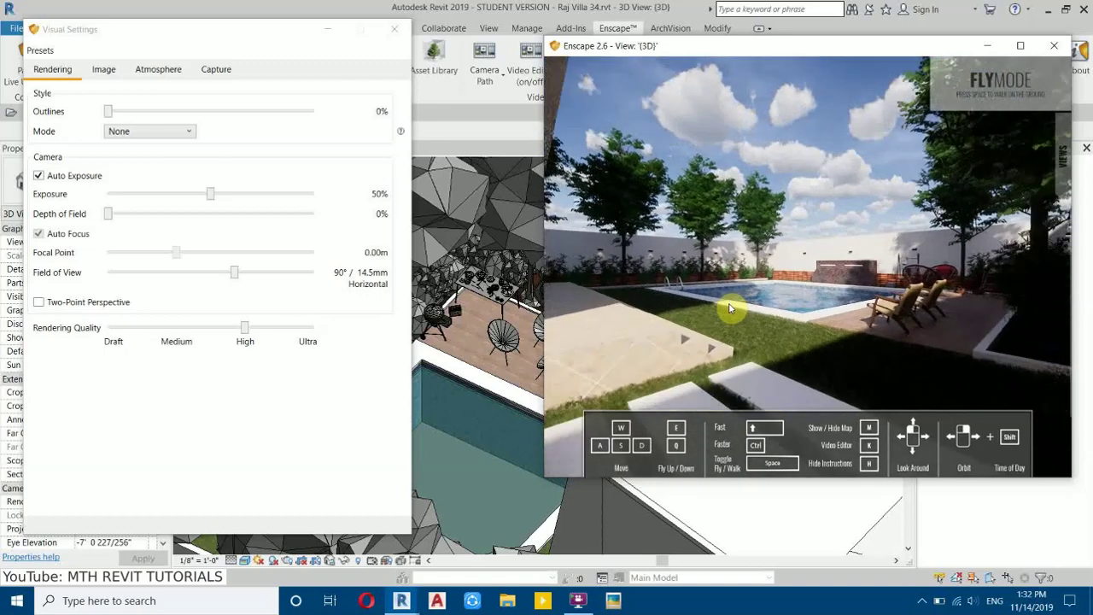
key("s")
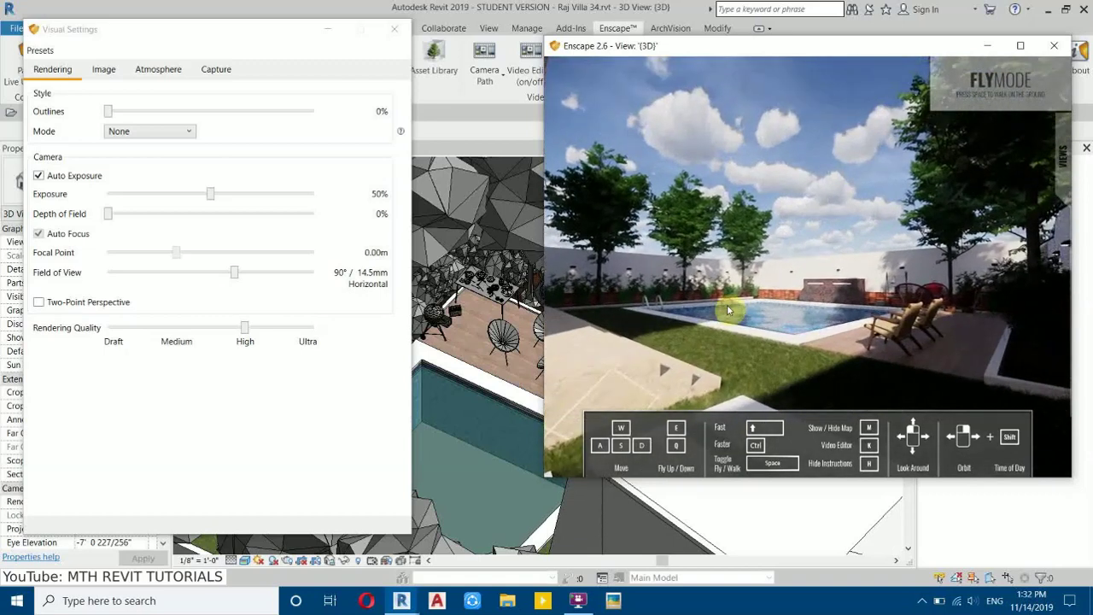
key("e")
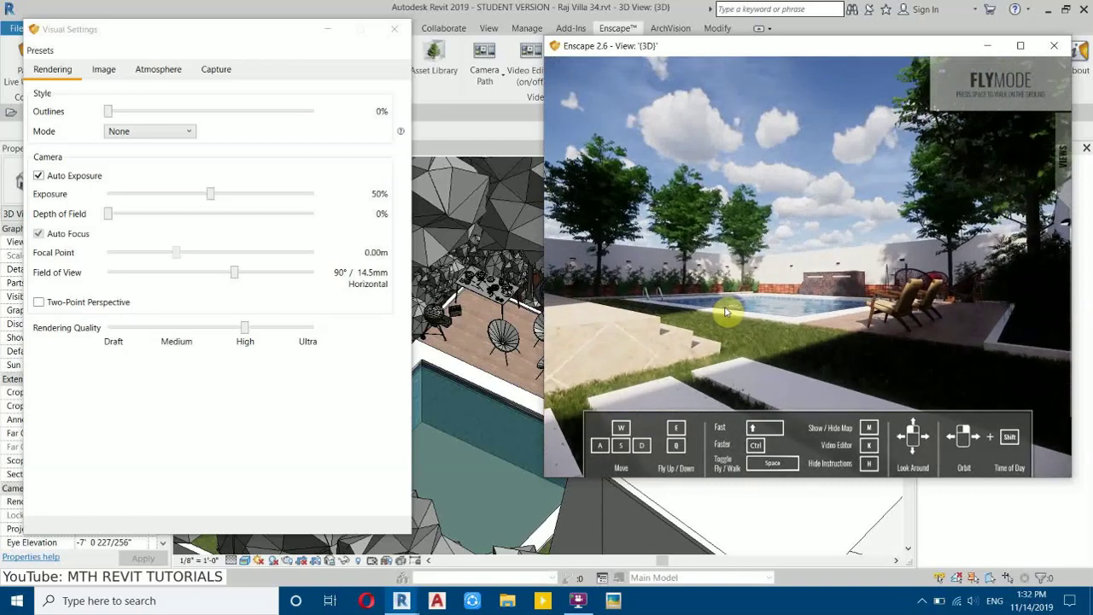
- Minimize the Visual Settings and create a Revit perspective view named Backyard 01 from the current Enscape camera
left_click(441, 112)
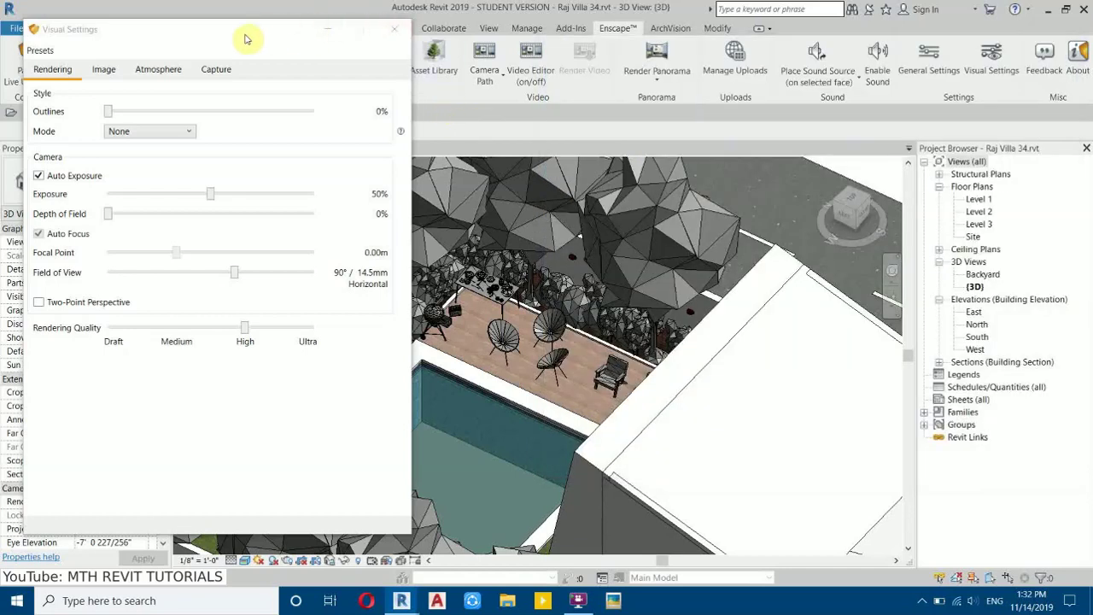
left_click(331, 31)
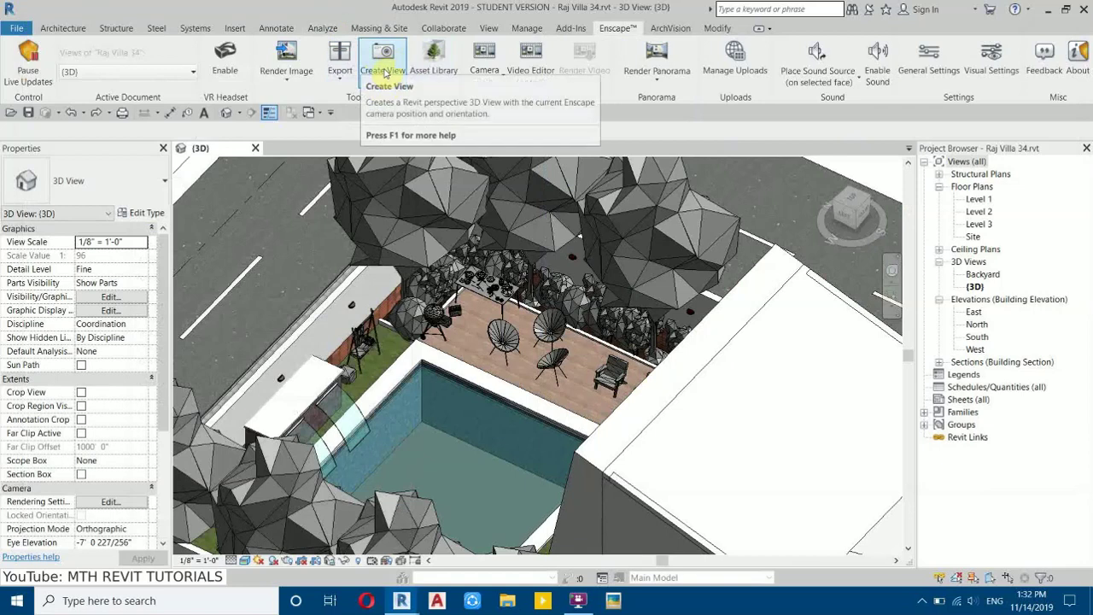
left_click(382, 58)
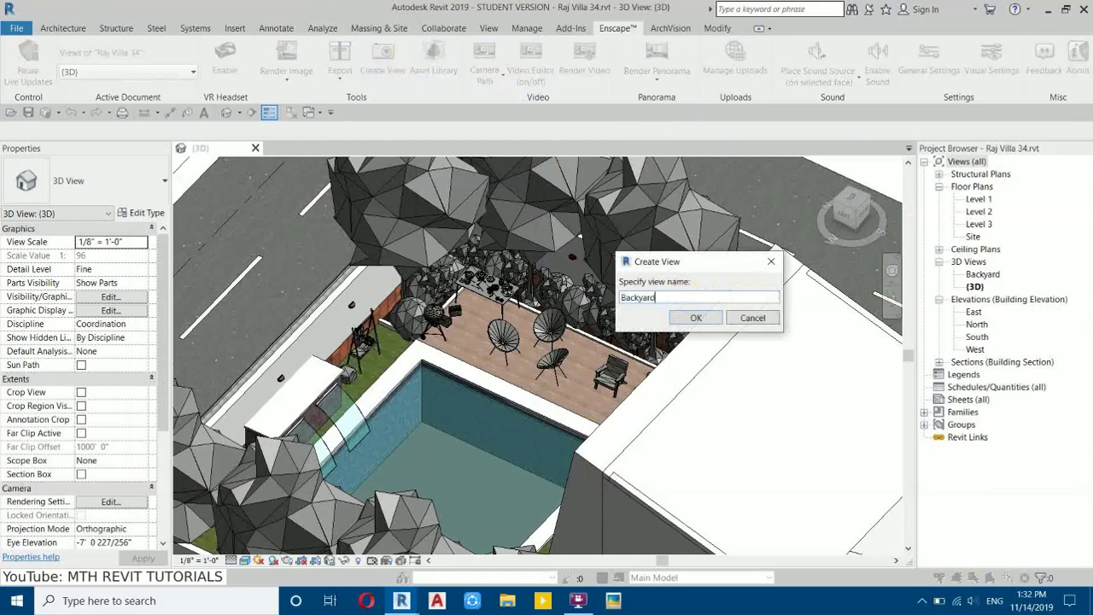
left_click(689, 319)
left_click(691, 318)
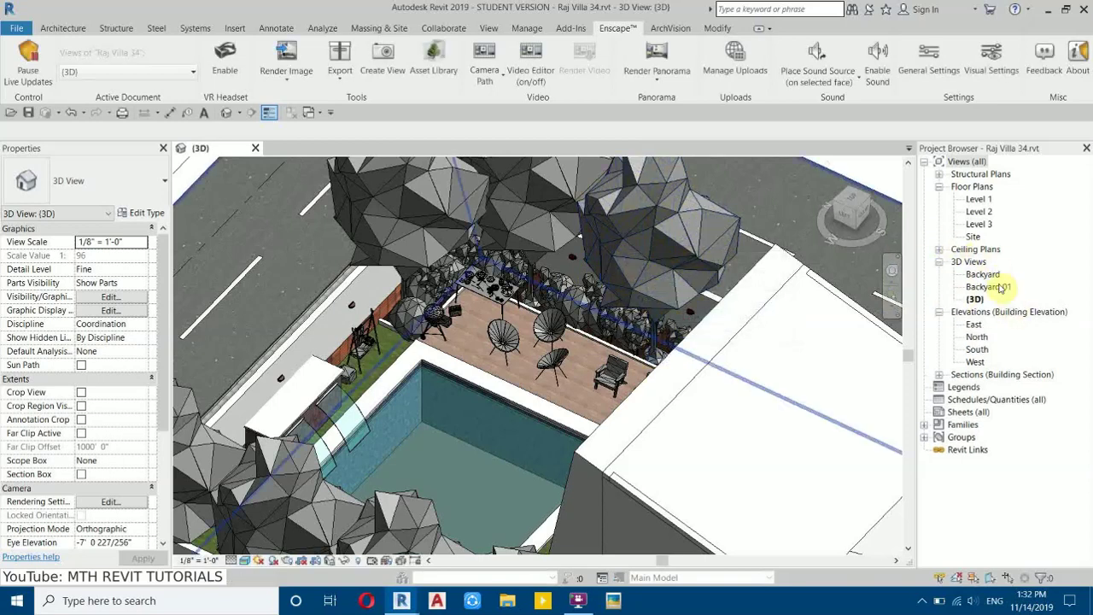
- Select the Backyard 01 view in the project and mark it as a favorite in Enscape's view list
left_click(997, 287)
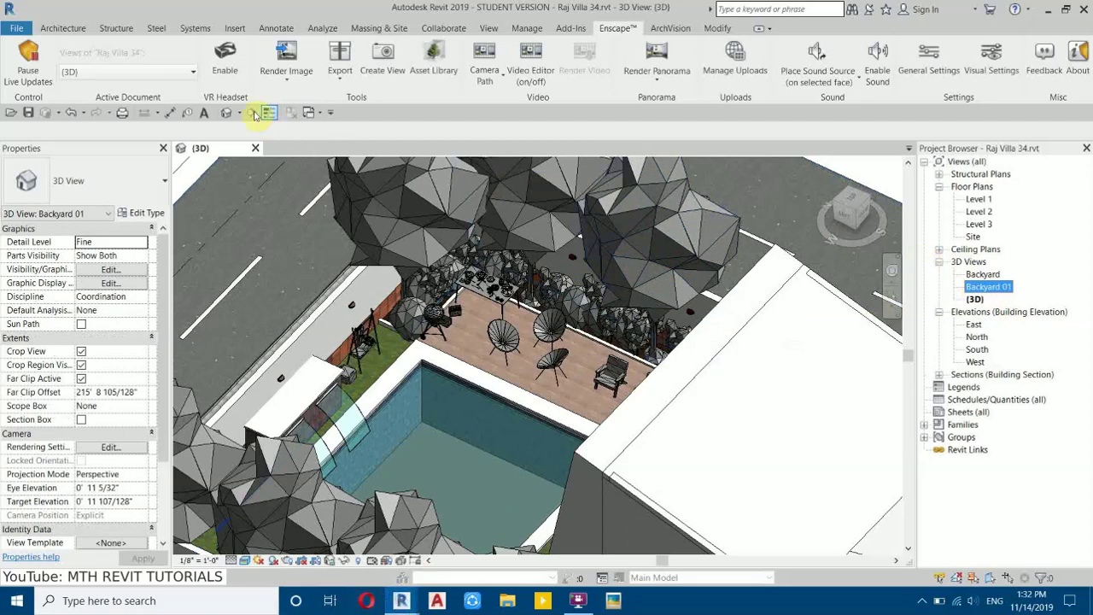
left_click(128, 75)
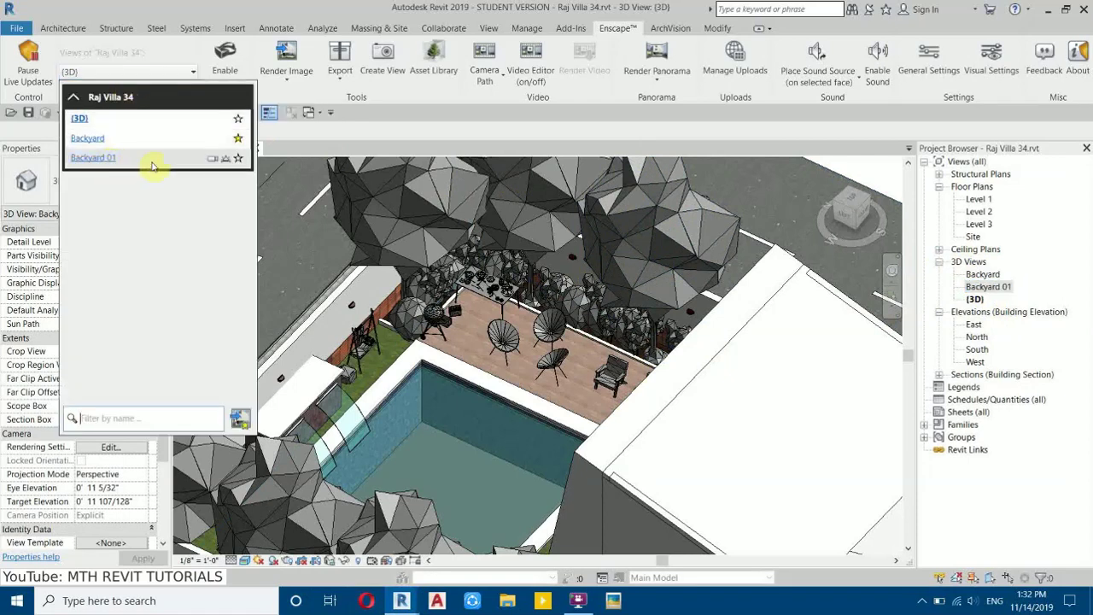
left_click(239, 159)
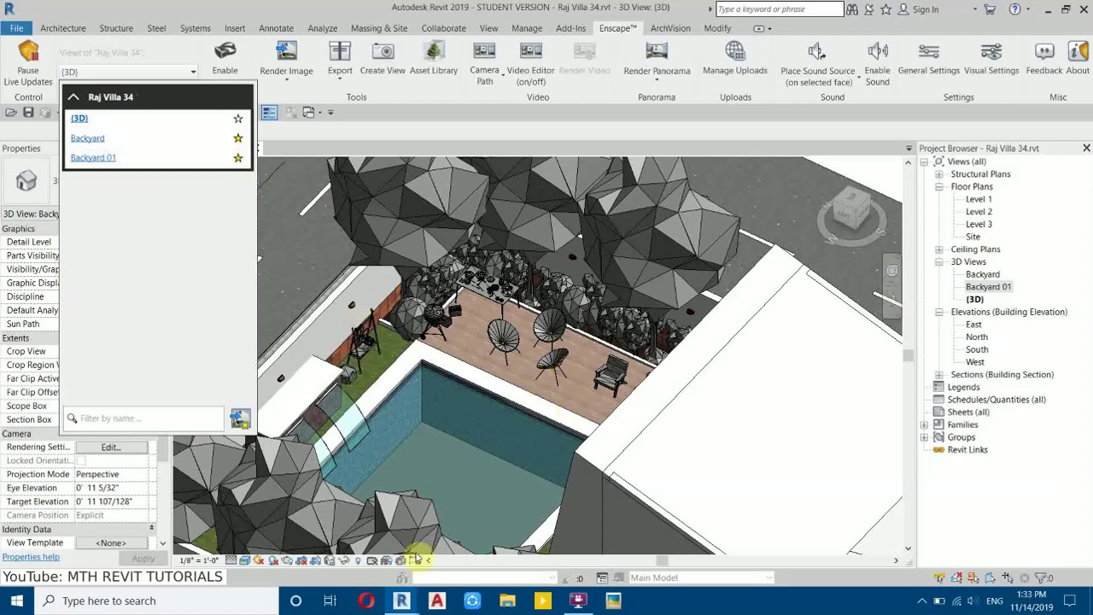
- Switch to the Enscape window, move the camera away from the pool, and return it to the saved Backyard 01 view
left_click(401, 600)
left_click(445, 532)
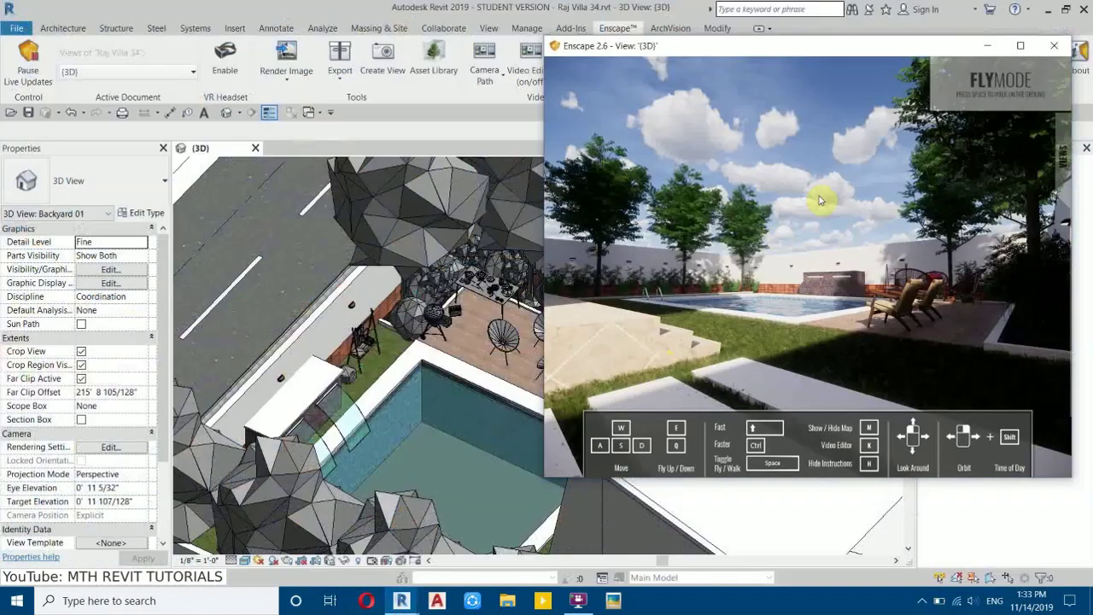
mouse_move(1067, 175)
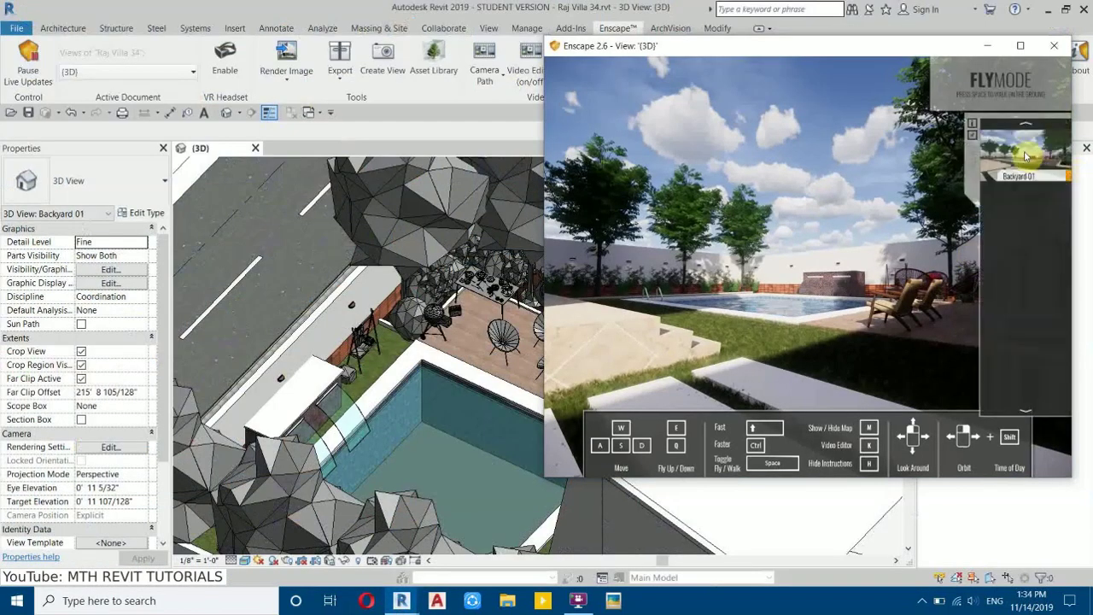
key("w")
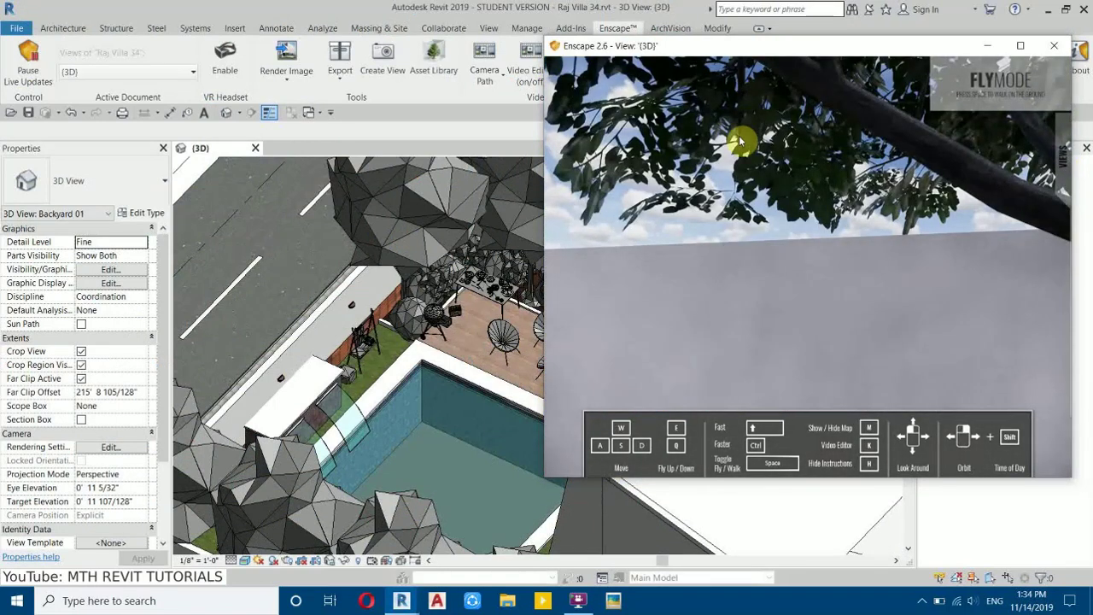
left_click(1062, 158)
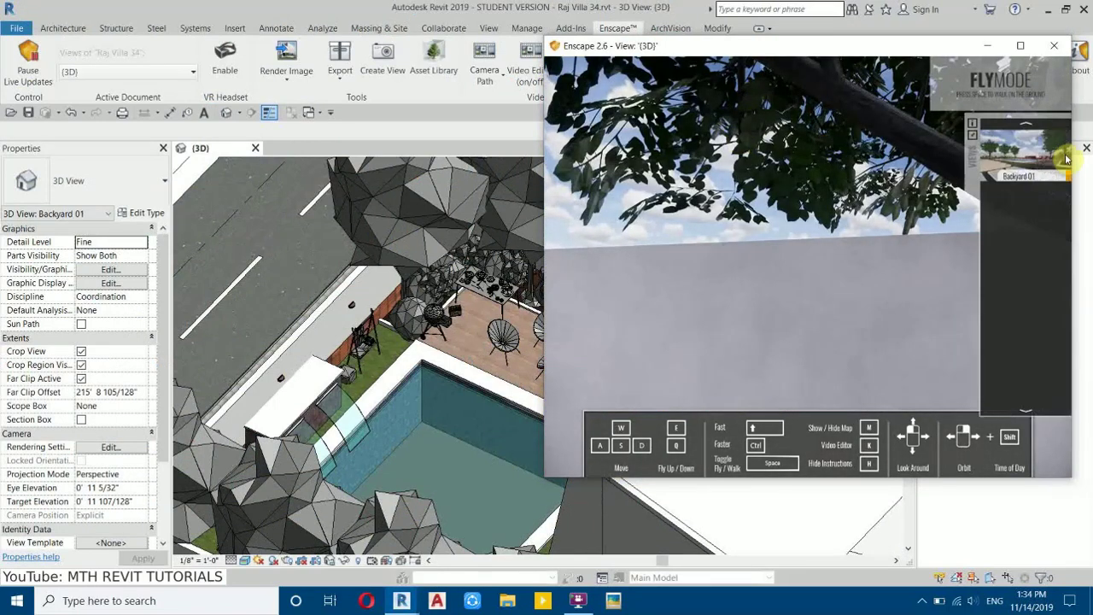
left_click(1021, 159)
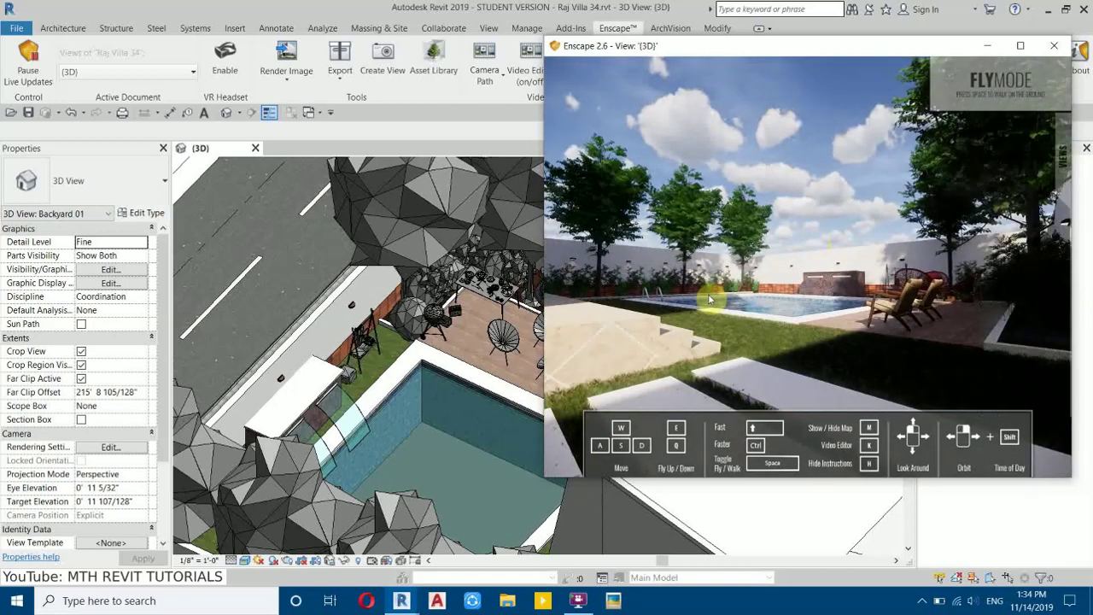
- Fly the Enscape camera over to the patio and examine its marble floor up close
key("w")
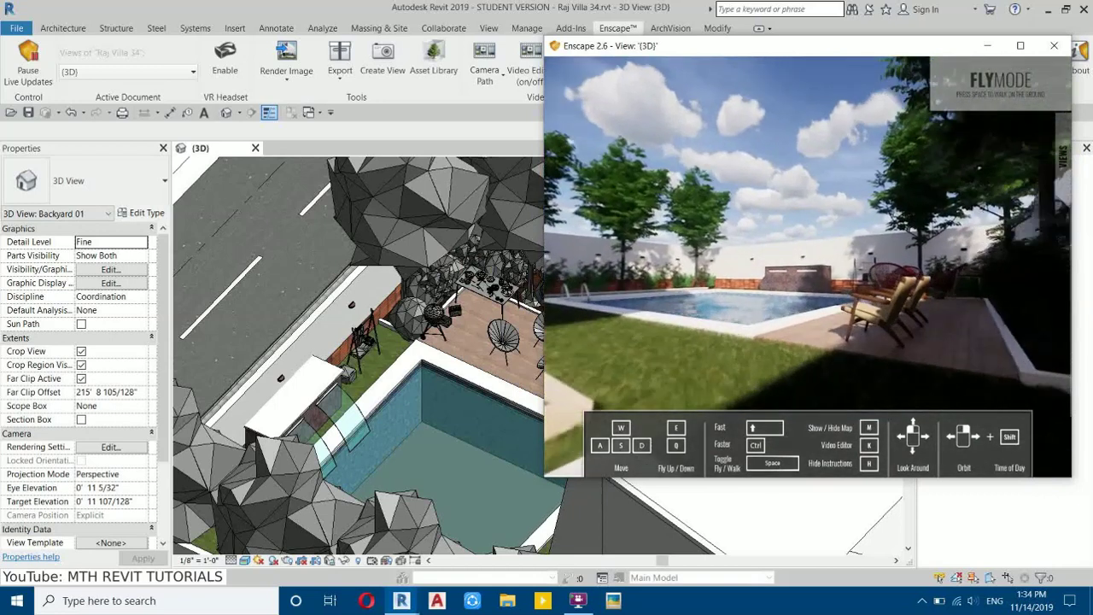
left_click_drag(803, 271, 648, 231)
key("w")
key("w")
left_click_drag(807, 214, 811, 341)
mouse_move(878, 197)
left_mouse_down()
mouse_move(875, 217)
mouse_move(803, 239)
mouse_move(798, 201)
left_mouse_up()
key("w")
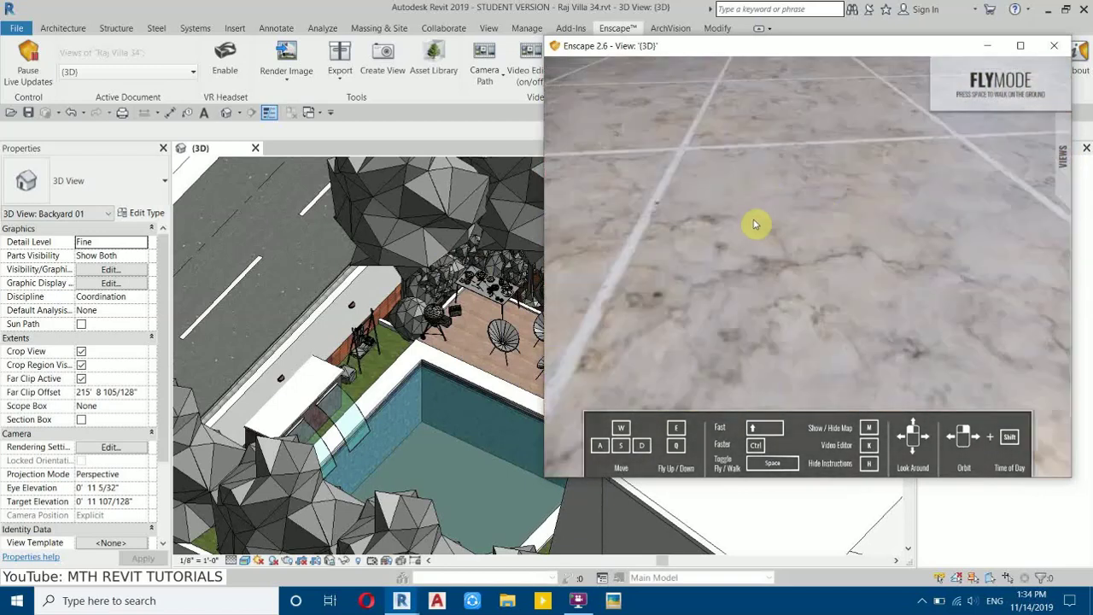
key("s")
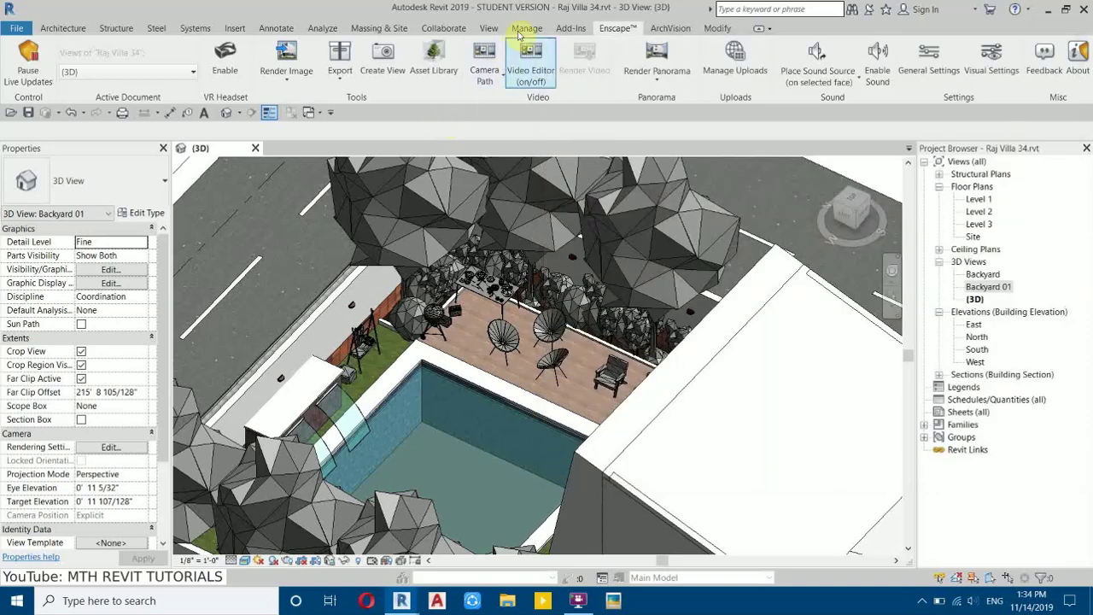
- Set the 001 Marble 2 material's direct reflectivity to 23, oblique reflectivity to 18 and glossiness to 100
left_click(526, 28)
left_click(57, 70)
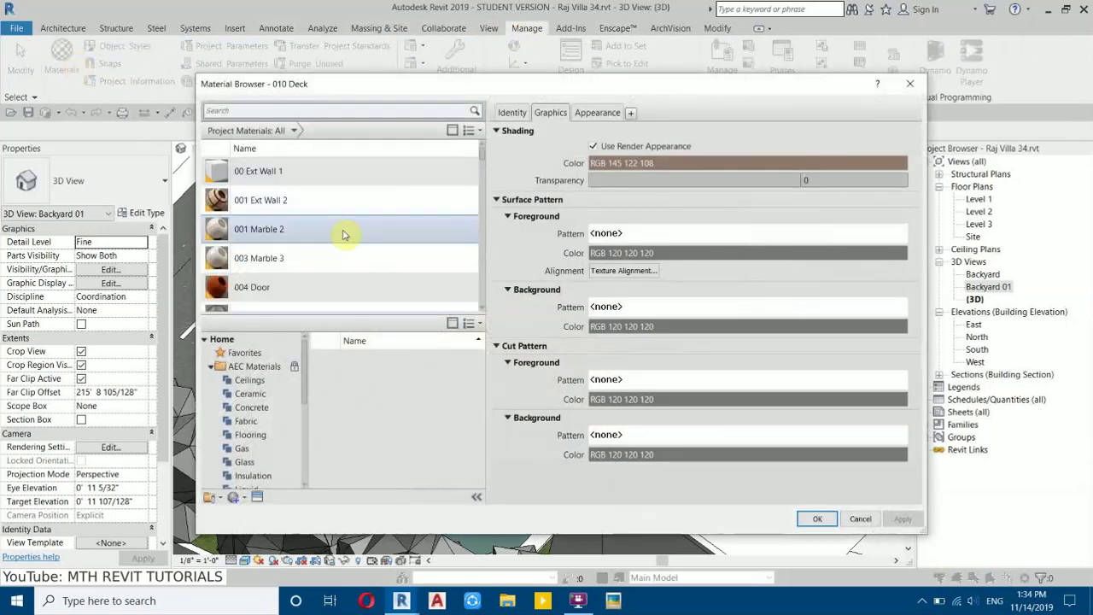
left_click(268, 231)
left_click(601, 112)
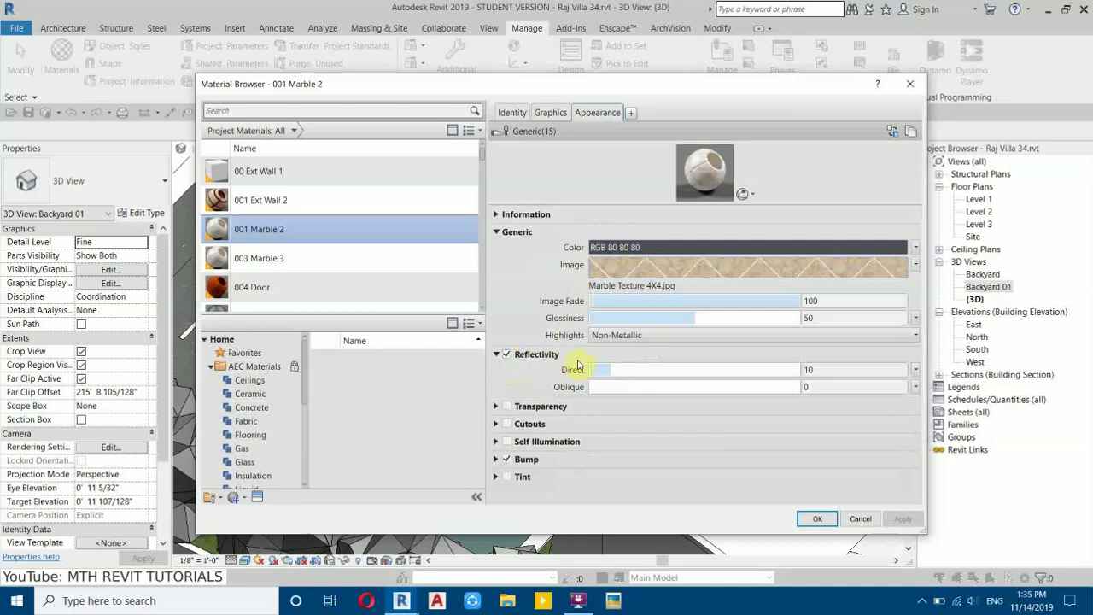
left_click_drag(611, 369, 662, 369)
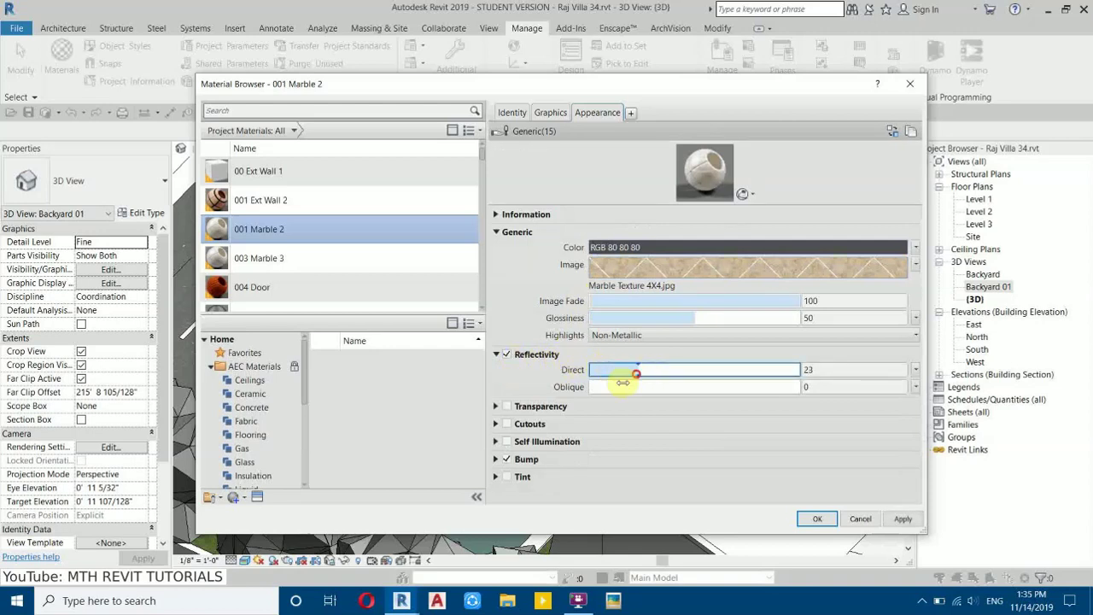
left_click_drag(588, 388, 617, 388)
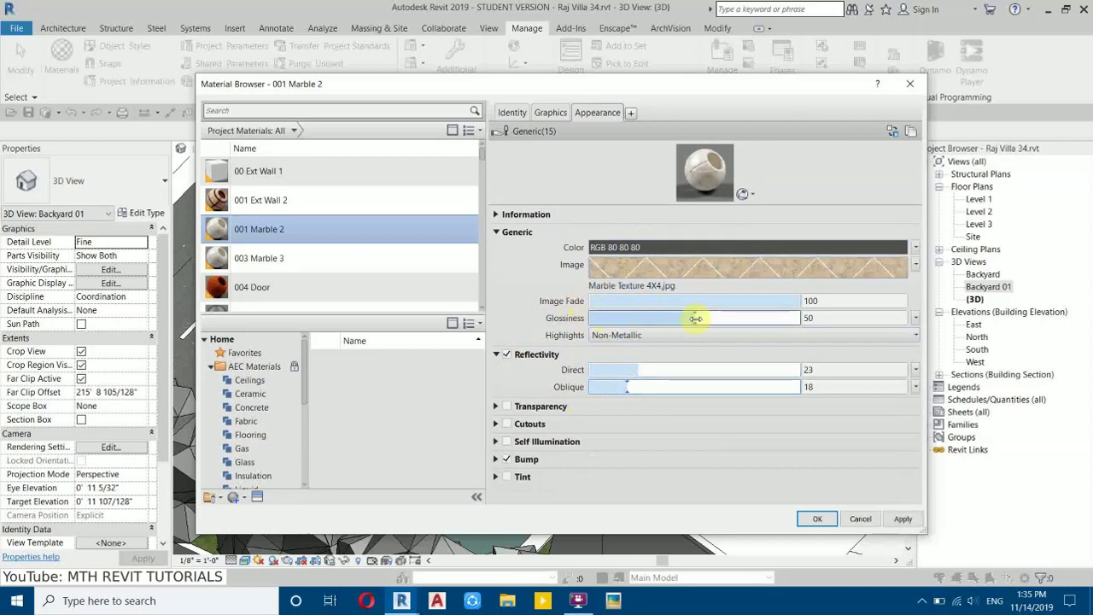
left_click_drag(693, 317, 818, 318)
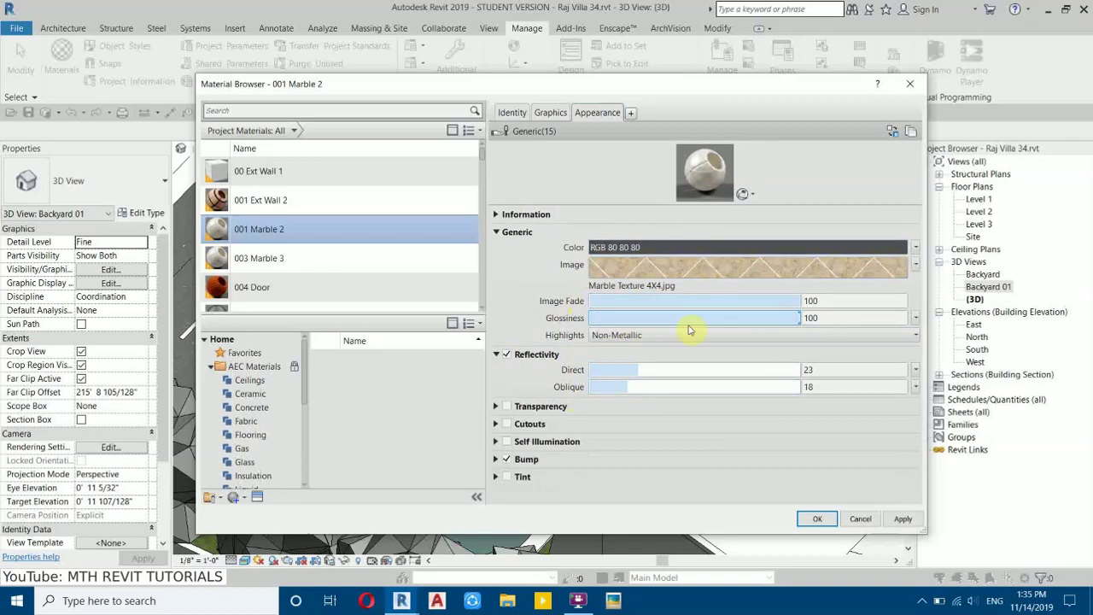
left_click(816, 518)
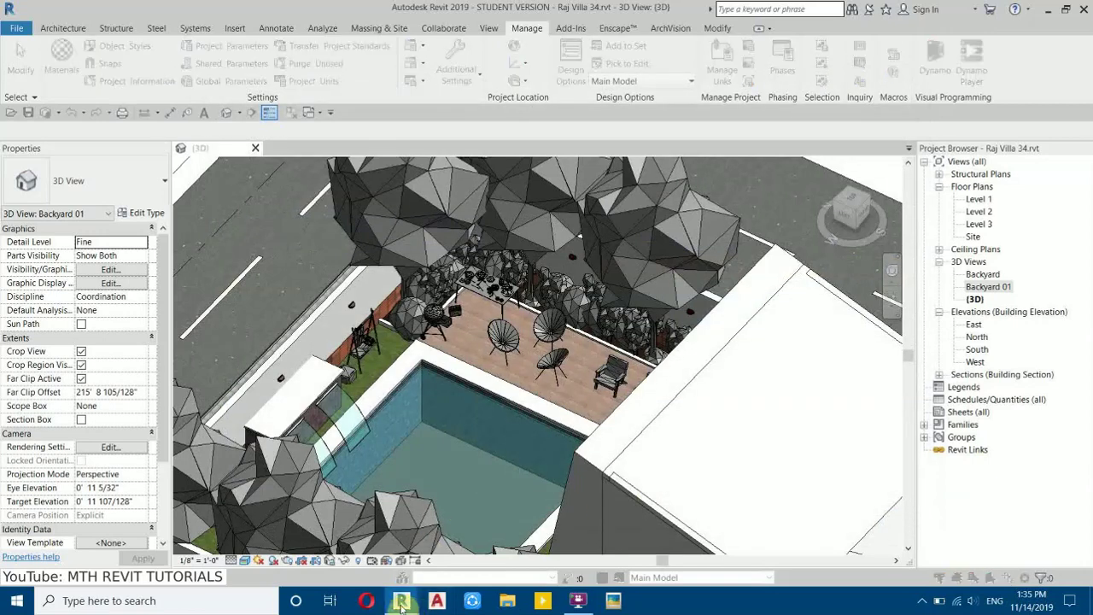
- Switch to the Enscape window and examine the patio's marble floor and the neighboring lawn up close
mouse_move(403, 602)
left_click(468, 564)
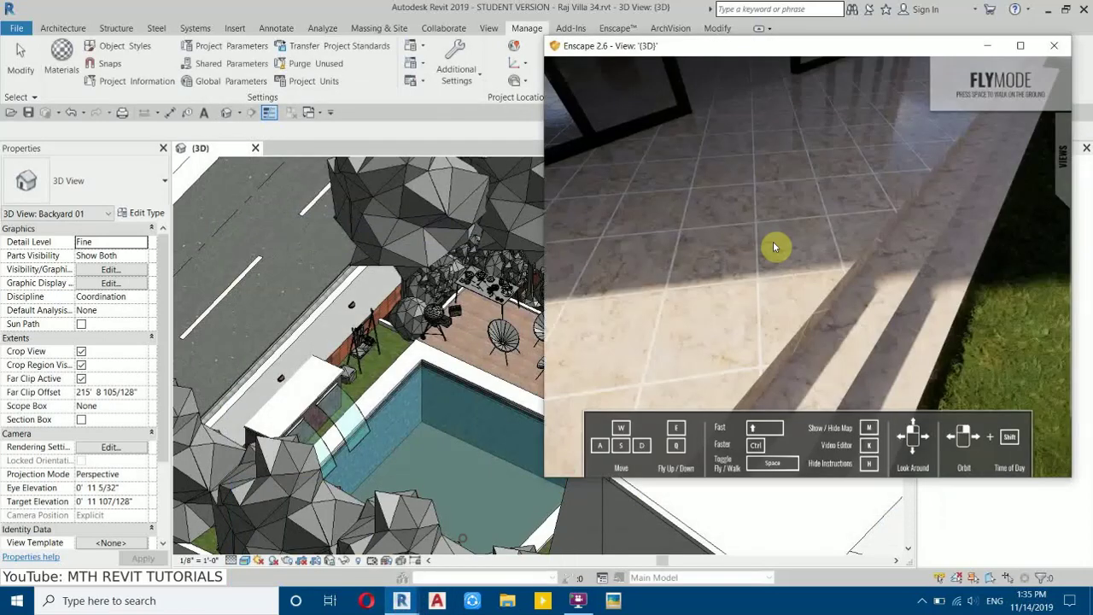
right_click_drag(795, 238, 654, 224)
left_click_drag(777, 271, 845, 149)
left_click_drag(737, 288, 767, 249)
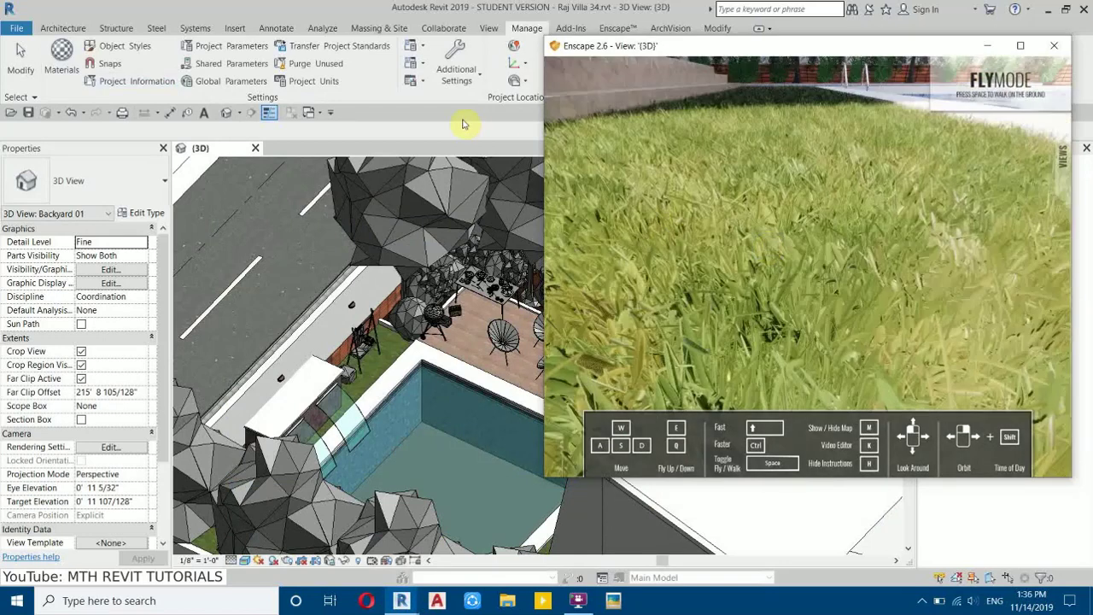
- Look up the 008 Grass material in the project's material list
left_click(58, 65)
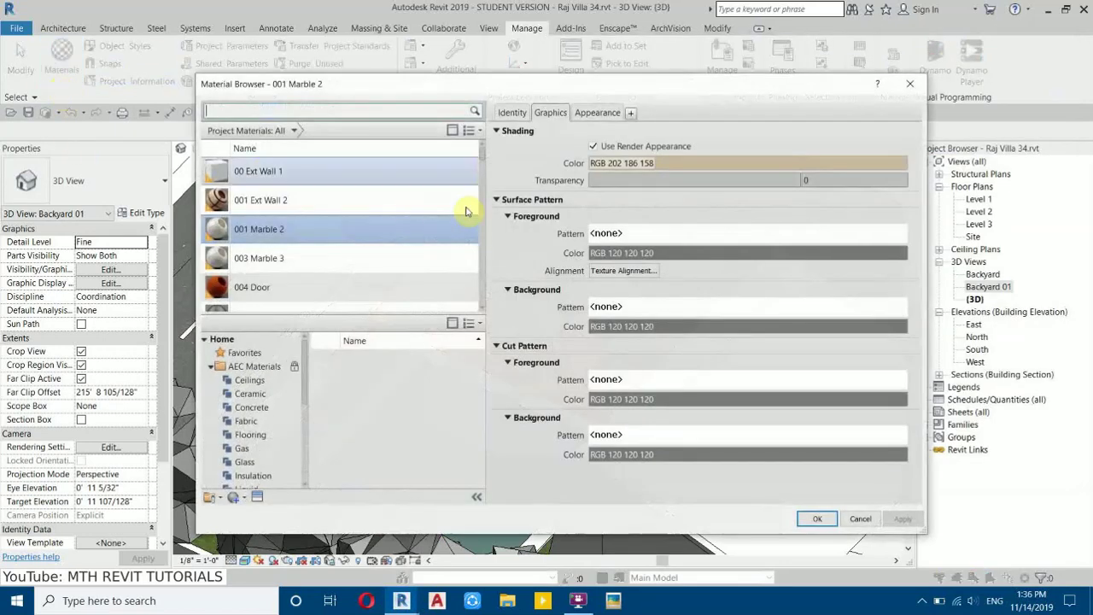
left_click(341, 254)
scroll(297, 253, "down", 5)
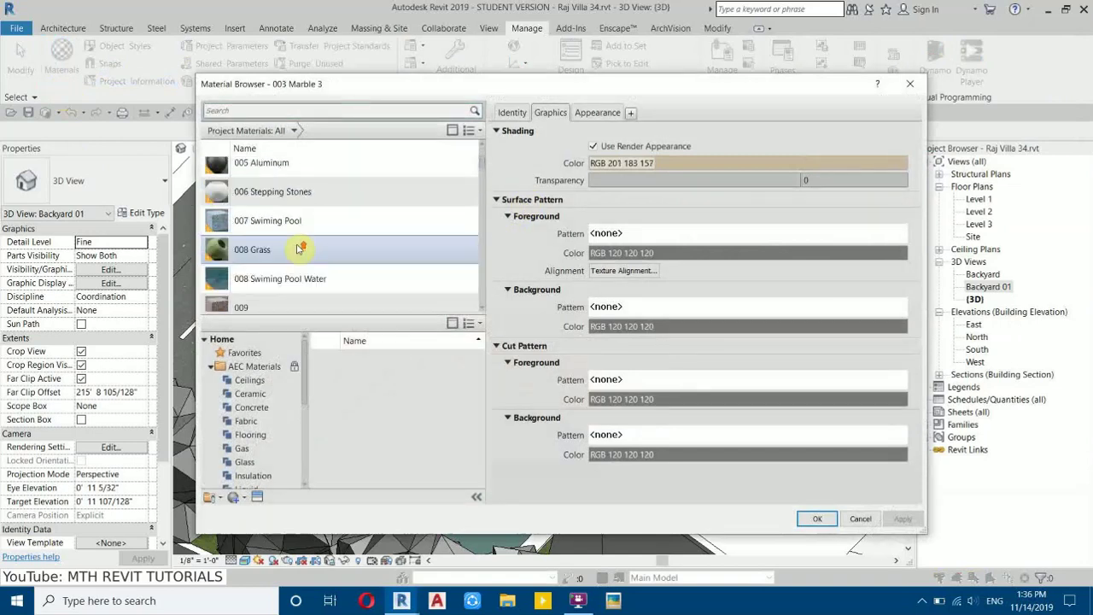
scroll(293, 247, "up", 2)
scroll(282, 244, "up", 1)
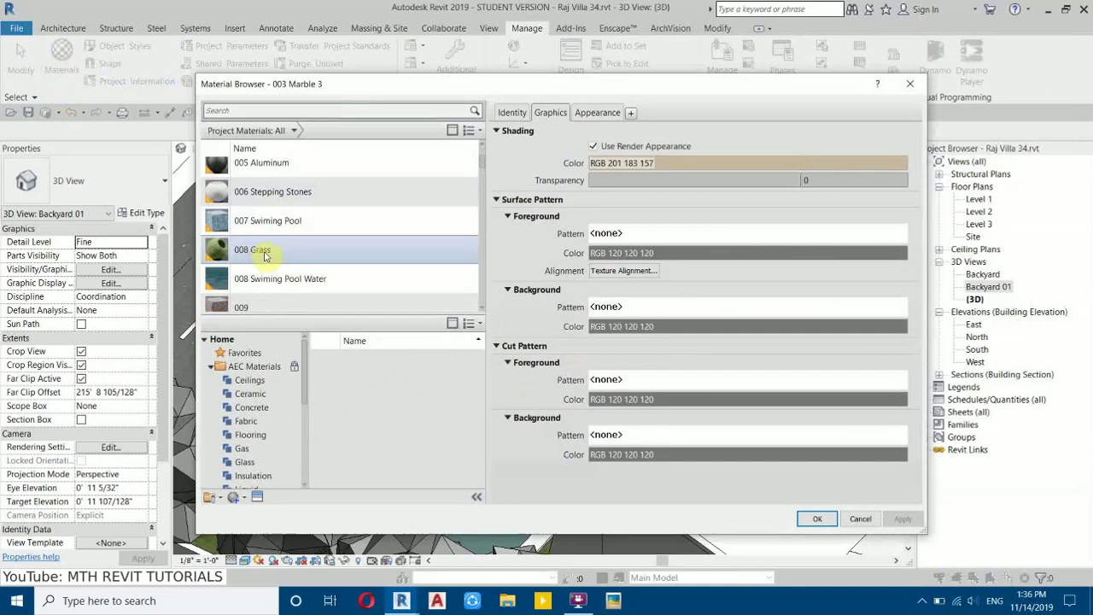
scroll(264, 252, "down", 1)
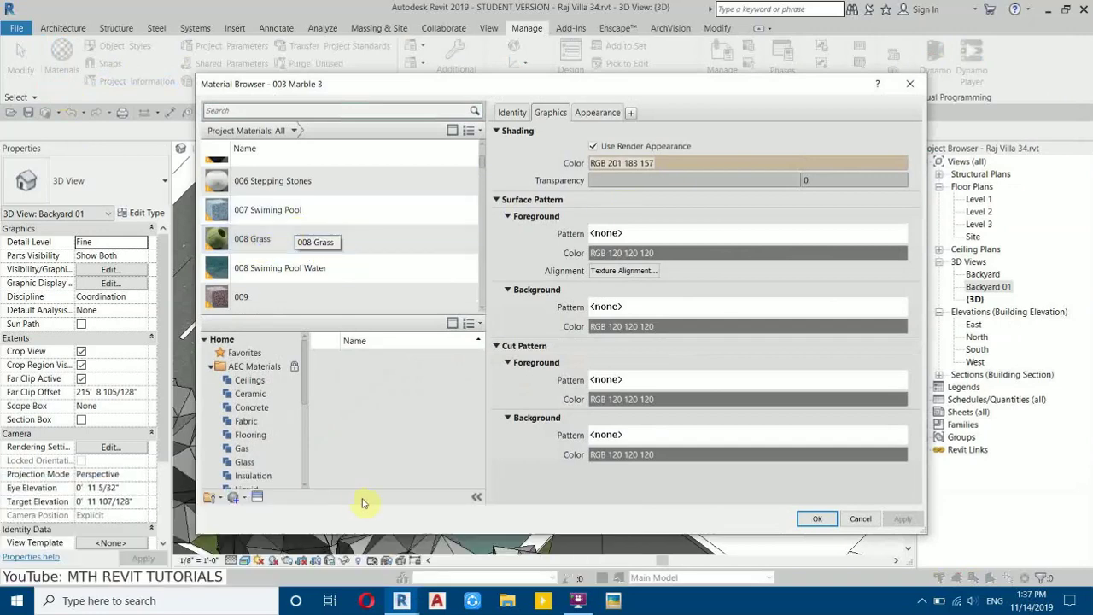
- Switch to the Enscape window and fly the camera over the lawn to examine the swimming pool's water
mouse_move(401, 597)
left_click(448, 531)
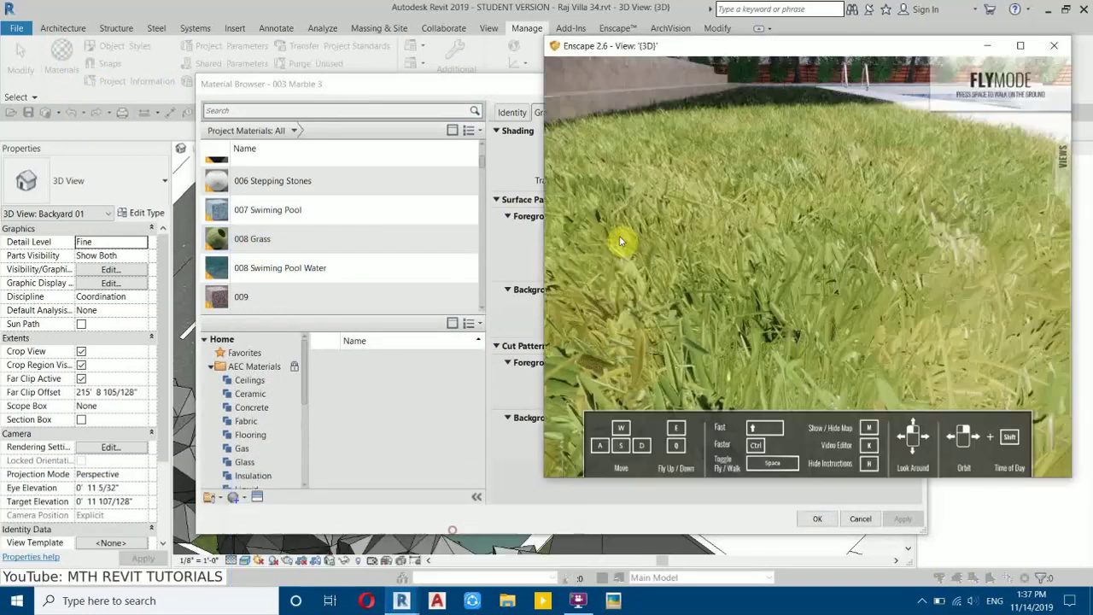
key("w")
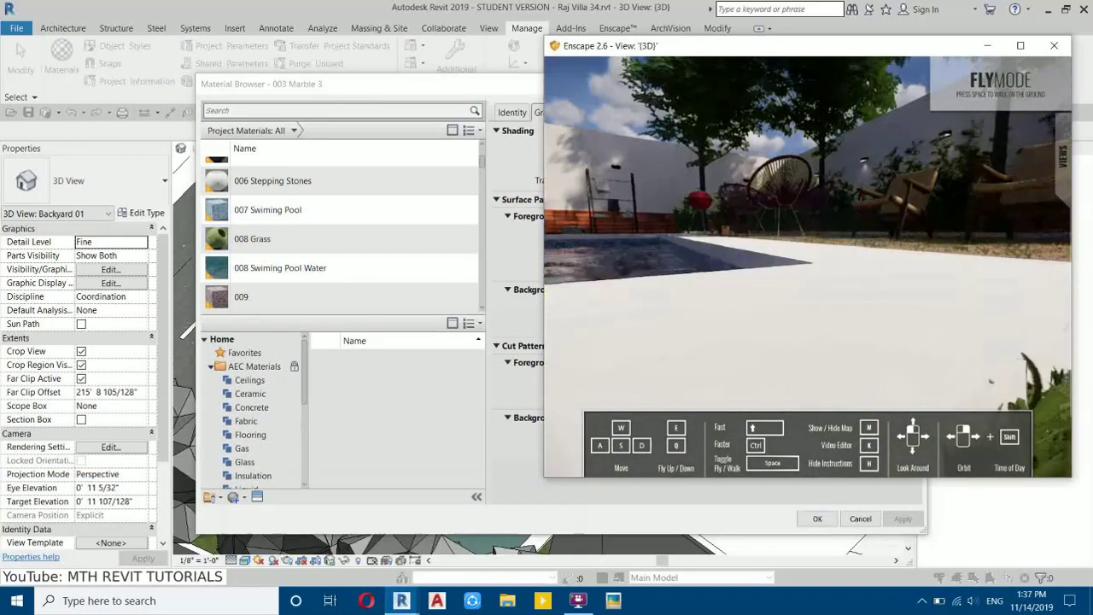
left_click_drag(807, 205, 933, 270)
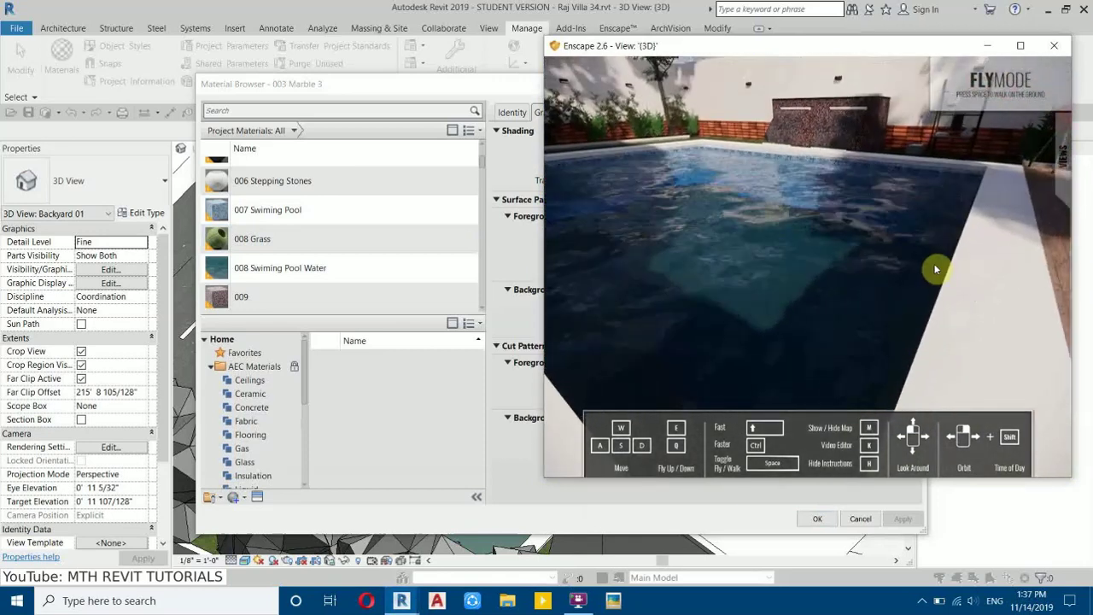
- Find the 008 Swiming Pool Water material in the Material Browser and select it
left_click(338, 272)
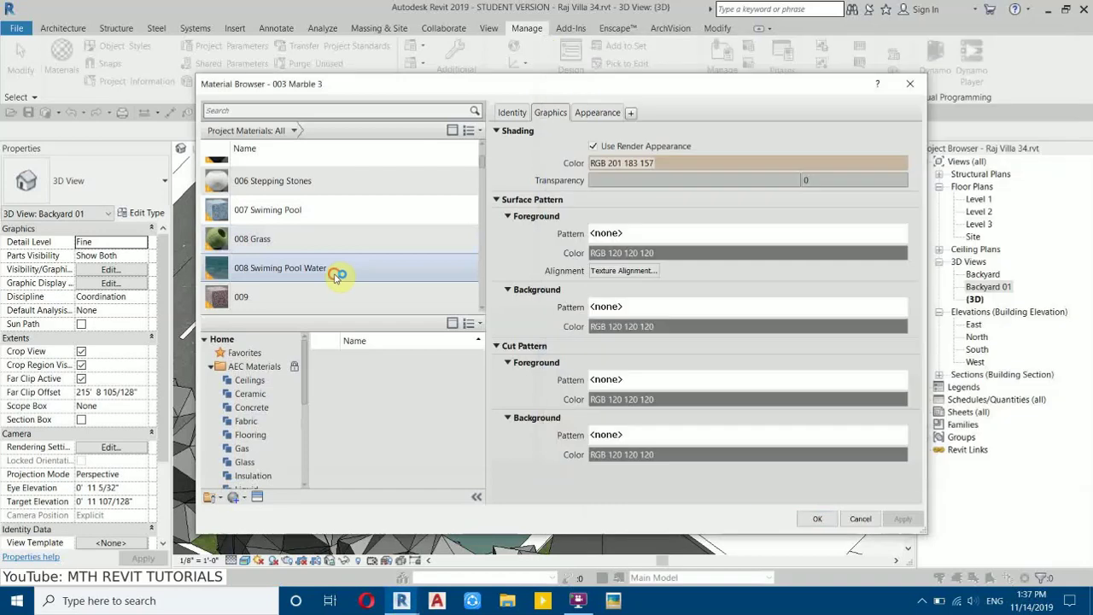
scroll(336, 274, "down", 6)
scroll(302, 258, "down", 4)
scroll(282, 224, "up", 10)
left_click(301, 210)
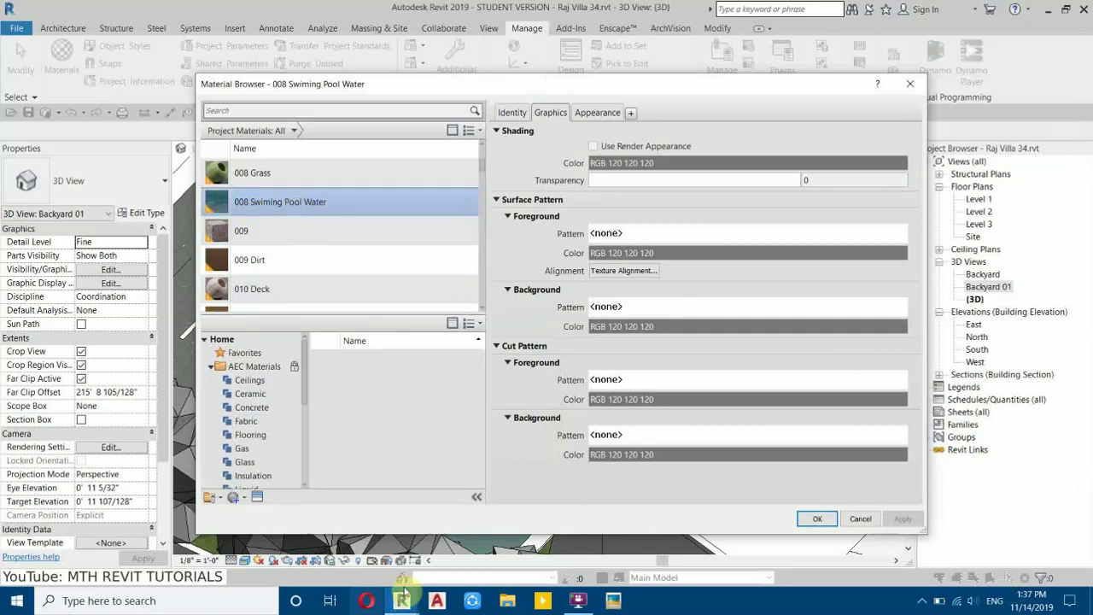
- Switch to the Enscape window and fly the camera from the pool to the wooden deck's planks
mouse_move(402, 600)
left_click(444, 539)
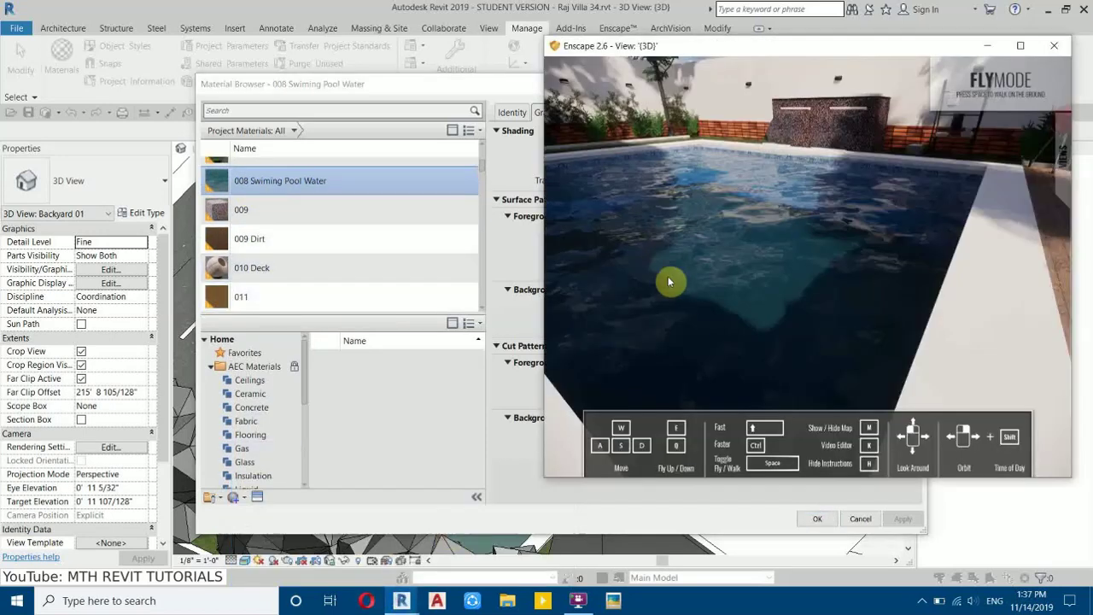
scroll(683, 285, "down", 3)
left_click_drag(657, 282, 834, 264)
key("w")
scroll(834, 264, "up", 3)
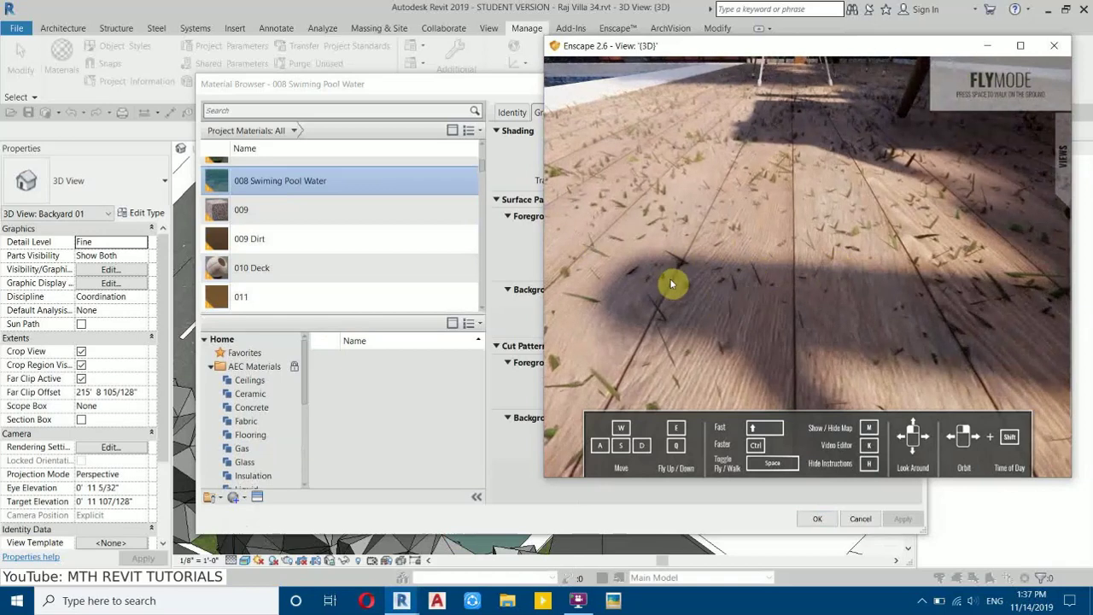
- Set the 010 Deck material's glossiness to 85 and apply the change
left_click(354, 370)
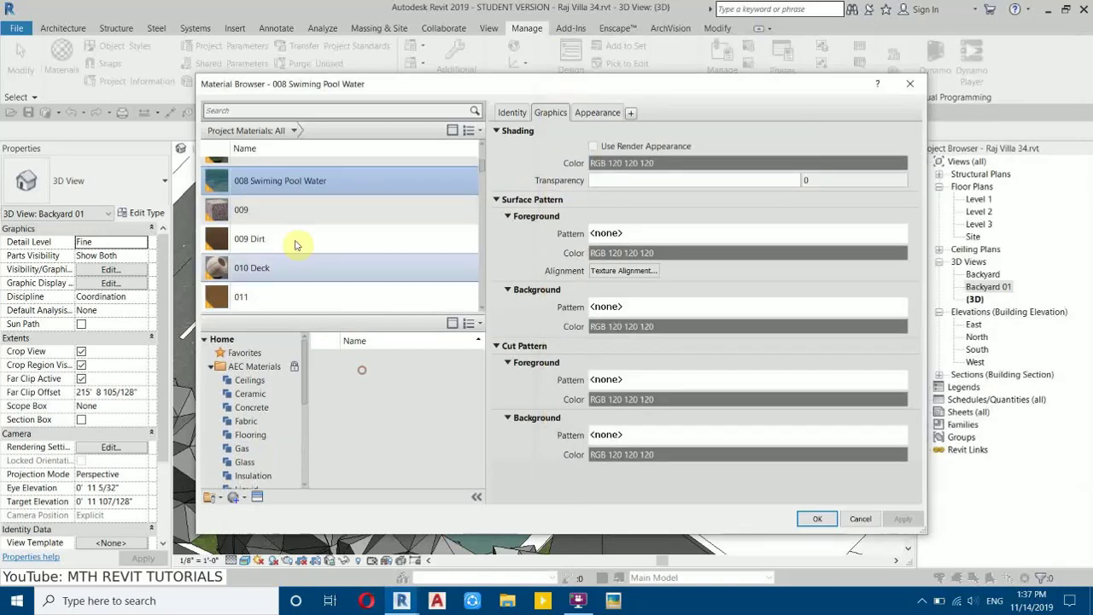
scroll(324, 239, "up", 5)
left_click(297, 224)
scroll(291, 231, "down", 3)
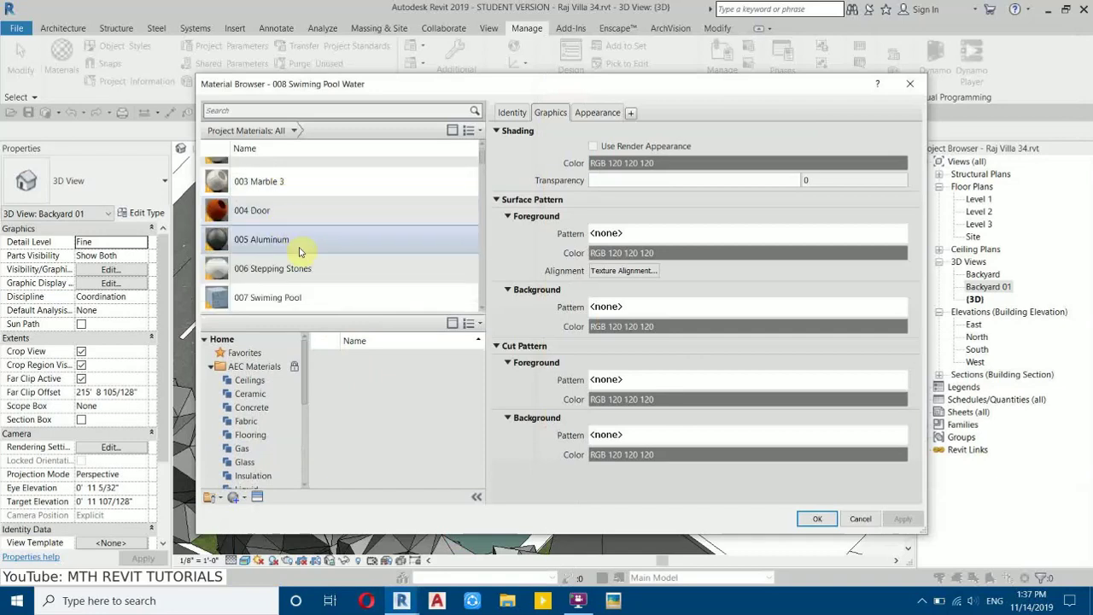
scroll(286, 196, "up", 3)
scroll(291, 209, "down", 4)
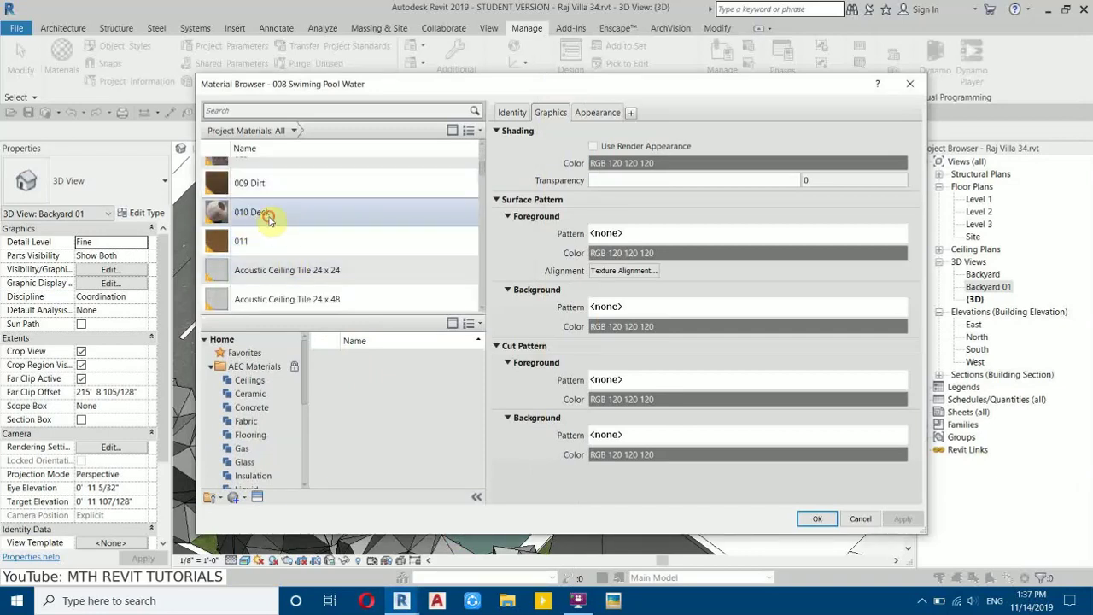
left_click(268, 216)
left_click(595, 114)
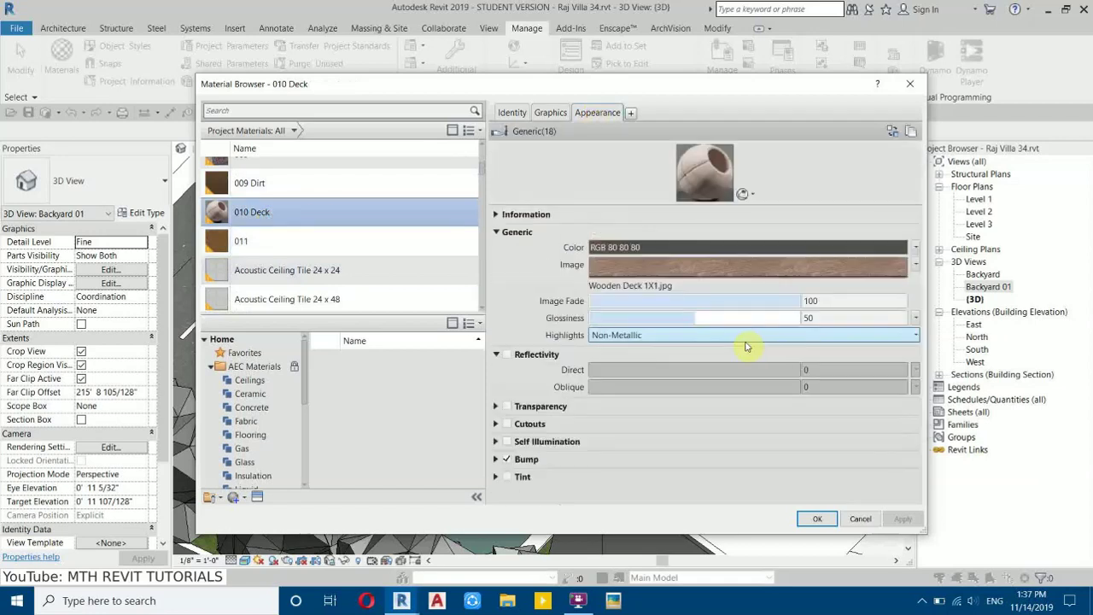
left_click_drag(692, 316, 706, 315)
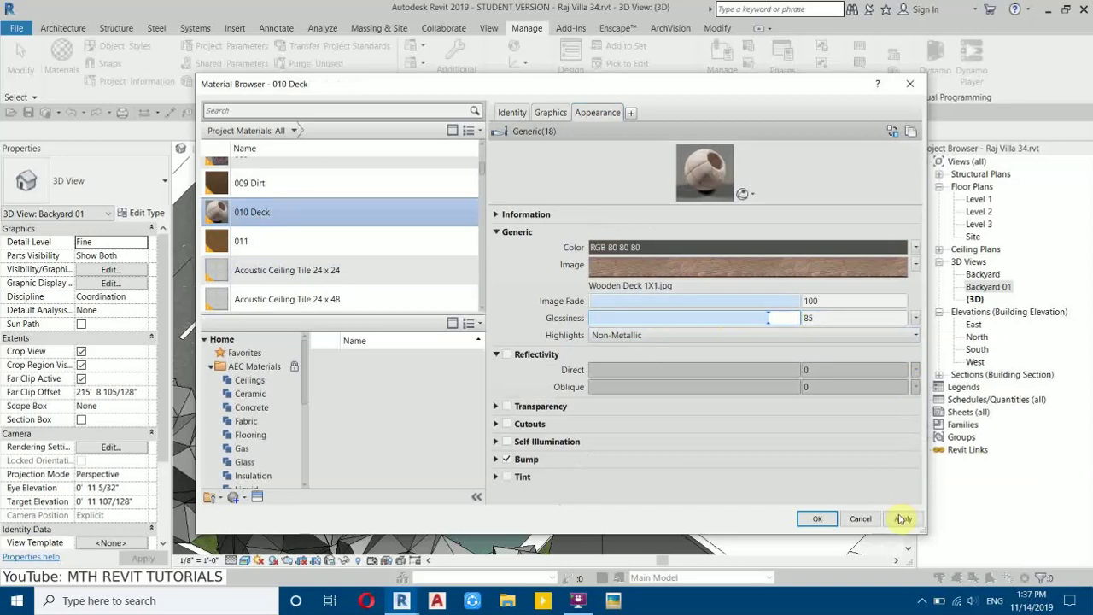
left_click(817, 519)
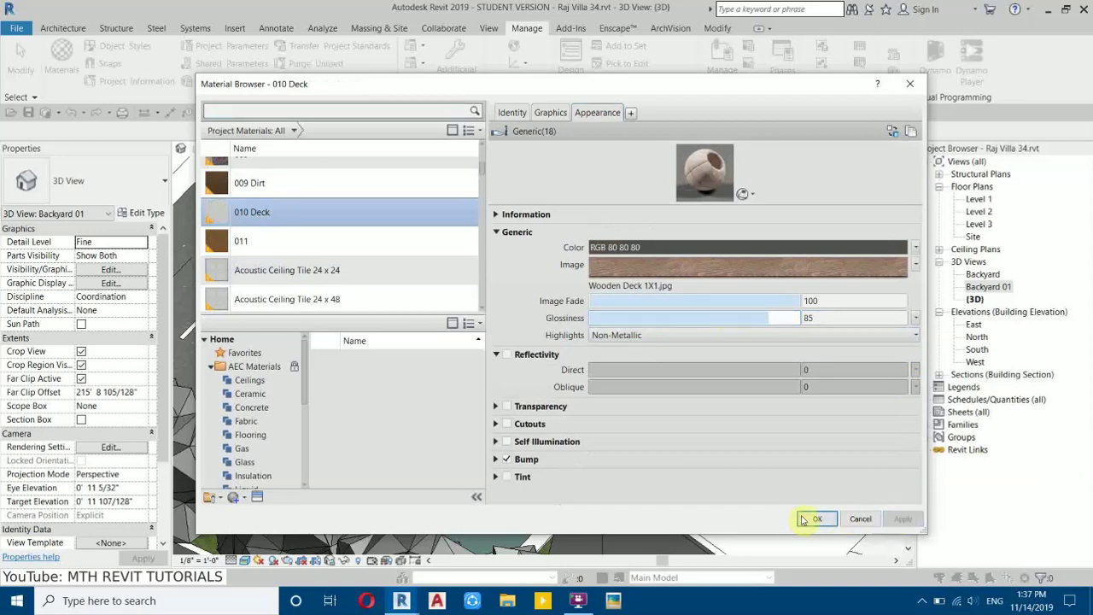
- Switch to the Enscape window and examine the glossier wooden deck beside the pool from above
left_click(400, 600)
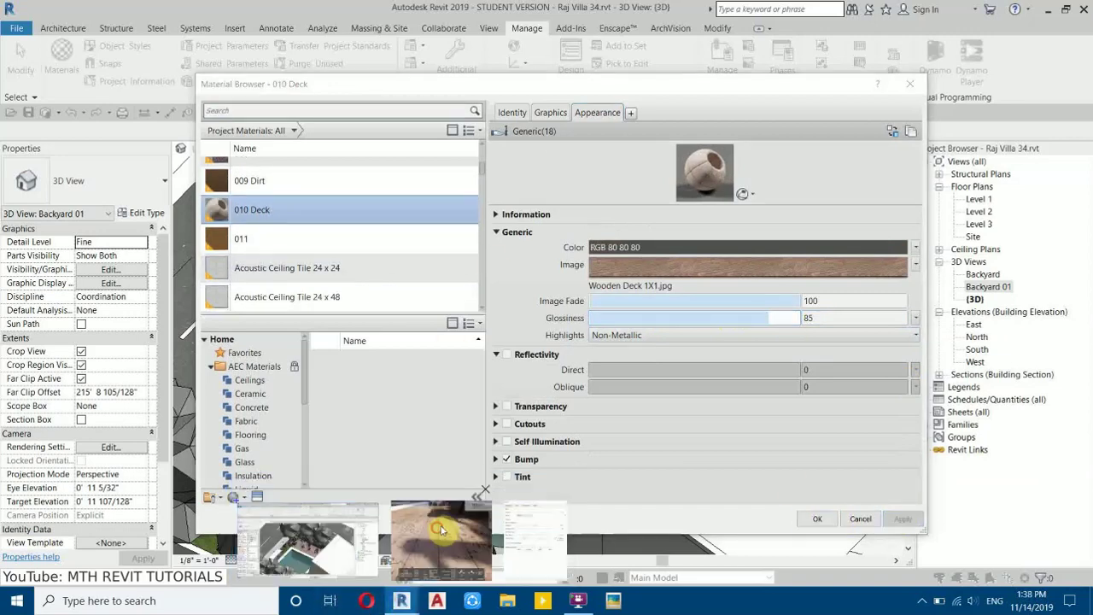
left_click(438, 531)
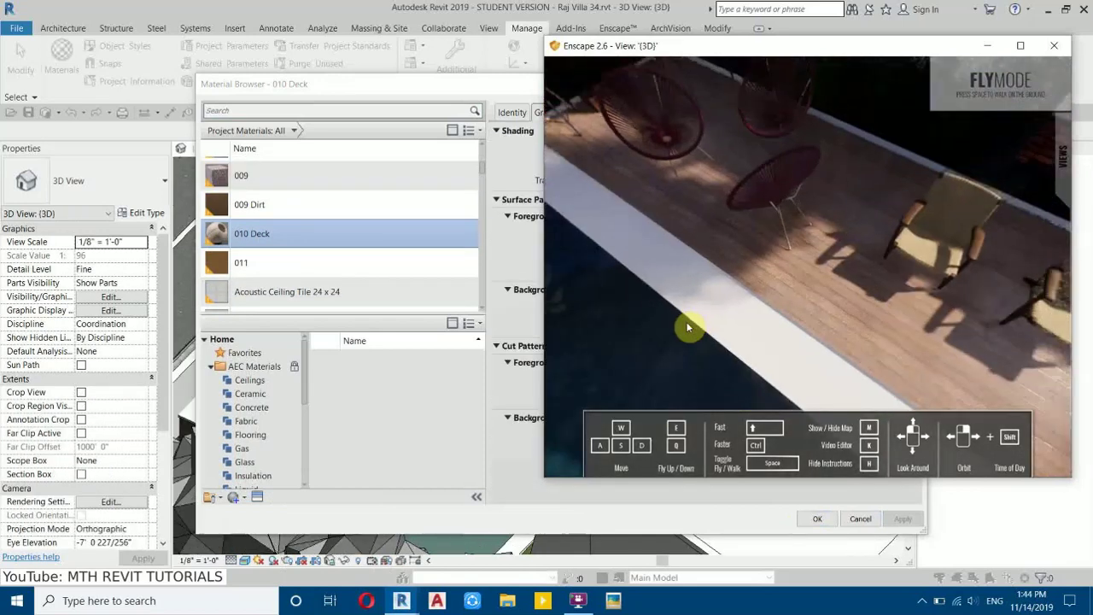
left_click_drag(741, 288, 691, 390)
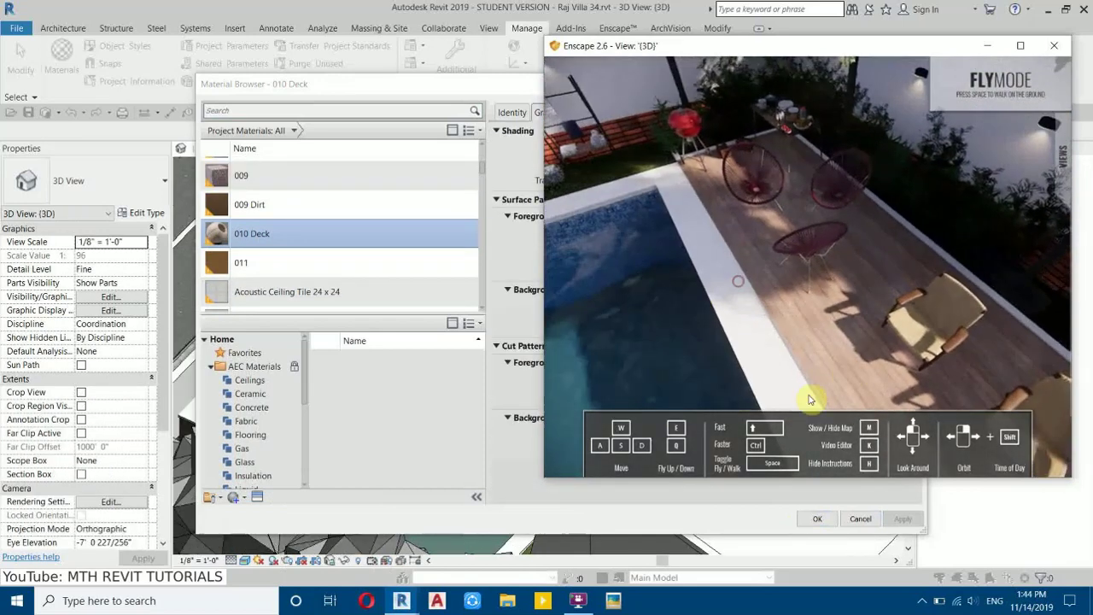
- Close the Material Browser and open the Site floor plan around the pool area
left_click(432, 378)
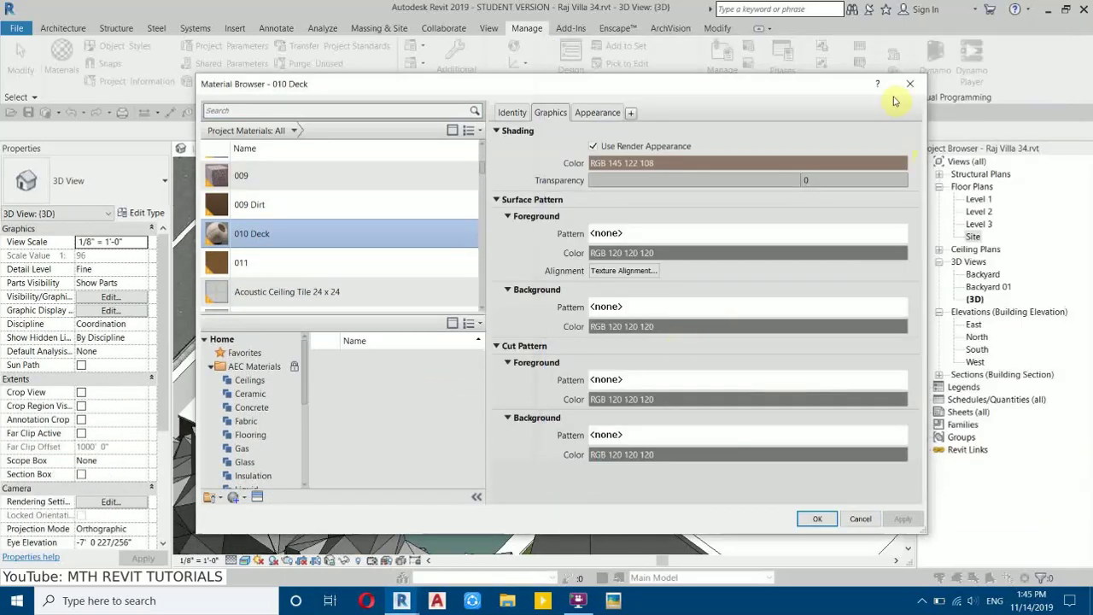
left_click(909, 85)
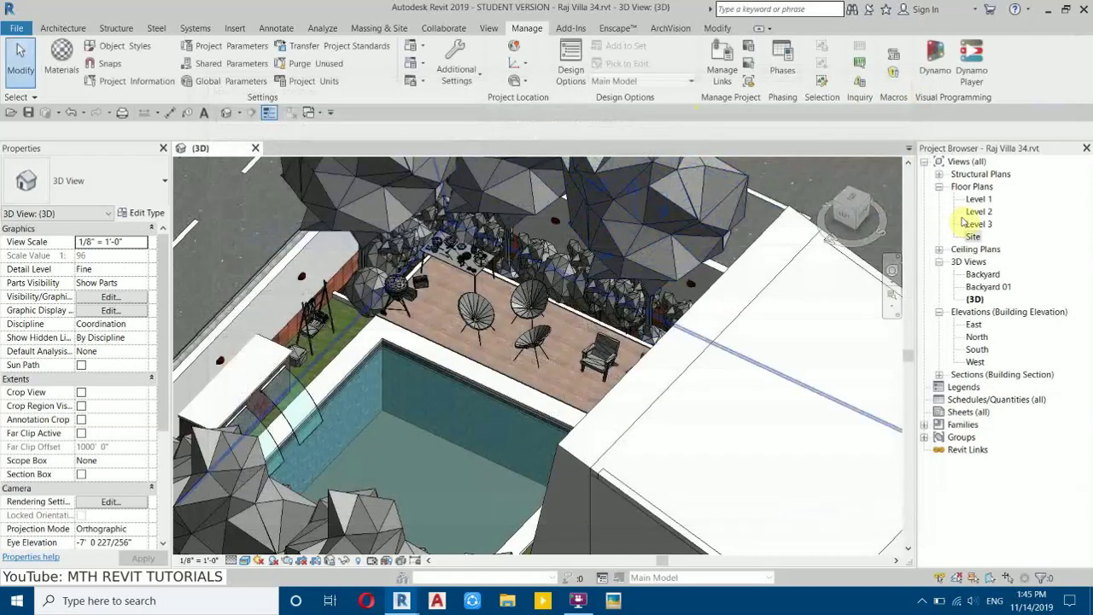
double_click(973, 235)
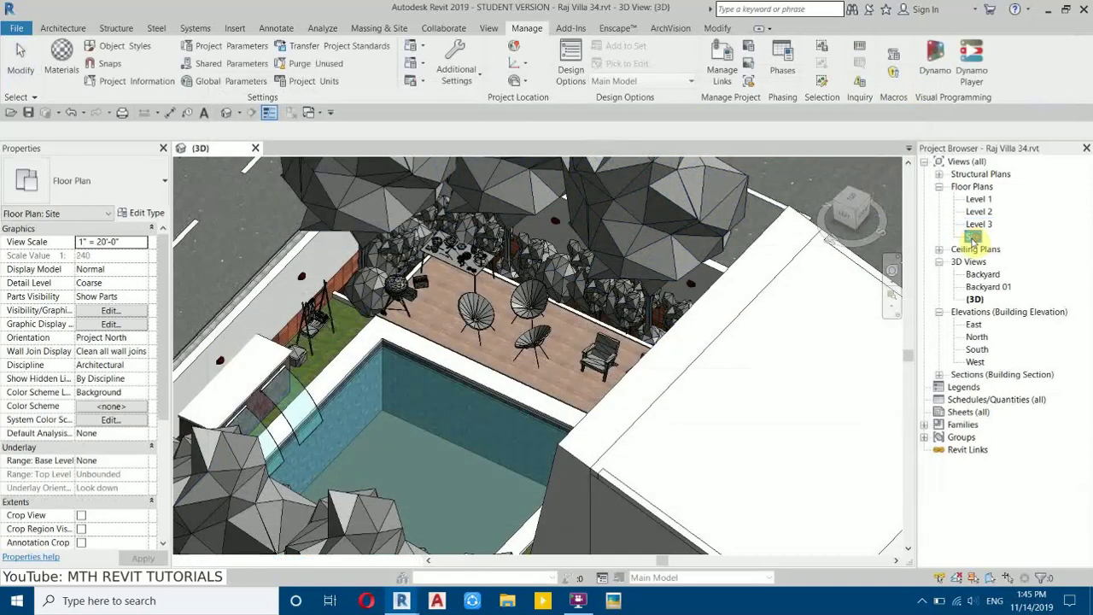
scroll(549, 275, "up", 5)
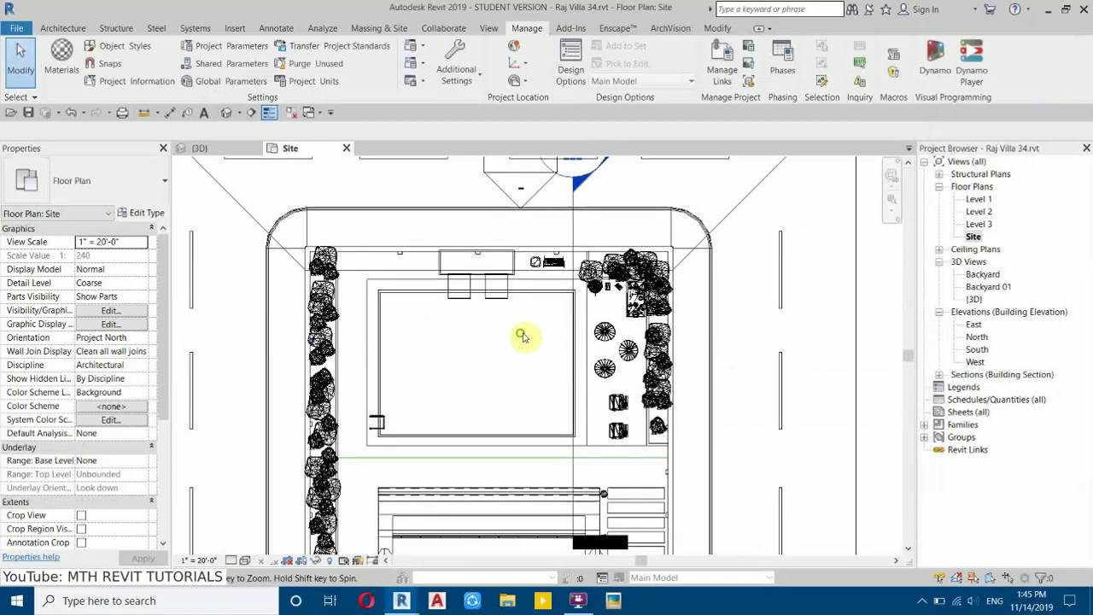
- Place the Fallen Leaves vegetation asset from the Enscape Asset Library on the deck around the two accent chairs
left_click(622, 29)
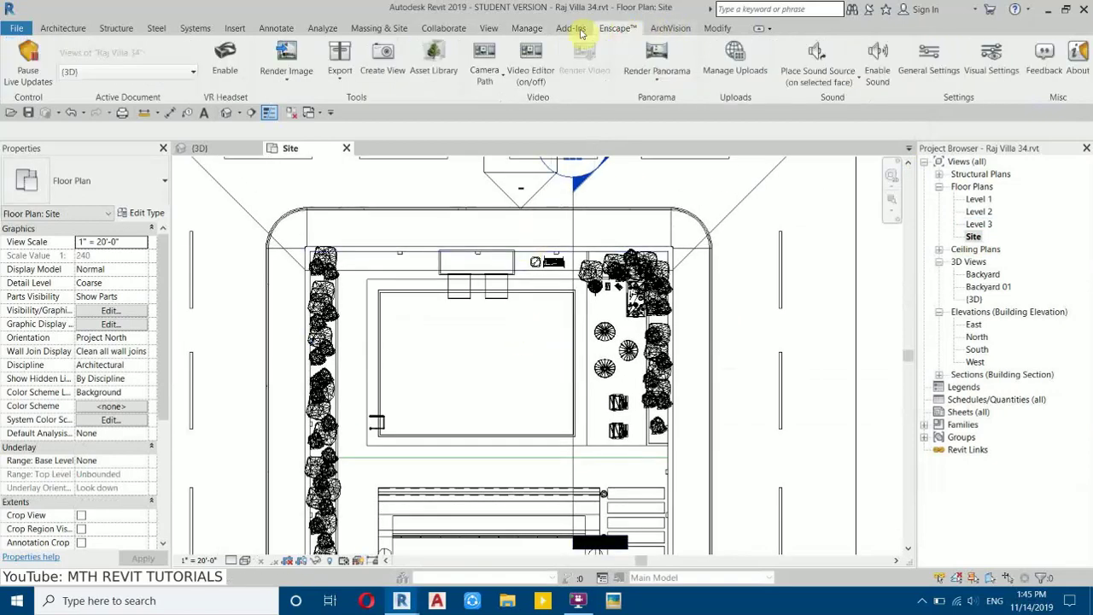
left_click(434, 69)
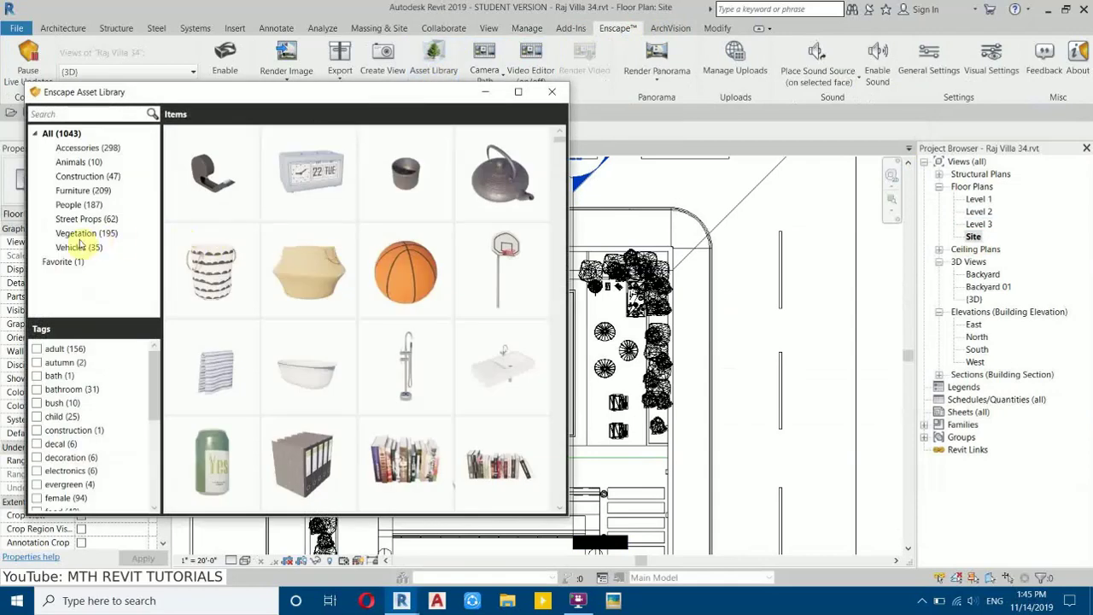
left_click(82, 235)
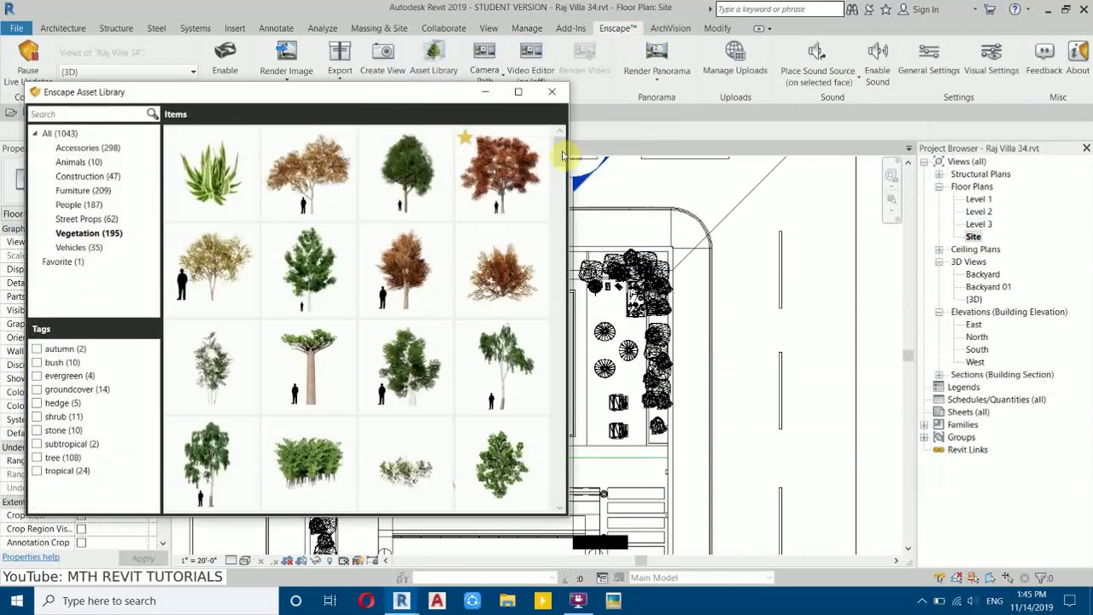
left_click_drag(562, 159, 564, 220)
scroll(449, 244, "up", 4)
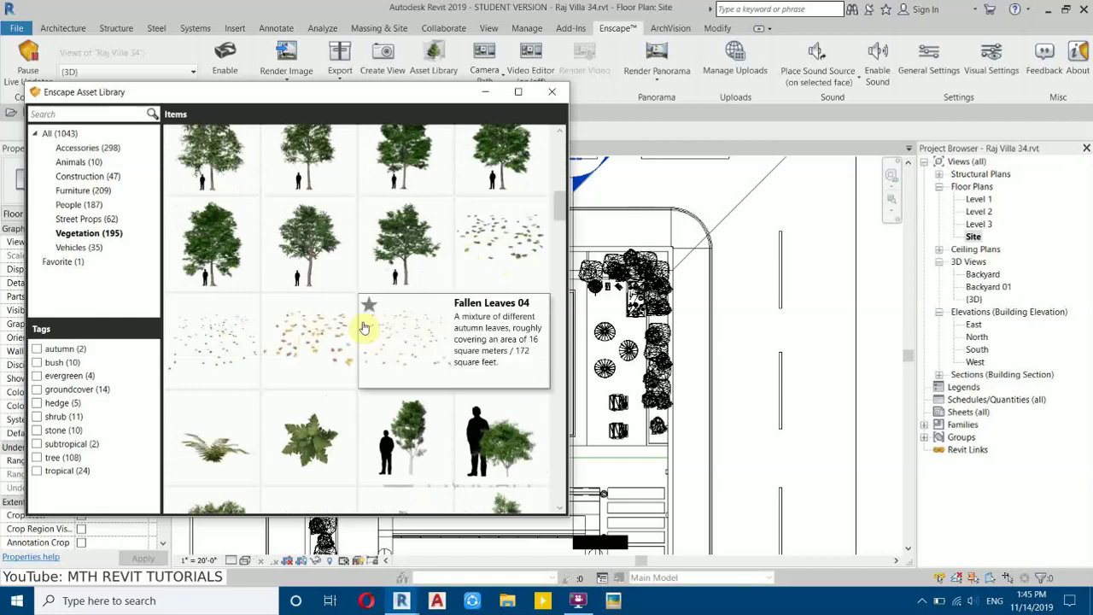
left_click(487, 245)
scroll(649, 432, "up", 4)
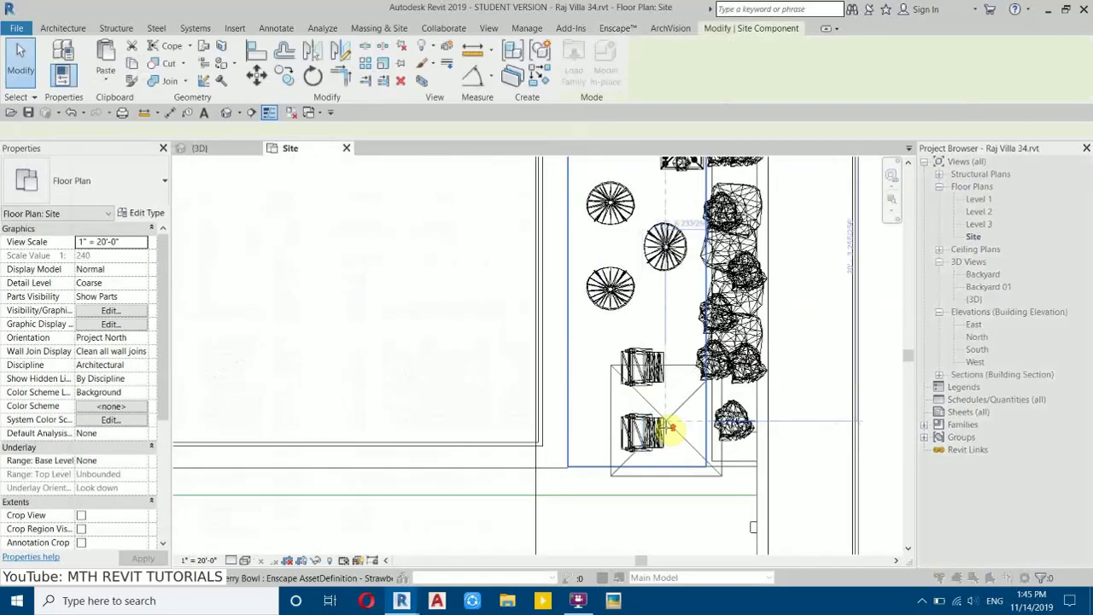
scroll(671, 431, "up", 3)
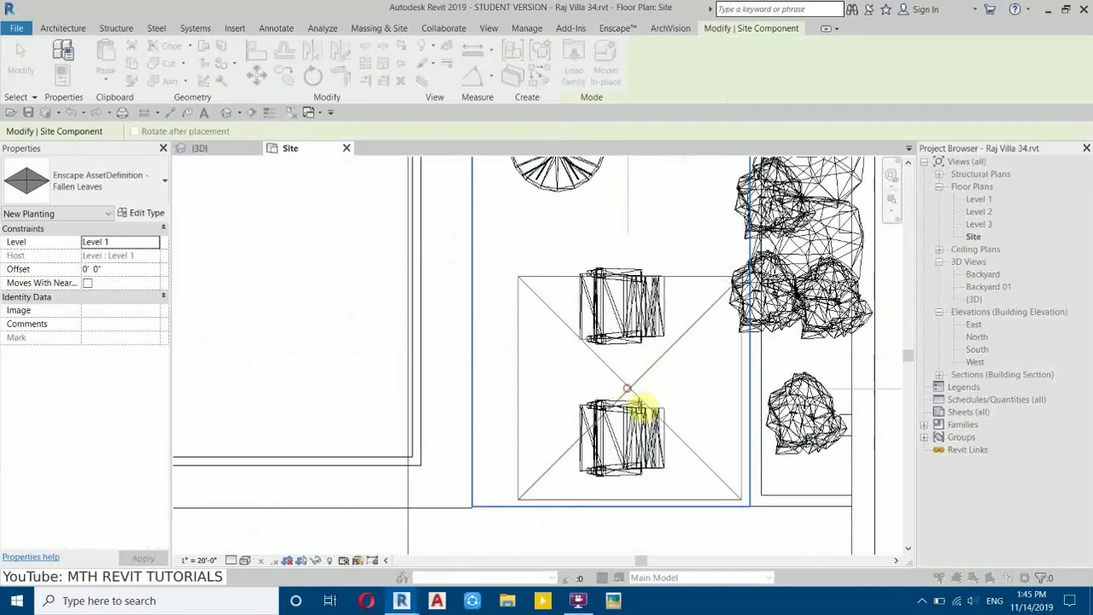
- Place two more Fallen Leaves assets one below the other inside the pool along its deck-side edge and close the Asset Library
scroll(644, 417, "down", 4)
middle_click_drag(536, 307, 570, 382)
scroll(528, 321, "up", 3)
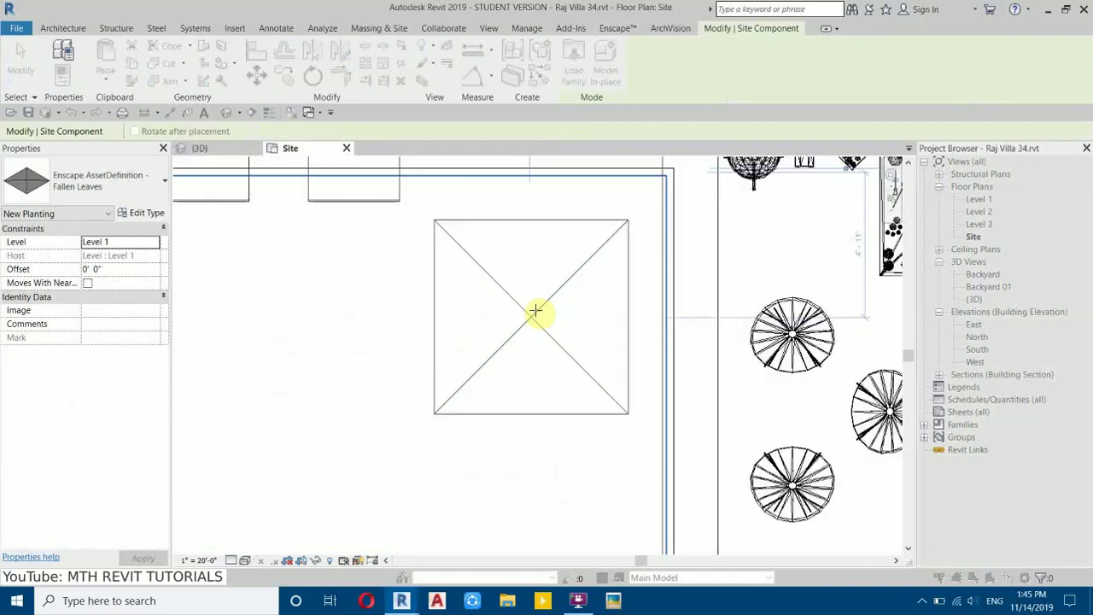
left_click(559, 281)
middle_click_drag(551, 381, 532, 187)
left_click(532, 380)
right_click(441, 326)
left_click(461, 335)
left_click(433, 60)
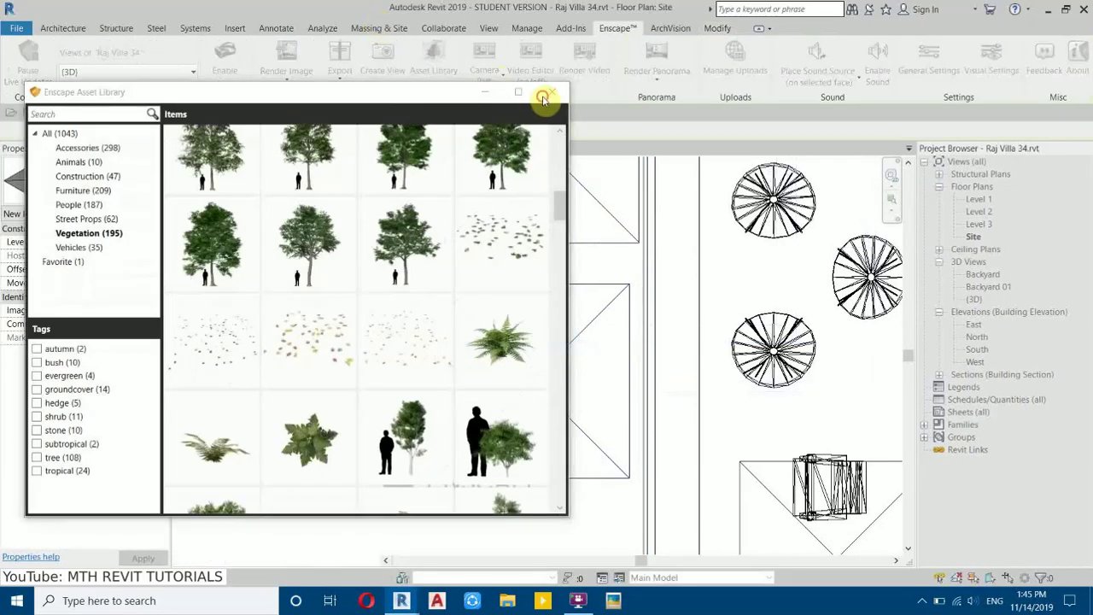
left_click(544, 98)
- Align the deck-side edge of the lower Fallen Leaves square with the pool's inner edge line
left_click(717, 29)
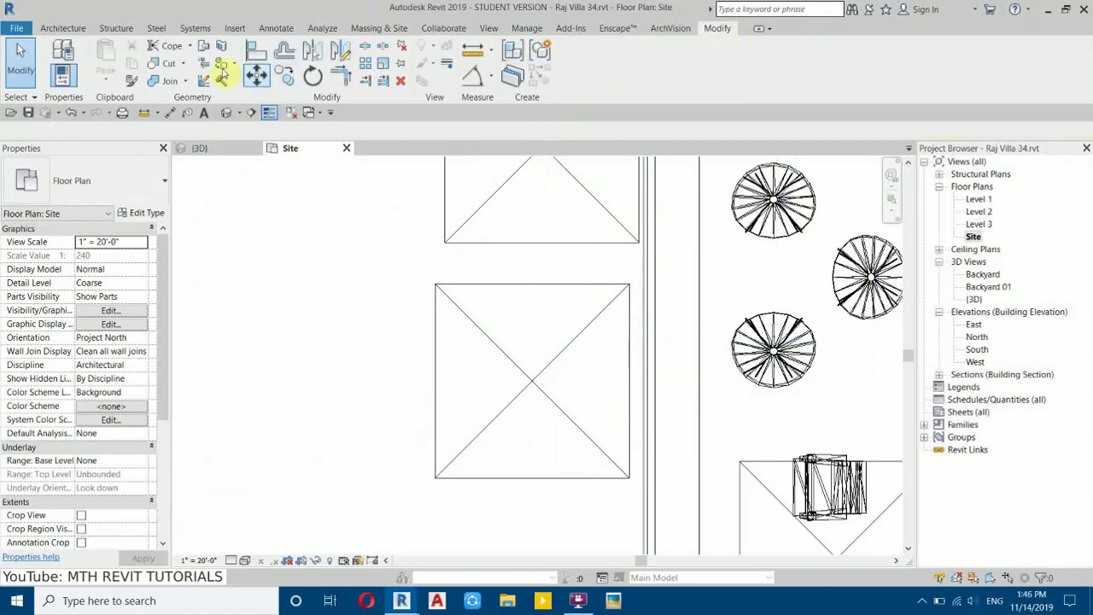
left_click(246, 57)
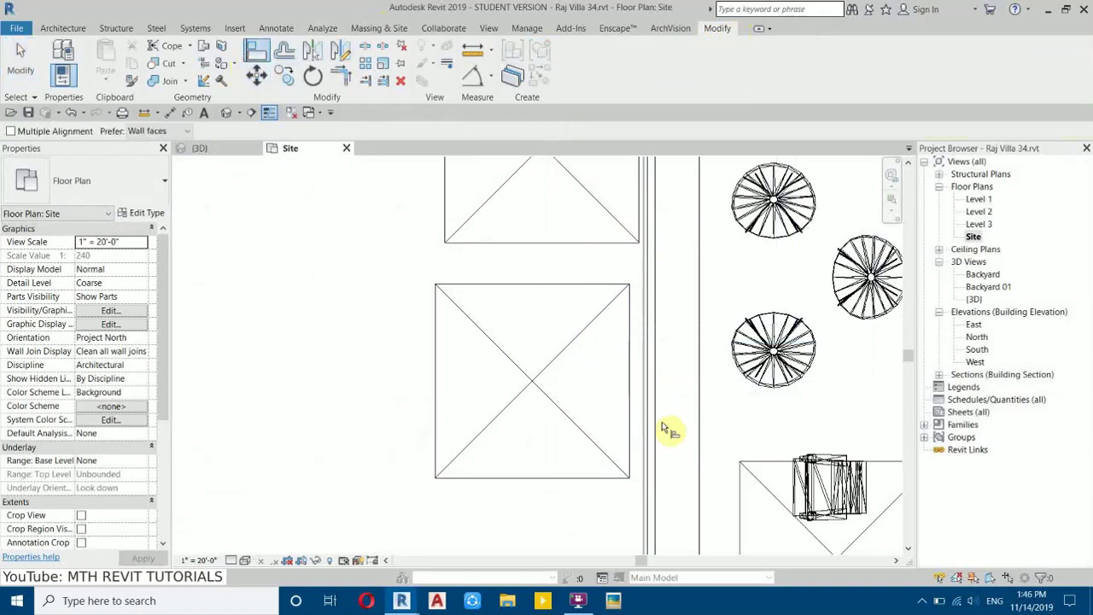
scroll(651, 384, "up", 3)
left_click(649, 370)
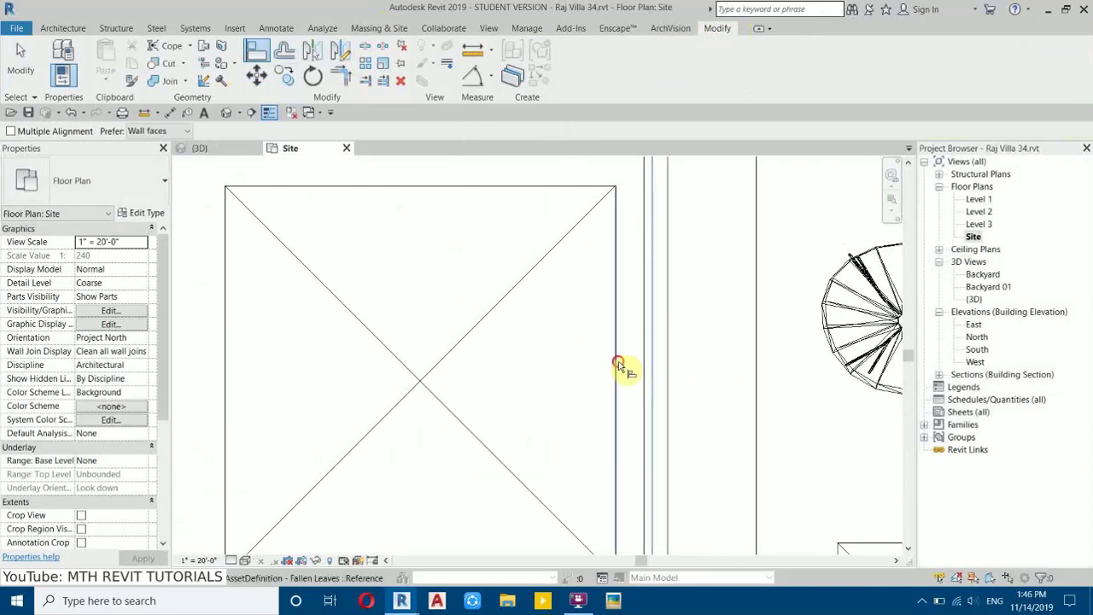
scroll(623, 341, "down", 3)
scroll(627, 256, "up", 4)
- Align the upper Fallen Leaves square's top and deck-side edges with the inner edge lines at the pool's corner
scroll(674, 273, "down", 3)
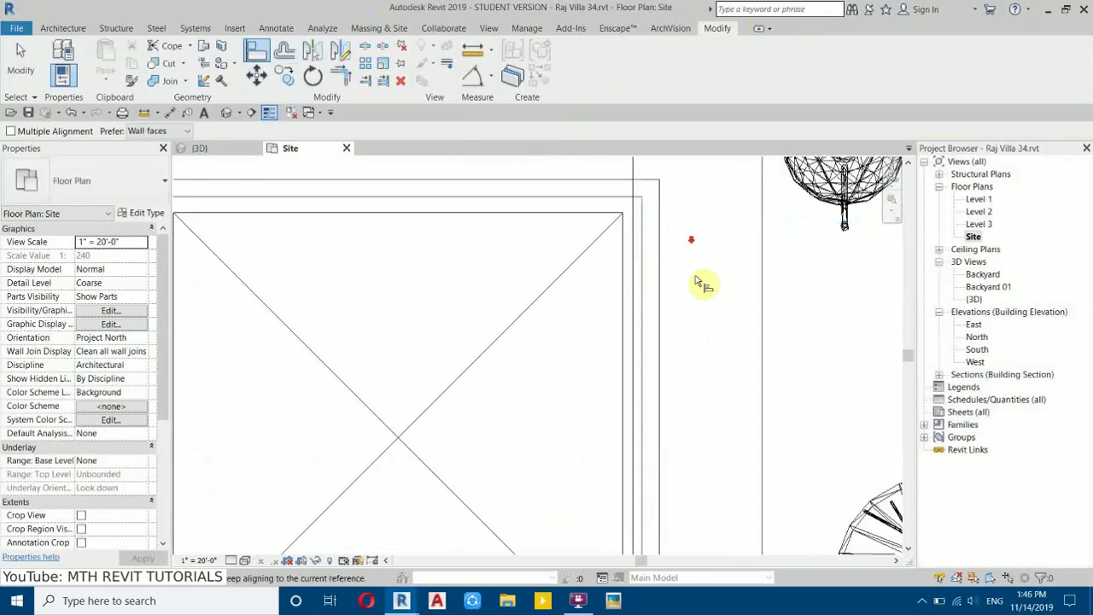
scroll(654, 254, "up", 4)
left_click(633, 224)
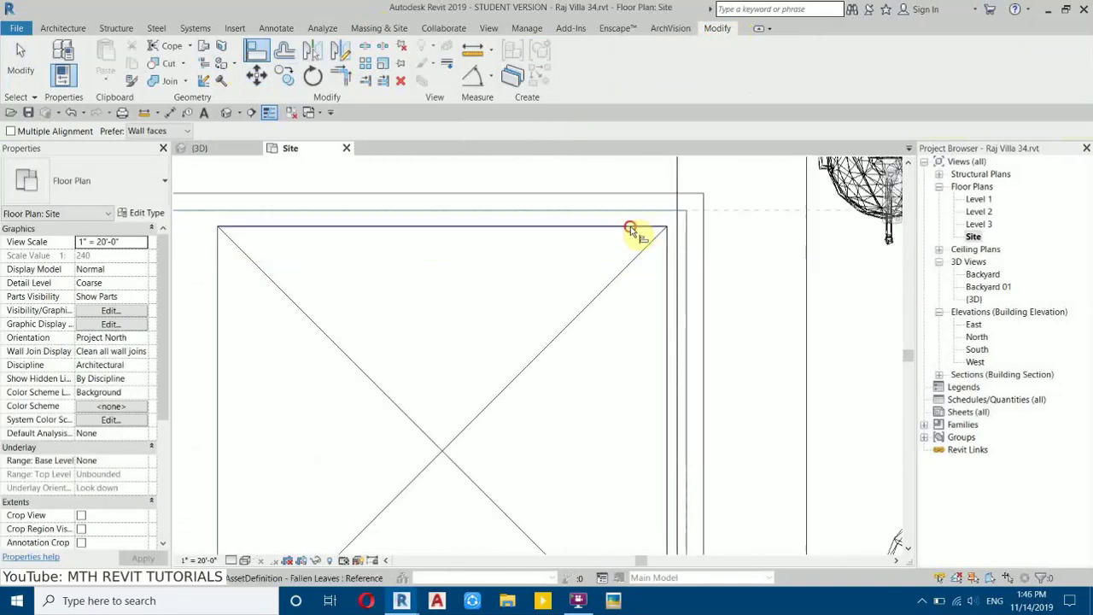
left_click(684, 233)
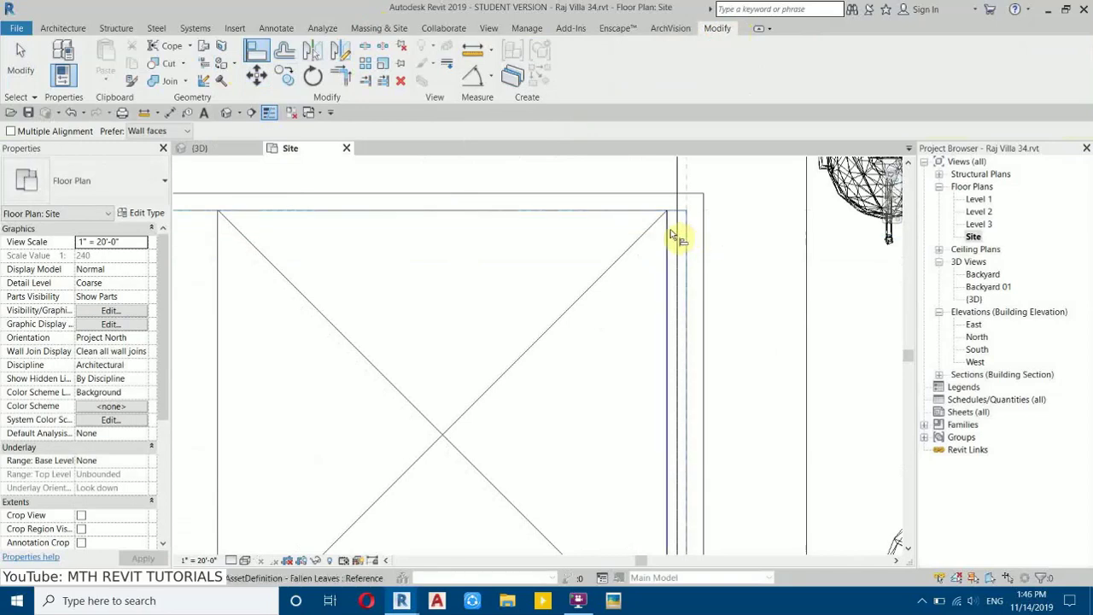
scroll(674, 236, "down", 3)
- Align the lower Fallen Leaves square's top edge with the bottom edge of the upper square in the pool
scroll(664, 244, "up", 3)
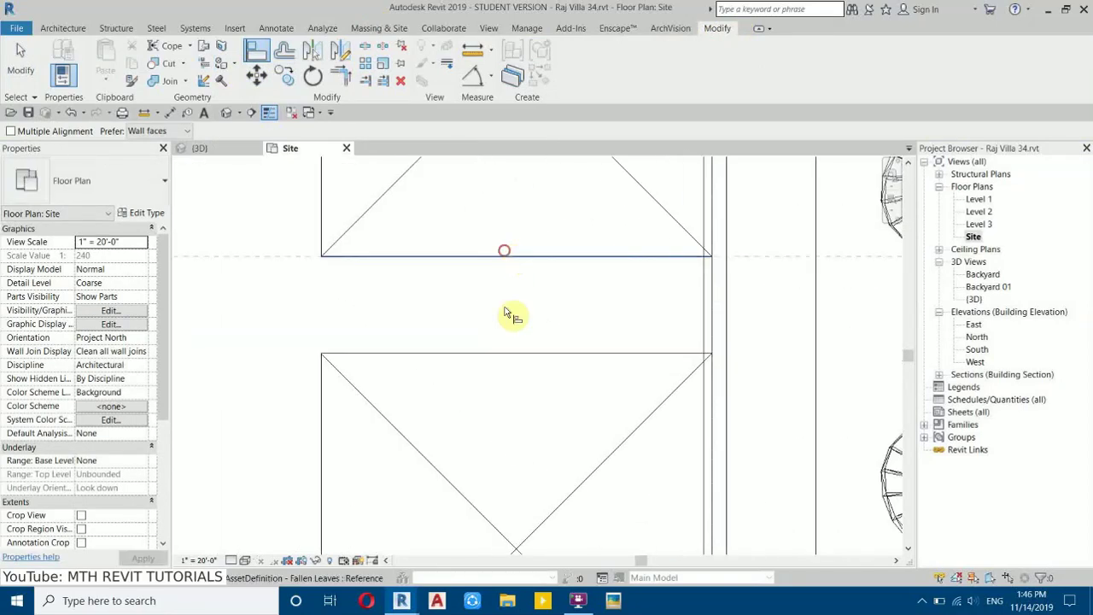
left_click(494, 352)
left_click(588, 290)
scroll(550, 303, "down", 3)
key("Escape")
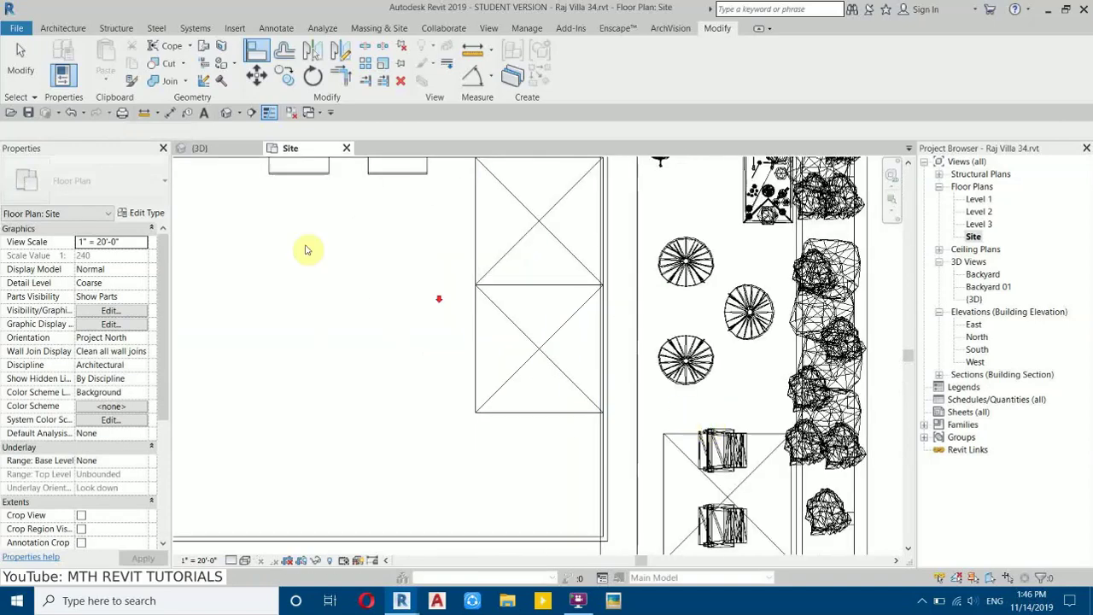
- Move the two accent chairs on the deck slightly away from the pool toward the planting bed
middle_click_drag(469, 383, 307, 254)
scroll(574, 333, "up", 2)
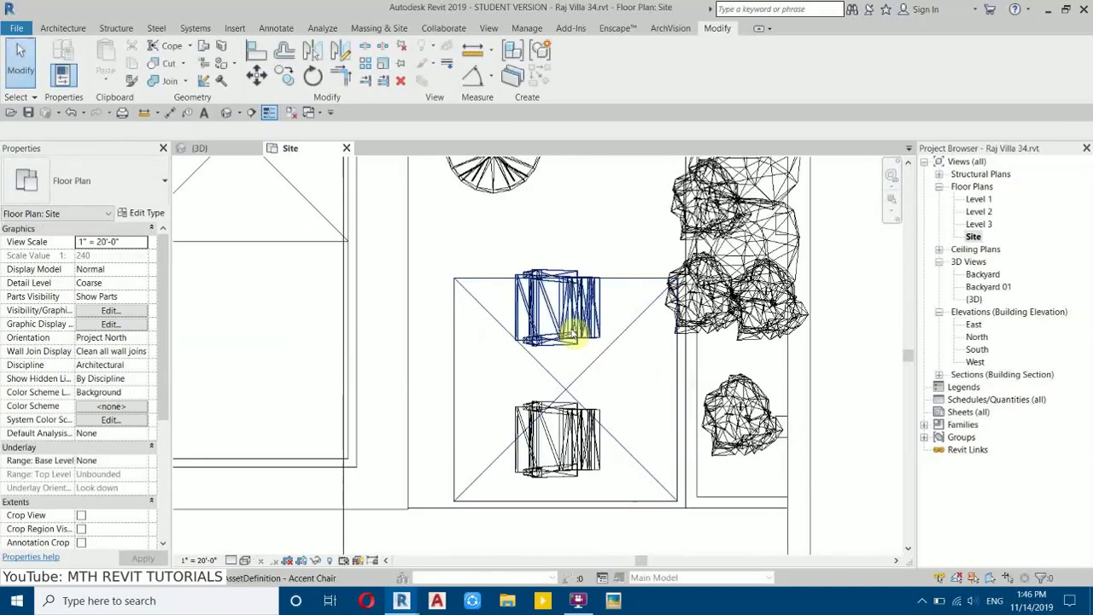
left_click(572, 332)
left_click(565, 448, "ctrl")
left_click_drag(570, 445, 615, 450)
- Move the Fallen Leaves square on the deck slightly toward the pool and the round chairs
left_click(535, 357)
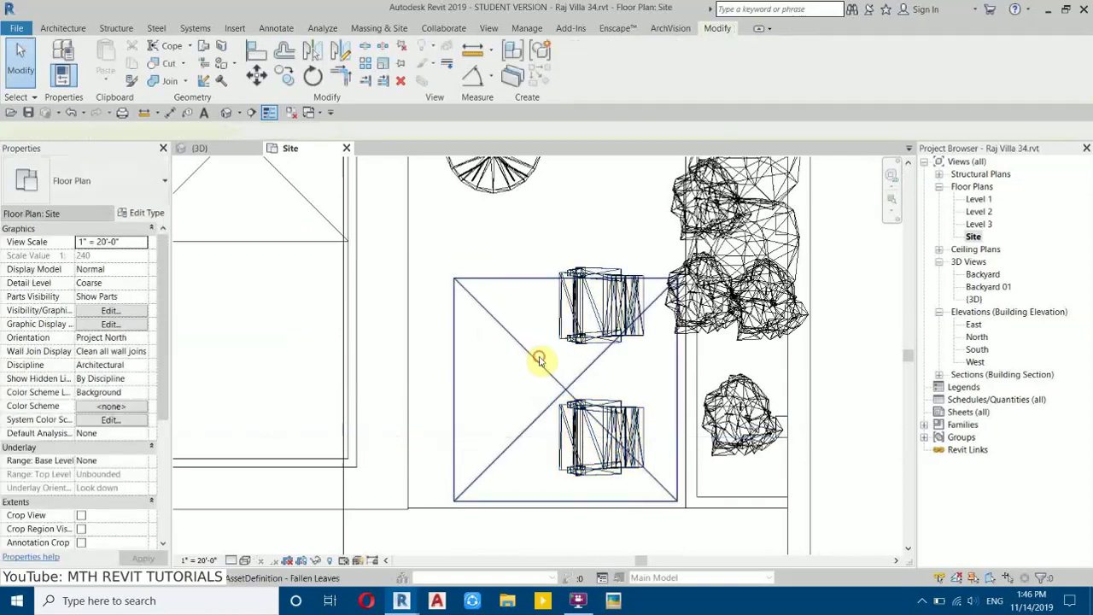
left_click(520, 310)
key("Escape")
- Switch to the Enscape window, examine the fallen leaves in the pool and on the deck, and return to the saved backyard camera view
mouse_move(401, 600)
left_click(439, 537)
key("w")
left_click_drag(623, 371, 776, 330)
key("s")
right_click_drag(776, 331, 804, 278)
left_click_drag(804, 278, 857, 303)
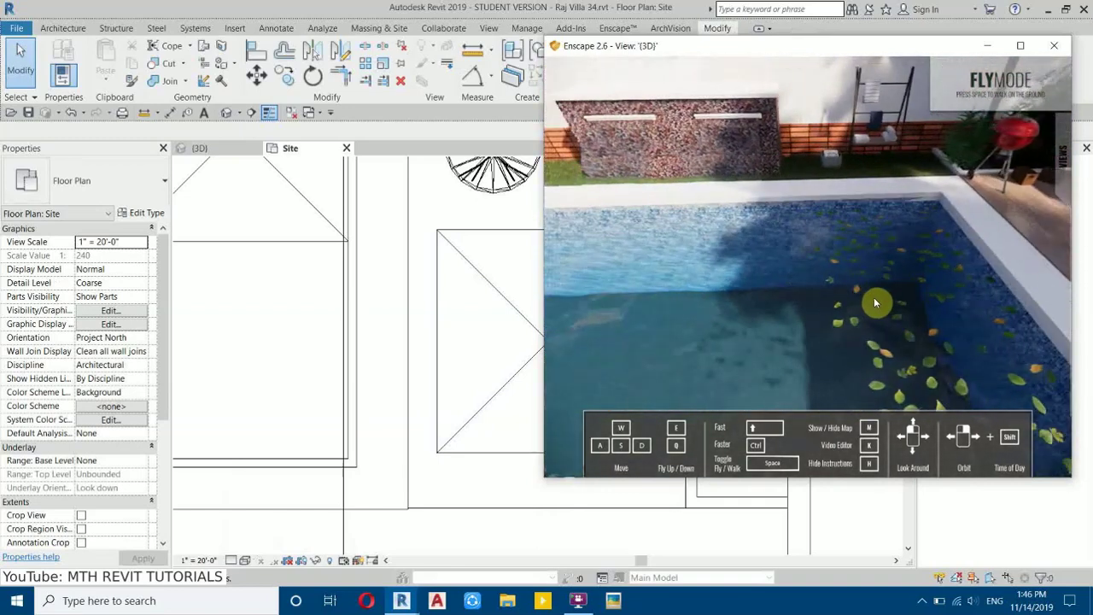
key("d")
key("q")
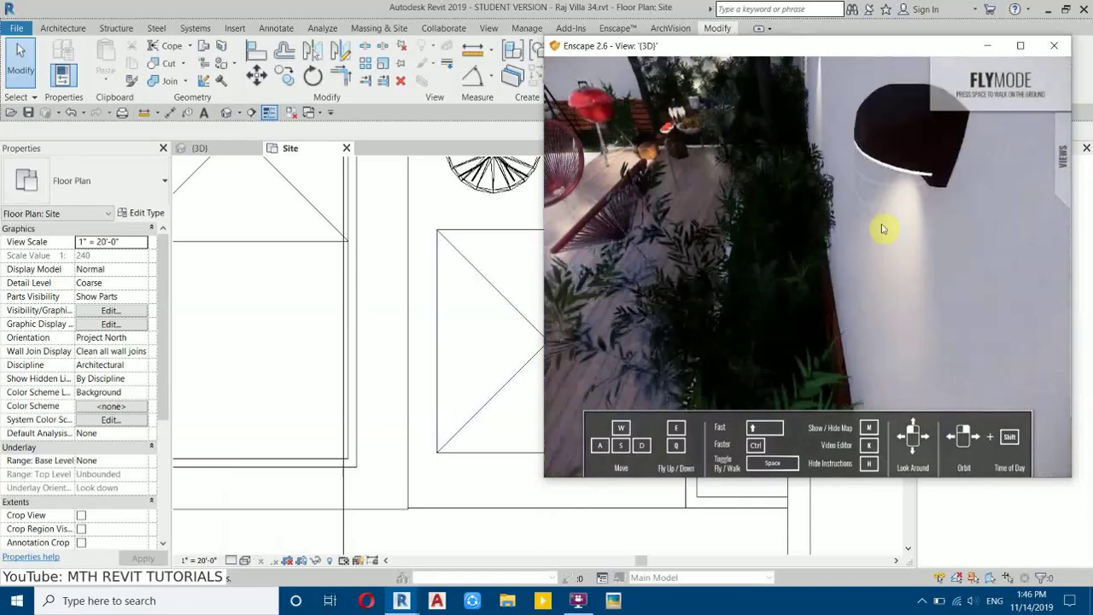
mouse_move(1059, 170)
left_click(1024, 153)
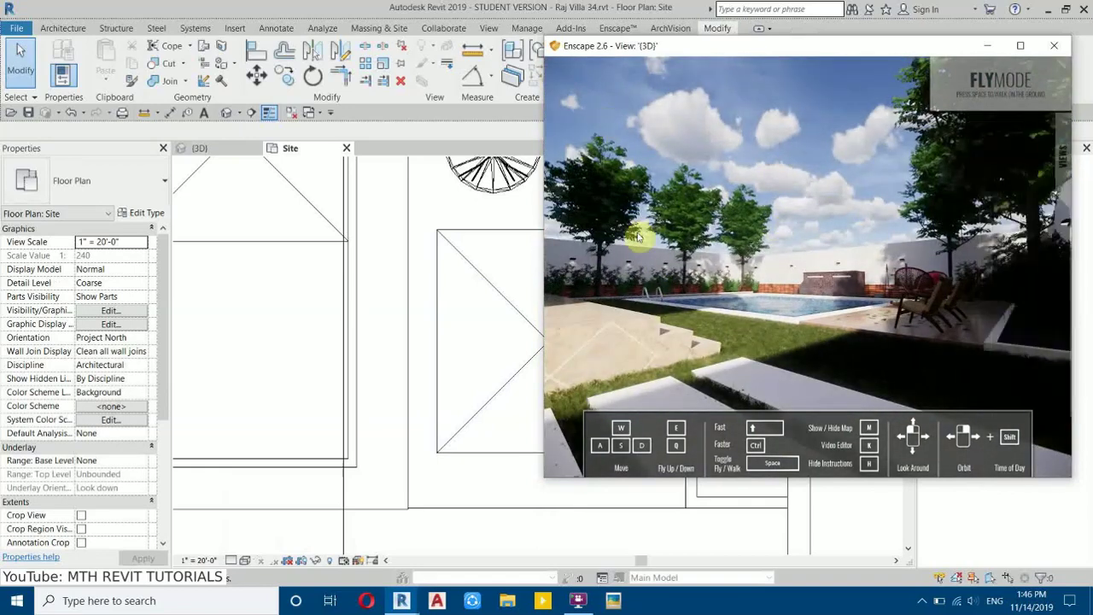
- Open the Enscape Visual Settings and arrange the windows so the settings sit beside the backyard render view
left_click(620, 30)
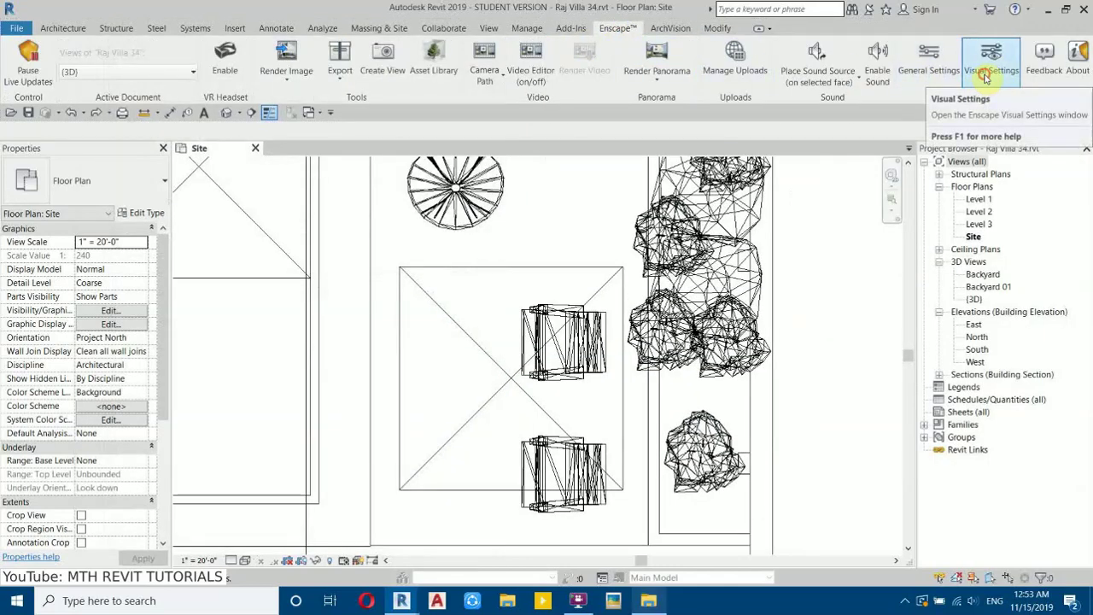
left_click(987, 73)
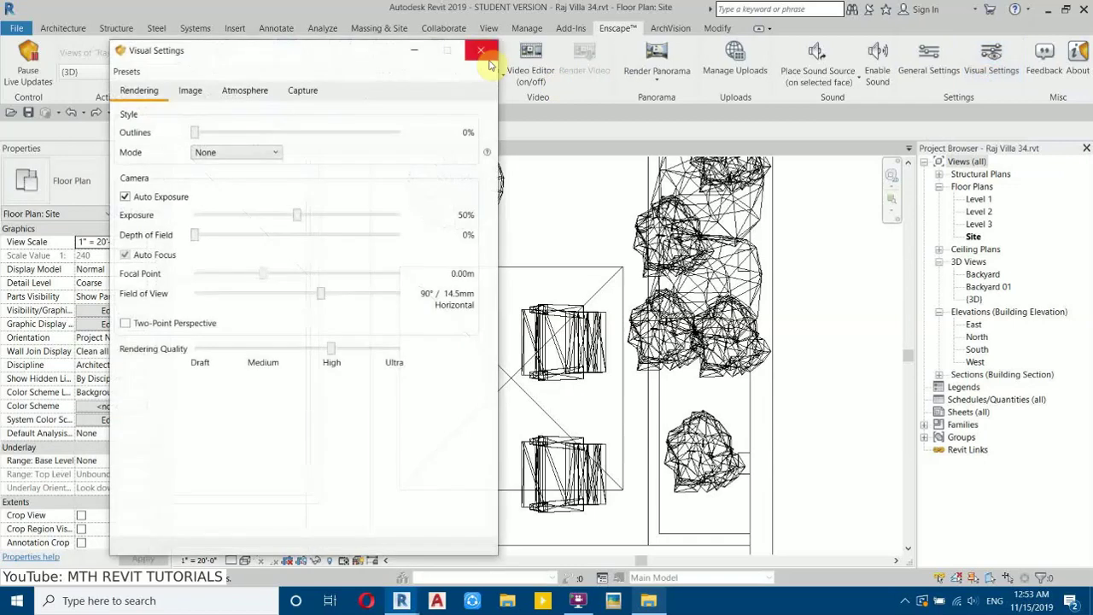
left_click(1066, 8)
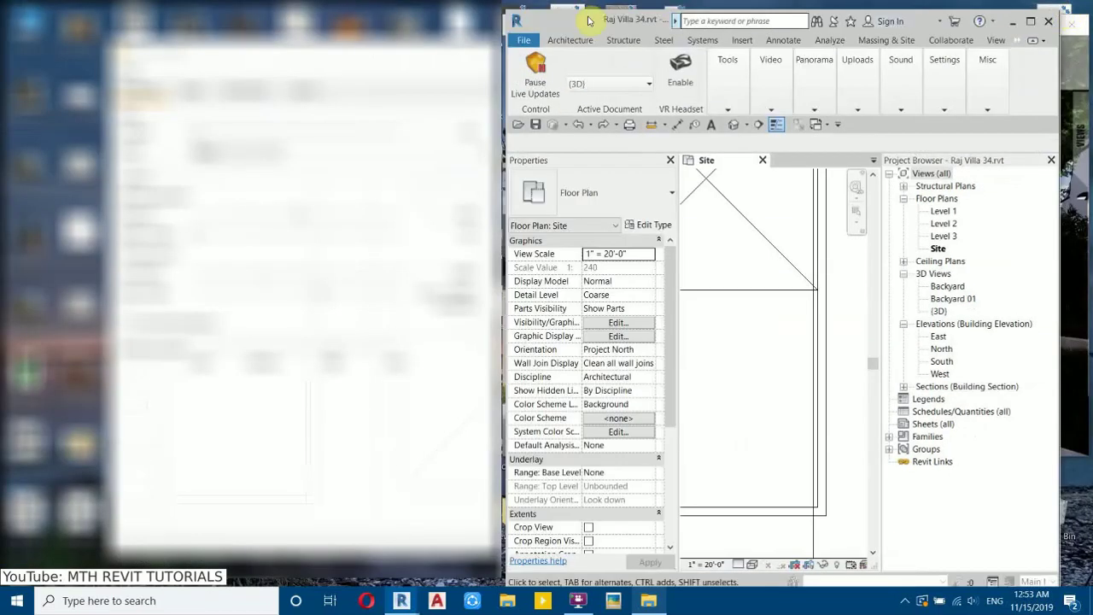
left_click_drag(552, 28, 4, 27)
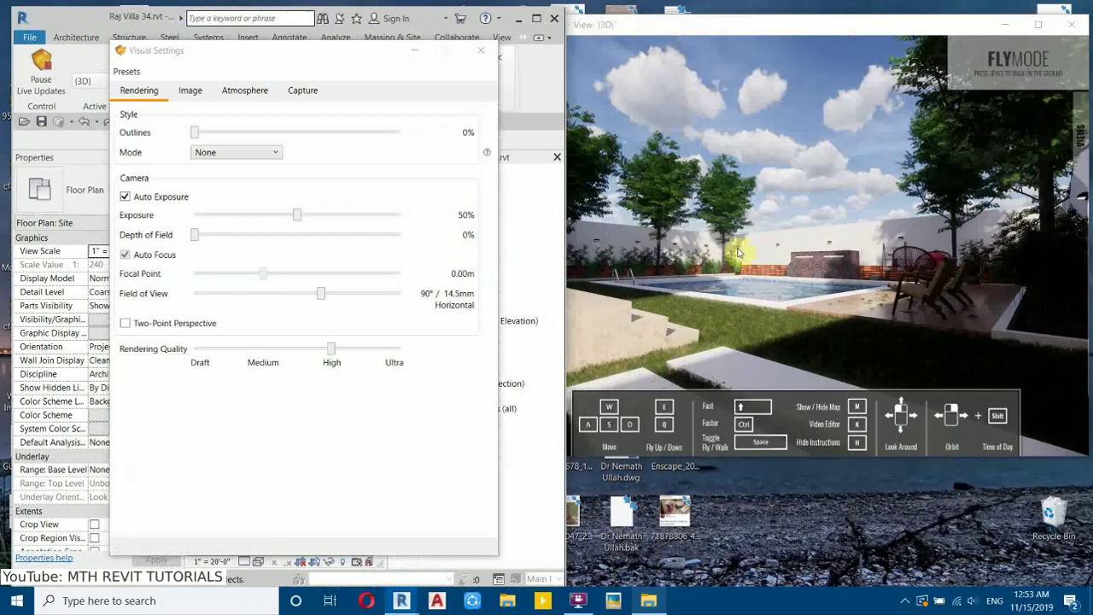
left_click(764, 204)
left_click_drag(245, 59, 183, 57)
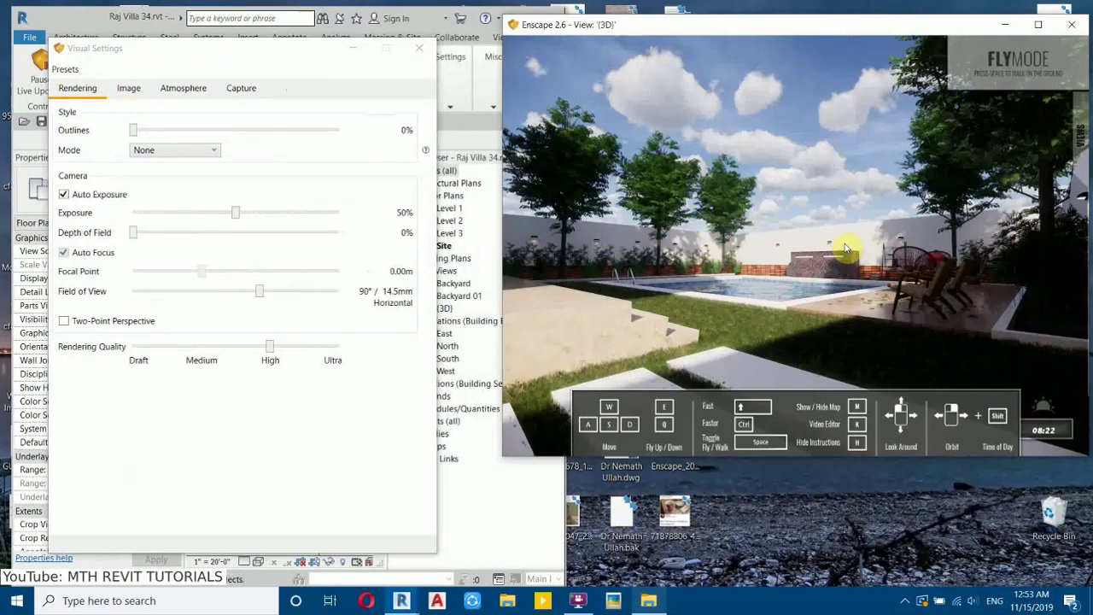
- Advance the time of day in the backyard render view to shift the sunlight and shadows over the pool area
right_click_drag(845, 247, 996, 305, "shift")
right_click_drag(864, 333, 1065, 354, "shift")
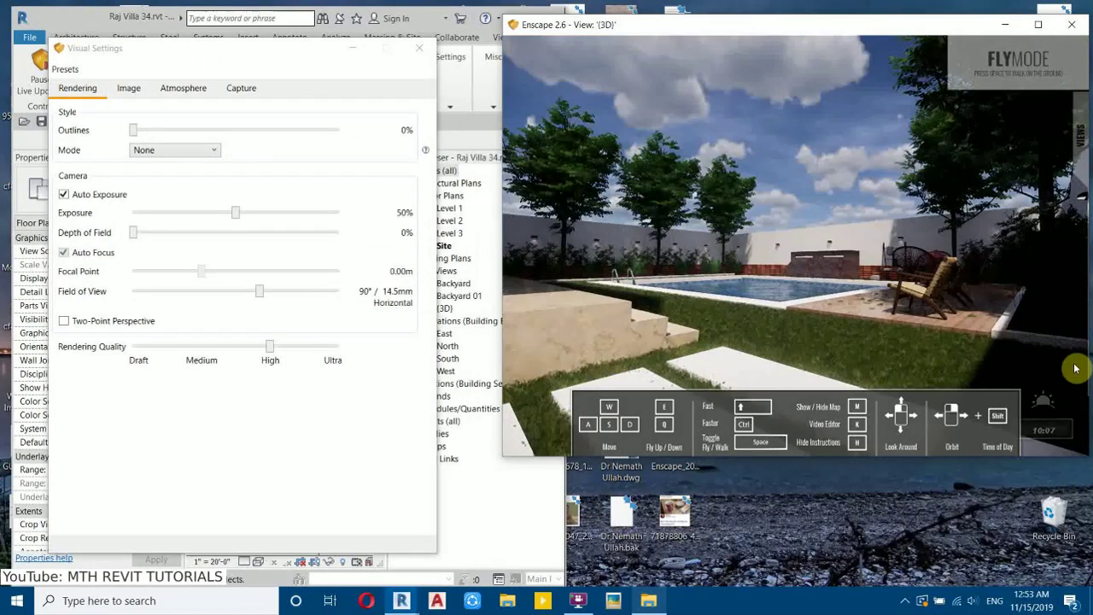
key("i")
key("i")
left_click_drag(1059, 437, 1059, 437, "shift")
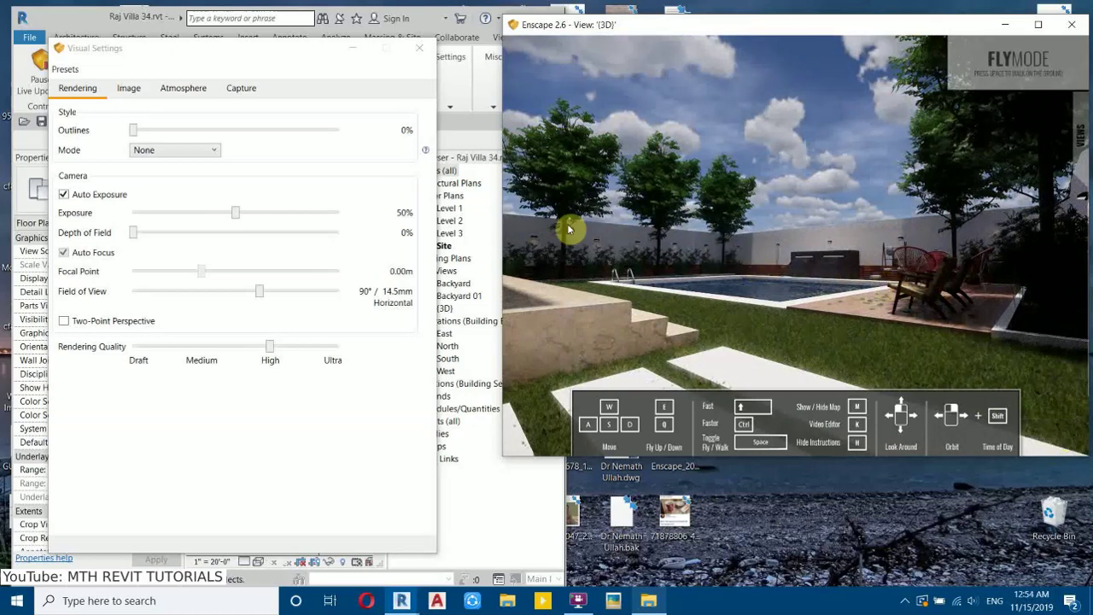
- Raise the atmosphere's Sun Brightness to about 152%
left_click(308, 180)
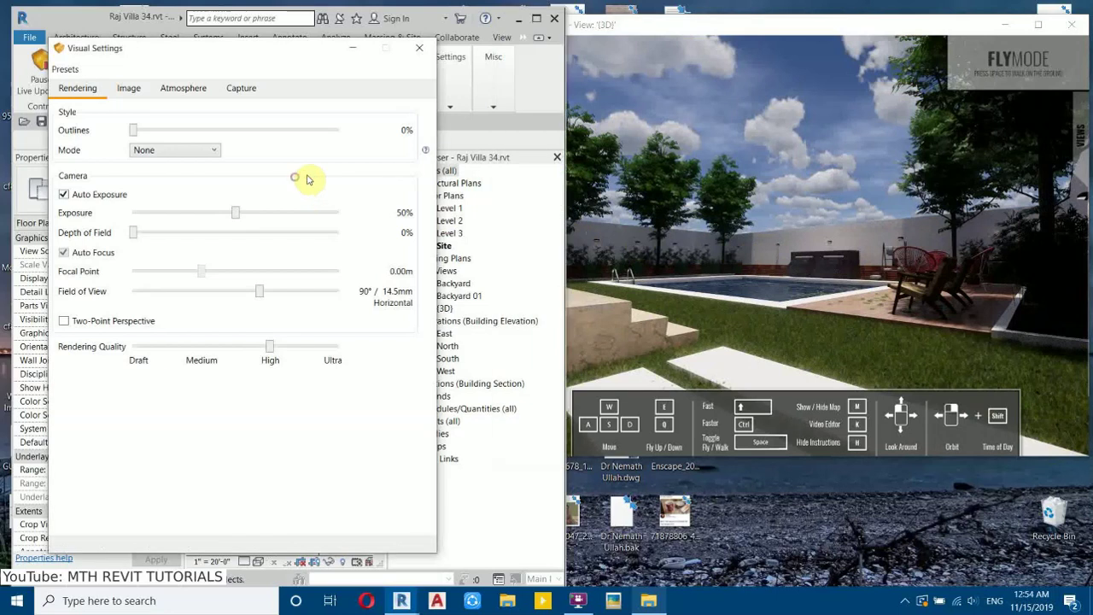
left_click(176, 92)
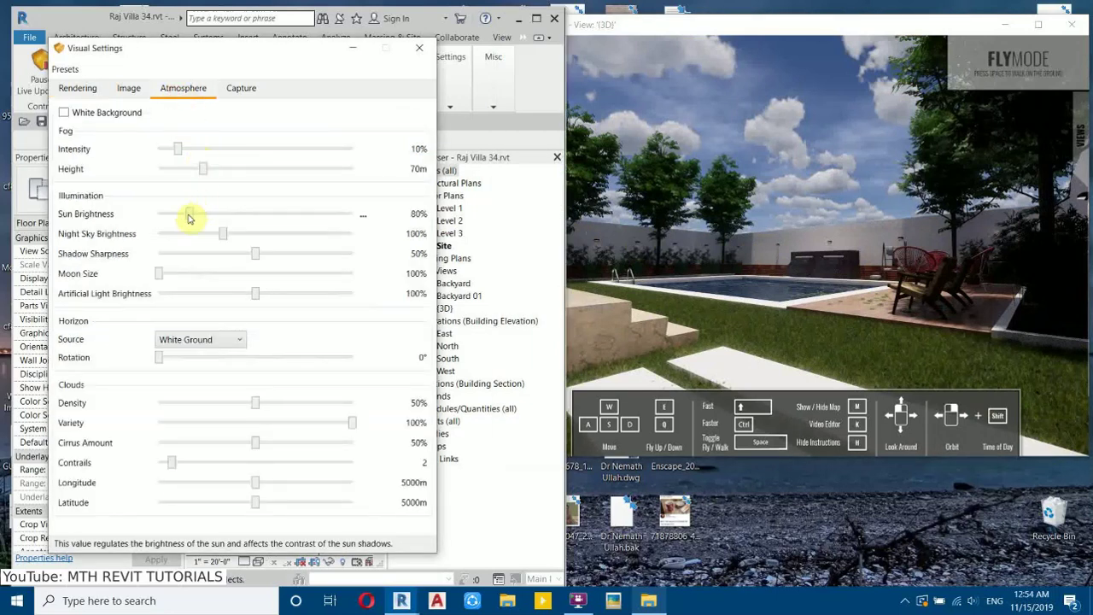
left_click_drag(189, 214, 217, 215)
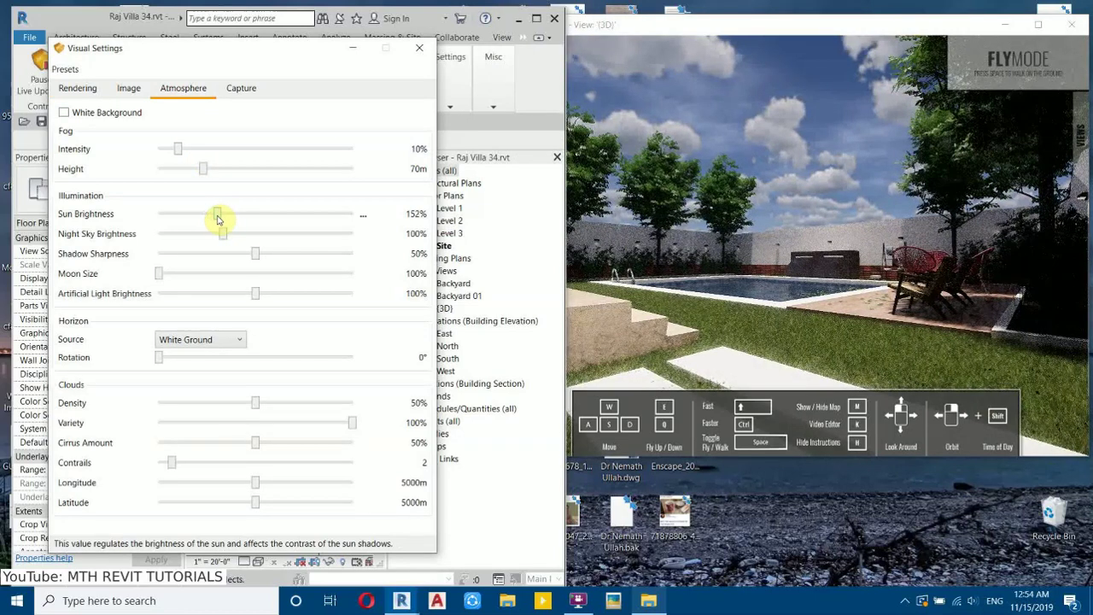
- Set the image Shadows to -55%, Saturation to 104% and Color Temperature to 7498K
left_click(128, 91)
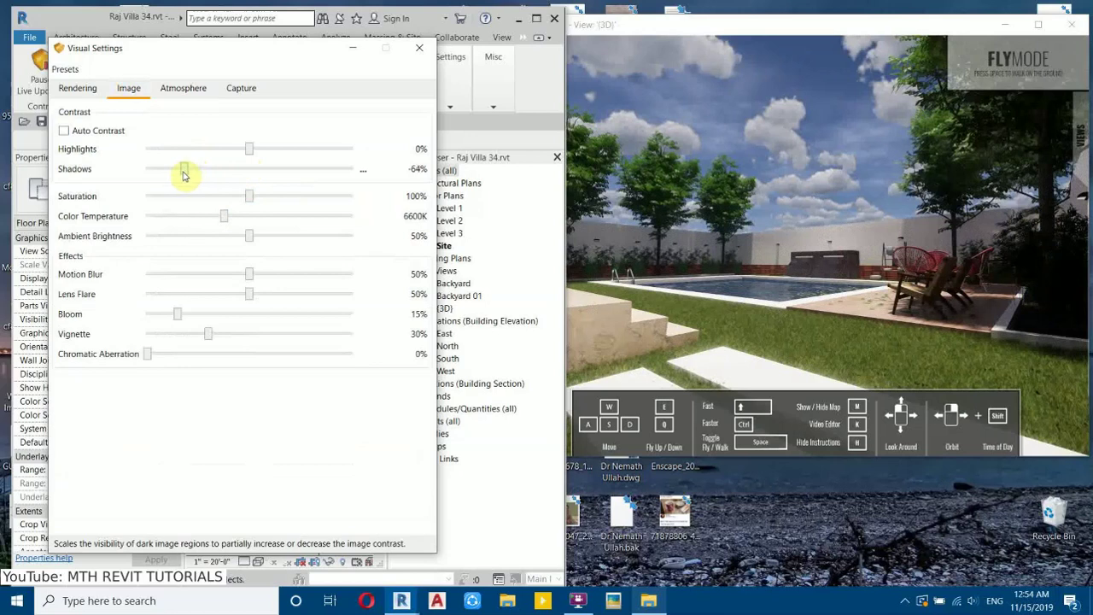
left_click_drag(193, 187, 193, 175)
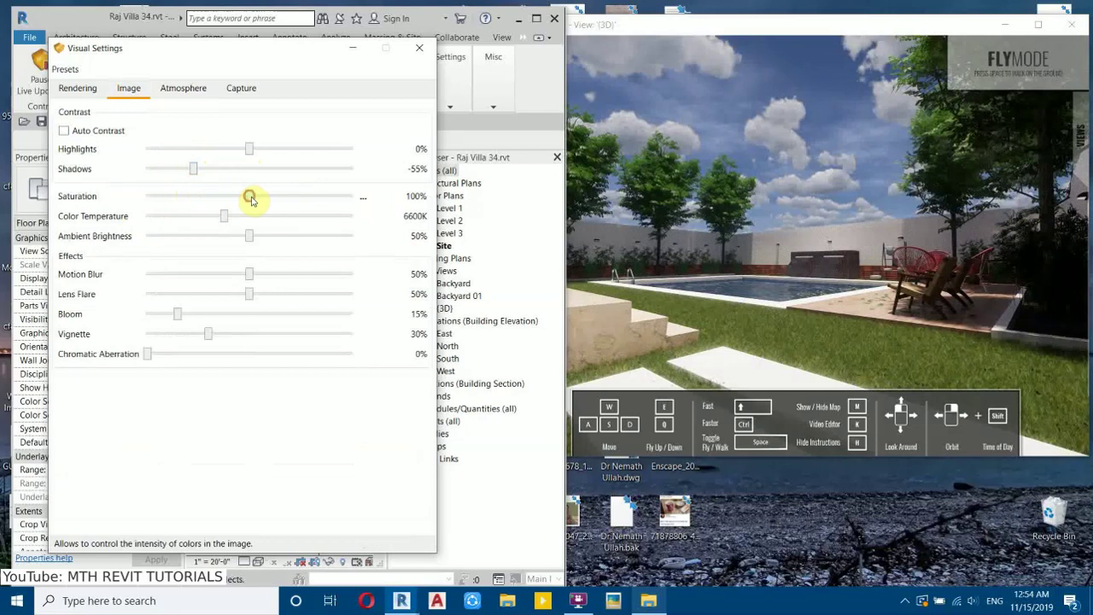
left_click_drag(307, 212, 218, 218)
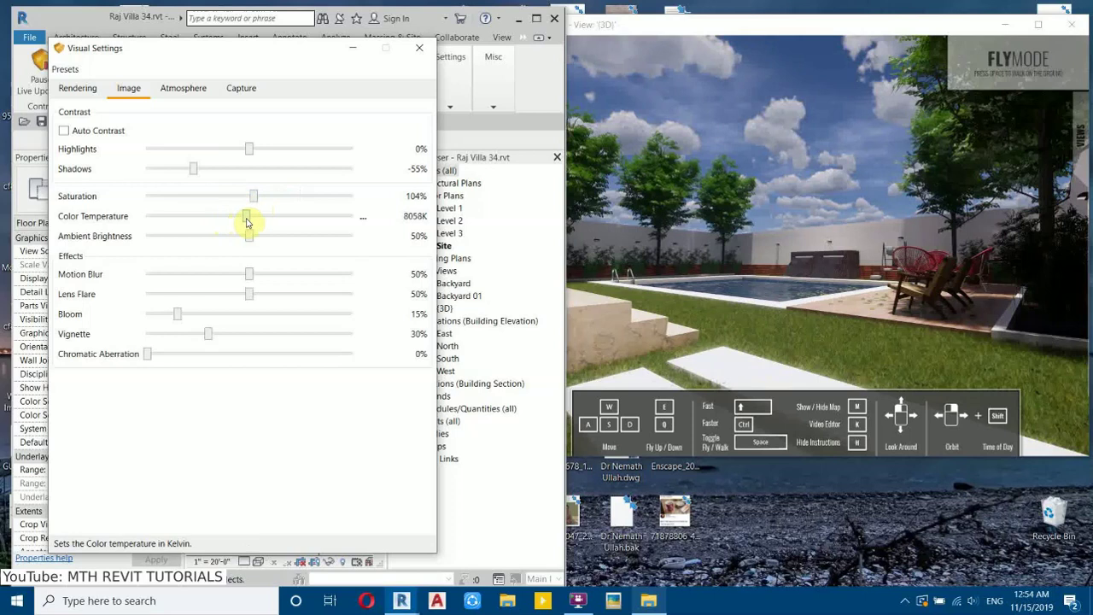
left_click(702, 223)
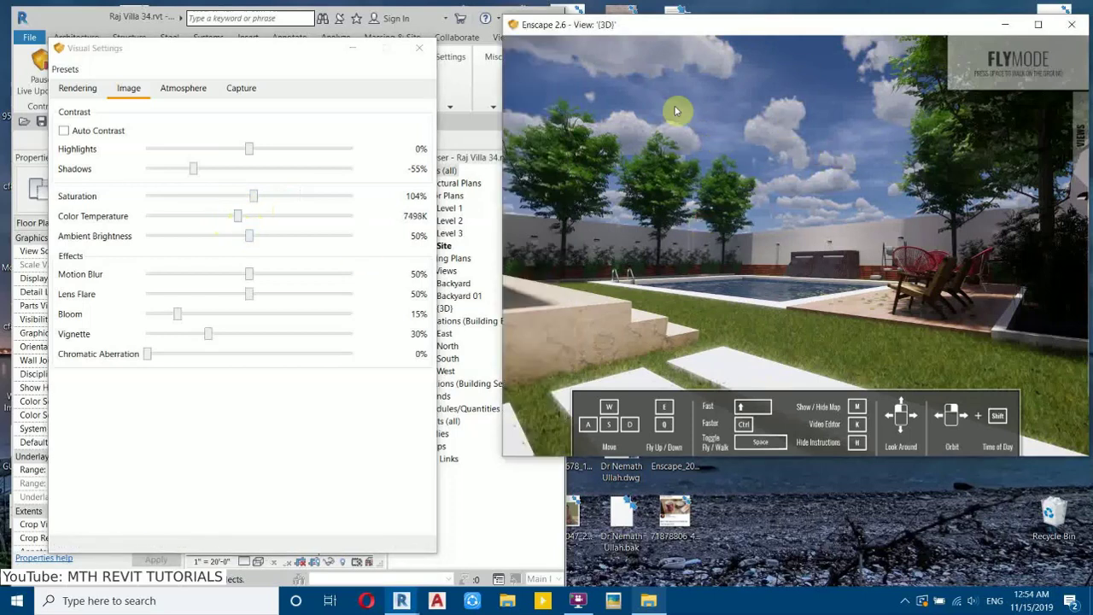
- Lower the atmosphere's cloud Density to 46%
left_click(182, 101)
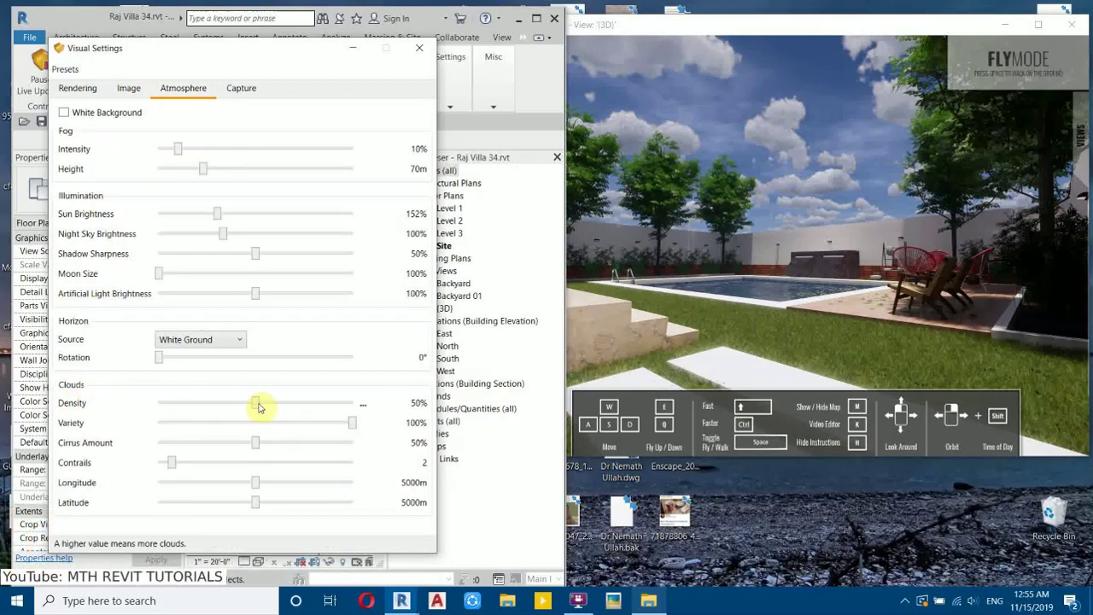
mouse_move(258, 408)
left_mouse_down()
mouse_move(280, 410)
mouse_move(248, 419)
left_mouse_up()
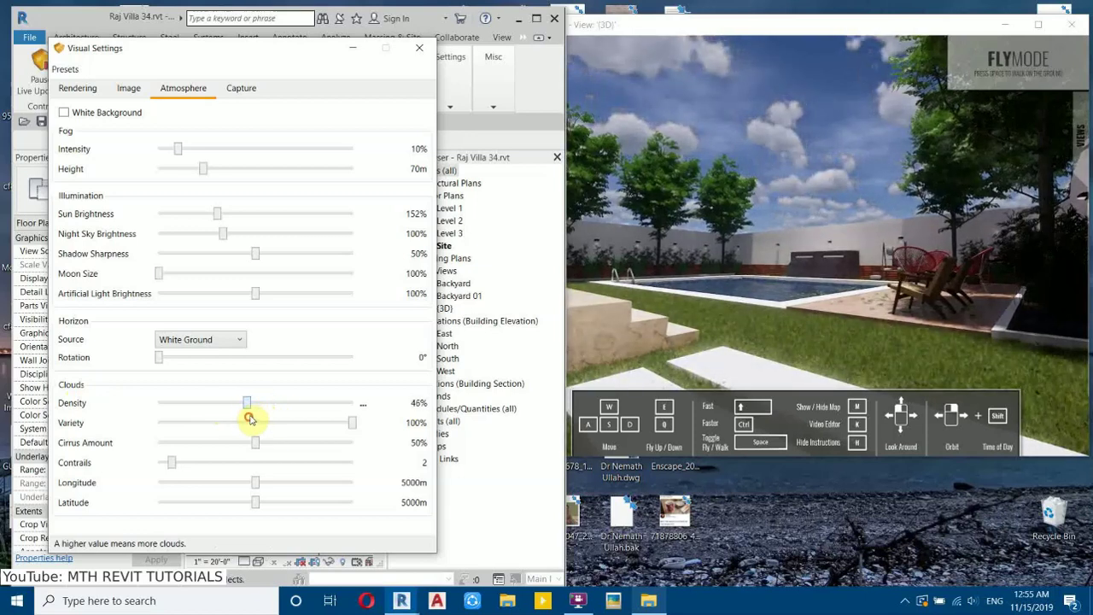
left_click(936, 192)
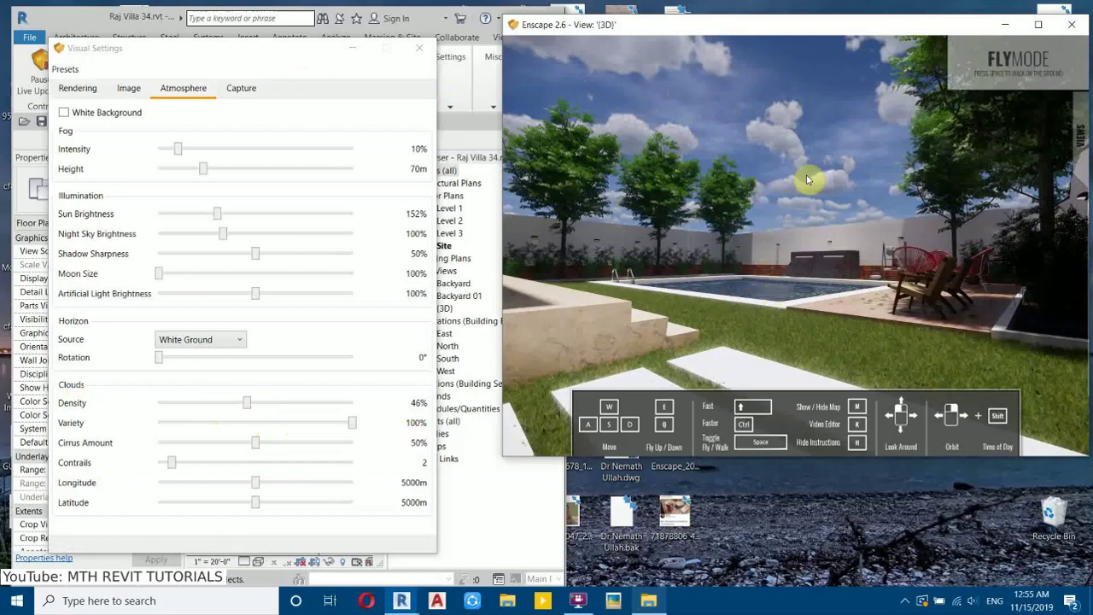
- Raise the Rendering Quality to Ultra for the backyard view
left_click(77, 89)
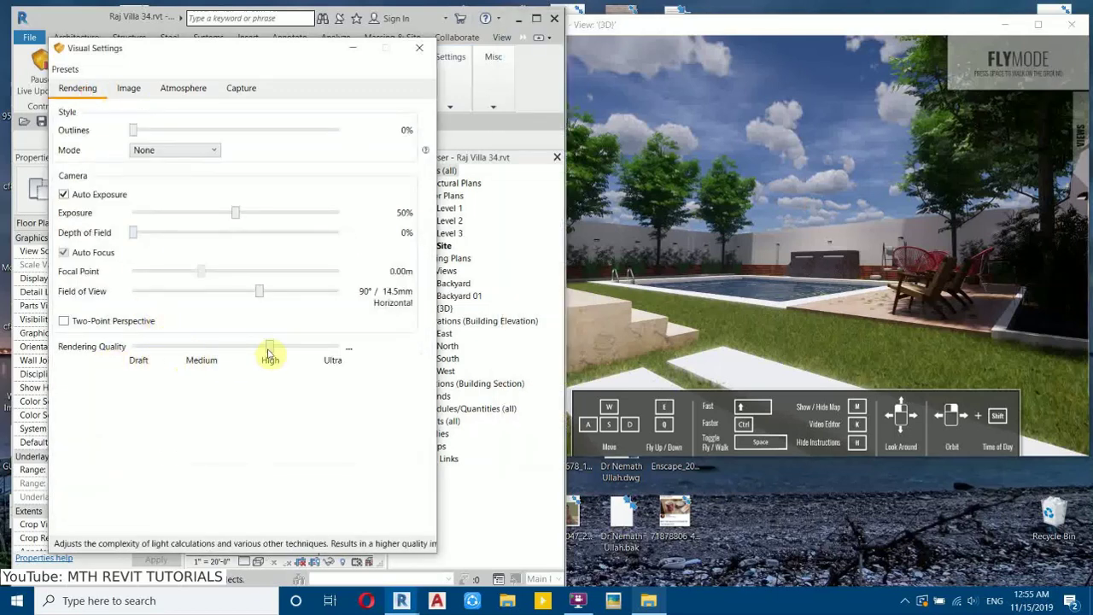
left_click_drag(269, 350, 358, 355)
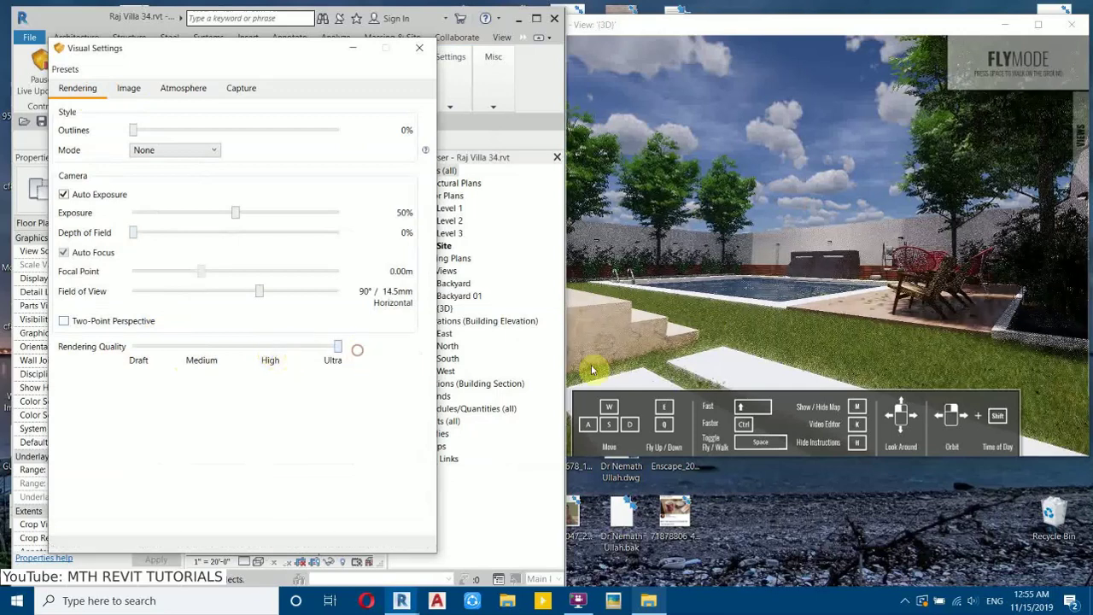
left_click(713, 288)
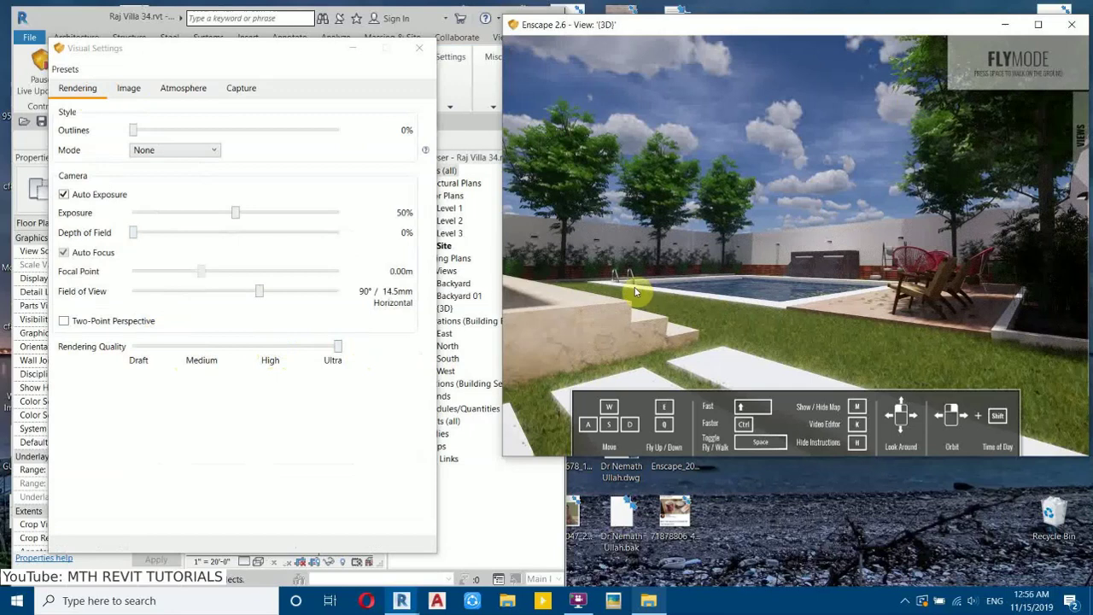
- Capture the backyard view and save the screenshot as a PNG named Backyard in the Raj Villa folder
key("shift+F11")
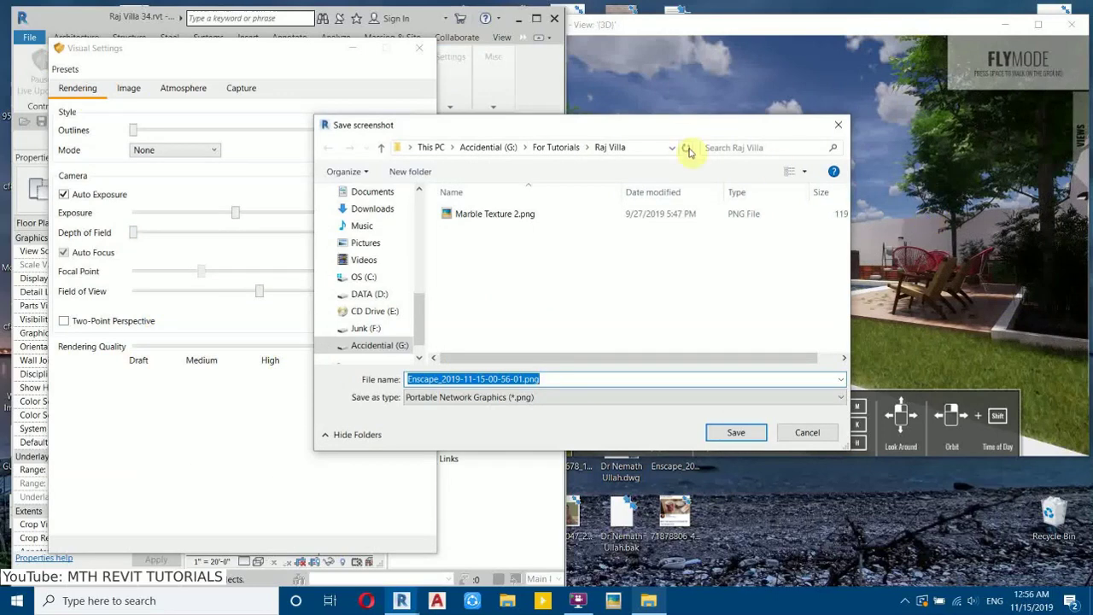
key("BackSpace")
type("Backyard")
key("Return")
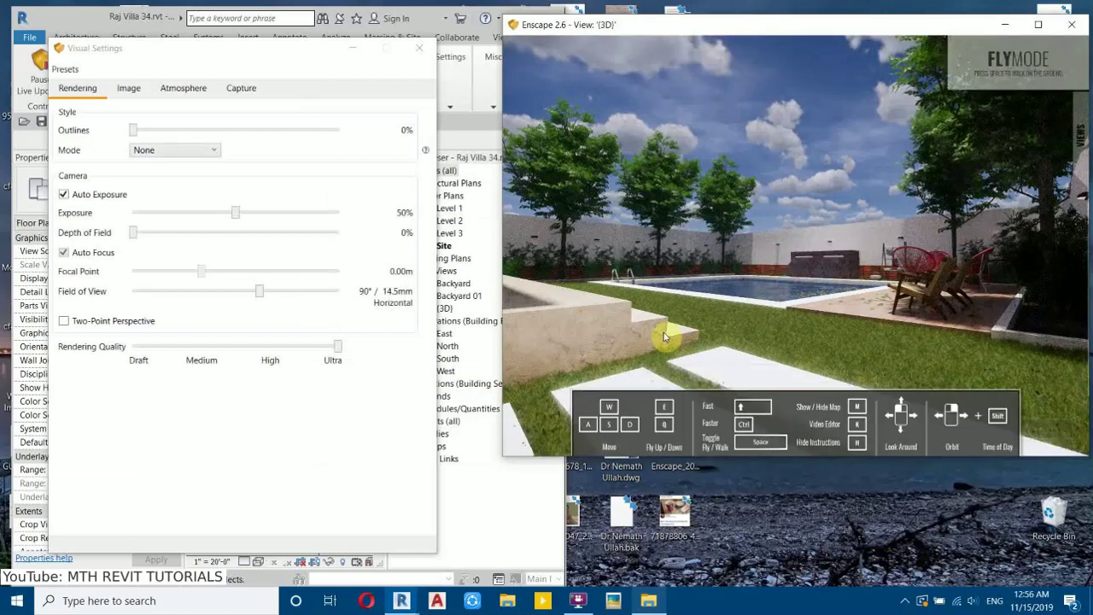
- Open Backyard.png from the Raj Villa folder, examine the rendered image at different zoom levels, and close it
left_click(647, 603)
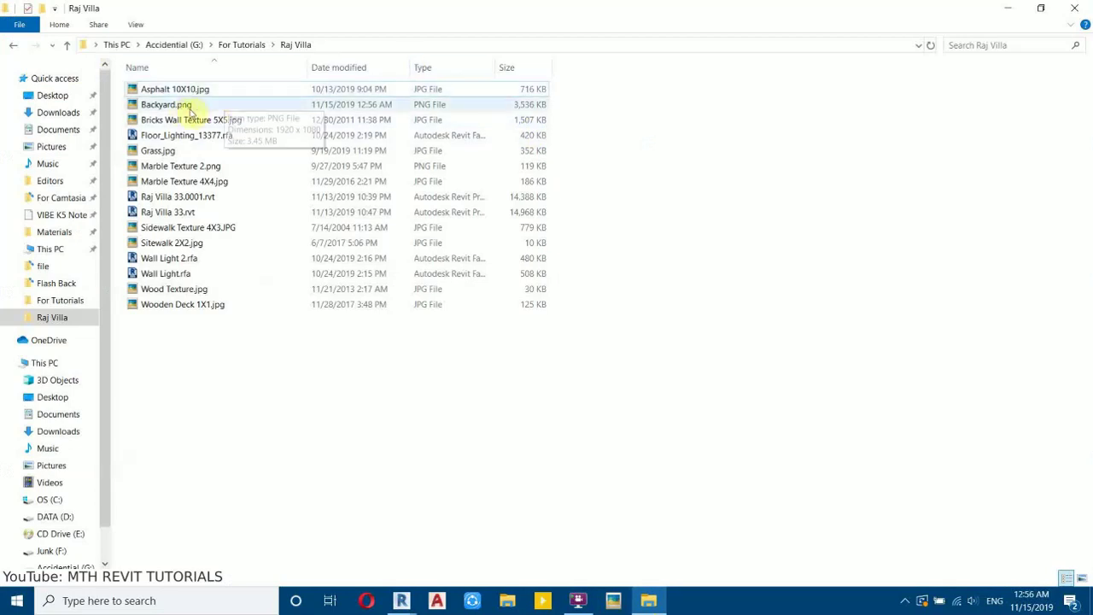
double_click(171, 106)
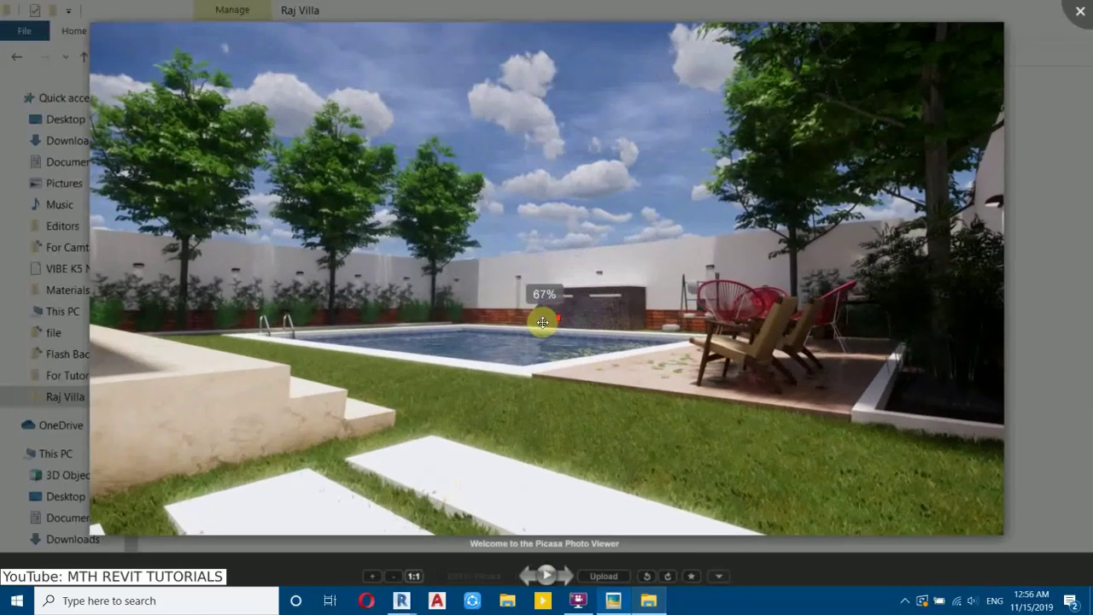
scroll(372, 354, "down", 3)
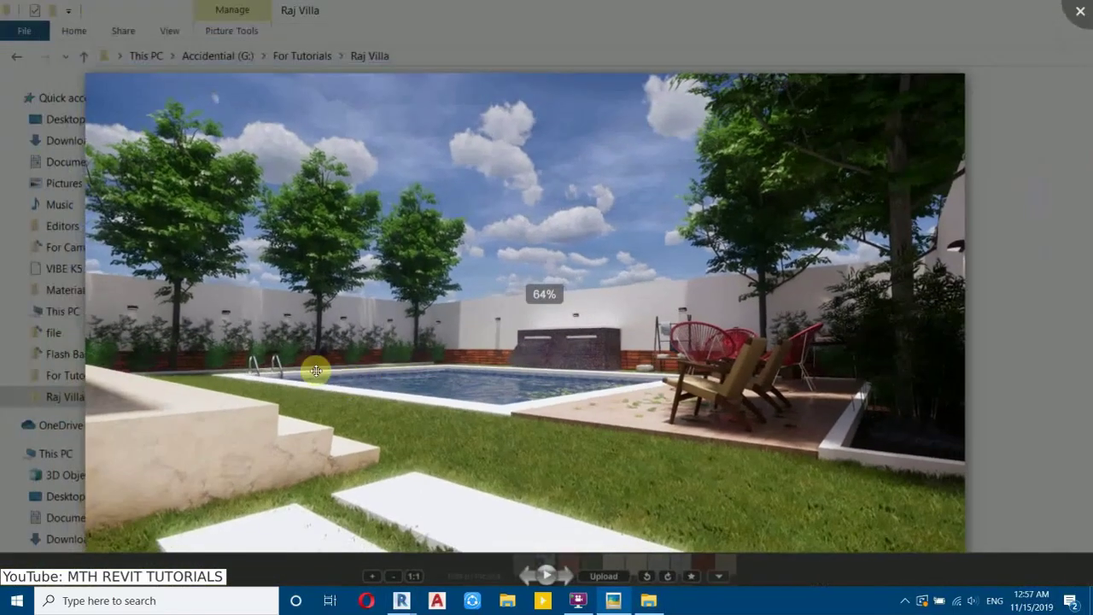
scroll(368, 386, "up", 2)
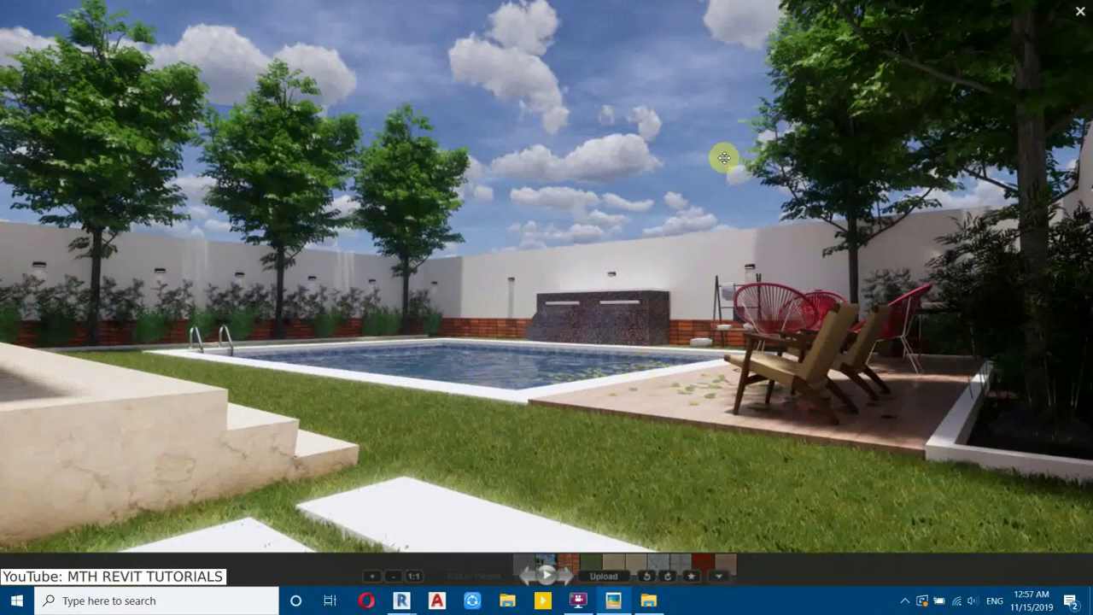
left_click(1082, 14)
- Switch back to Enscape and set the atmosphere's Sun Brightness to 0% and cloud Density to 100%
mouse_move(401, 600)
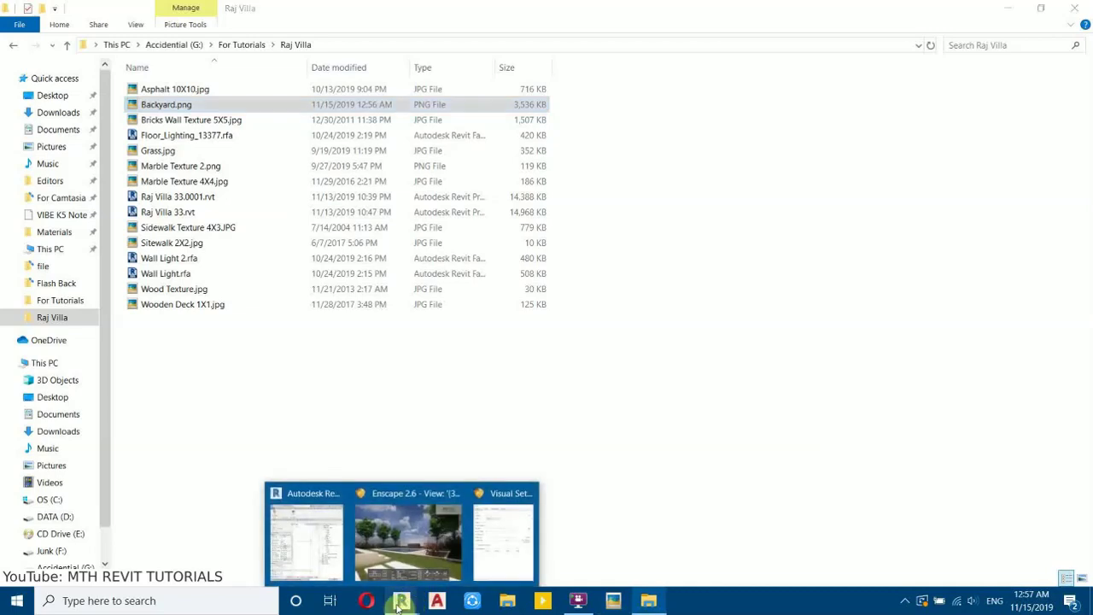
left_click(304, 548)
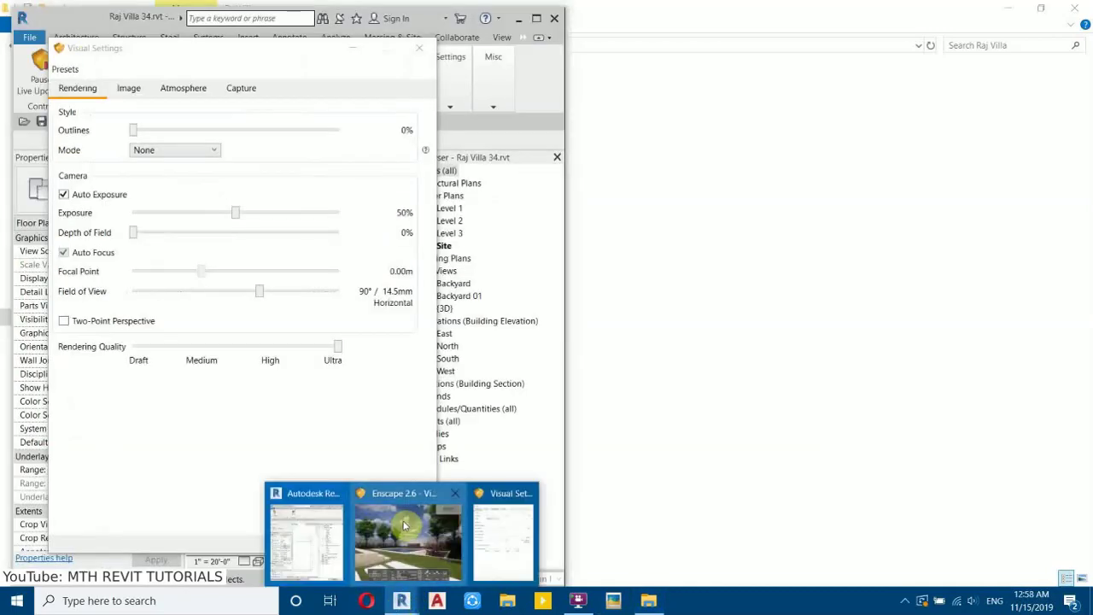
left_click(405, 523)
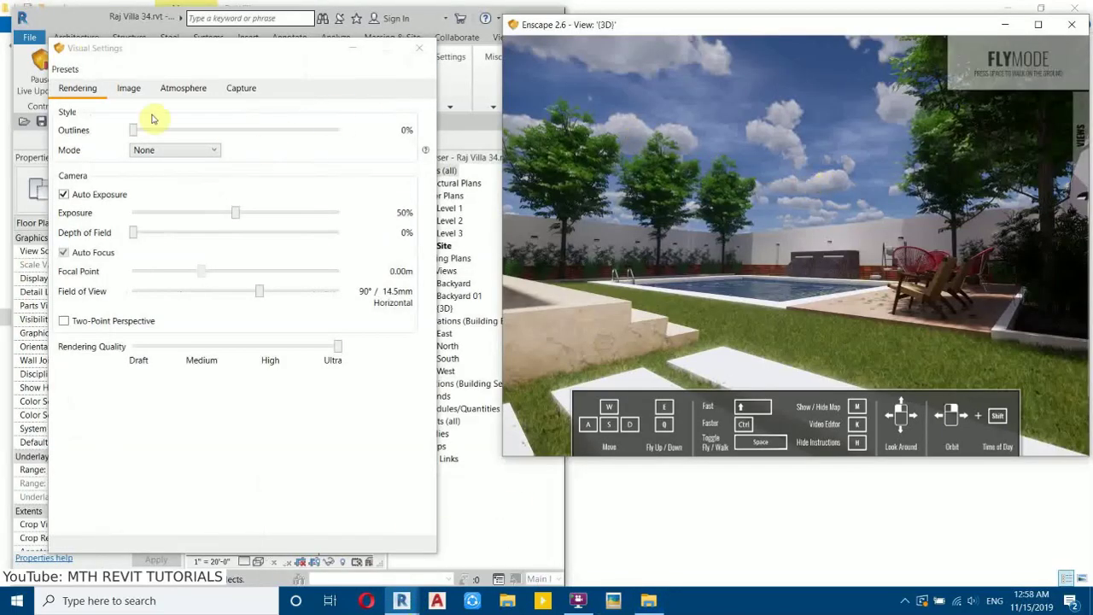
left_click(87, 63)
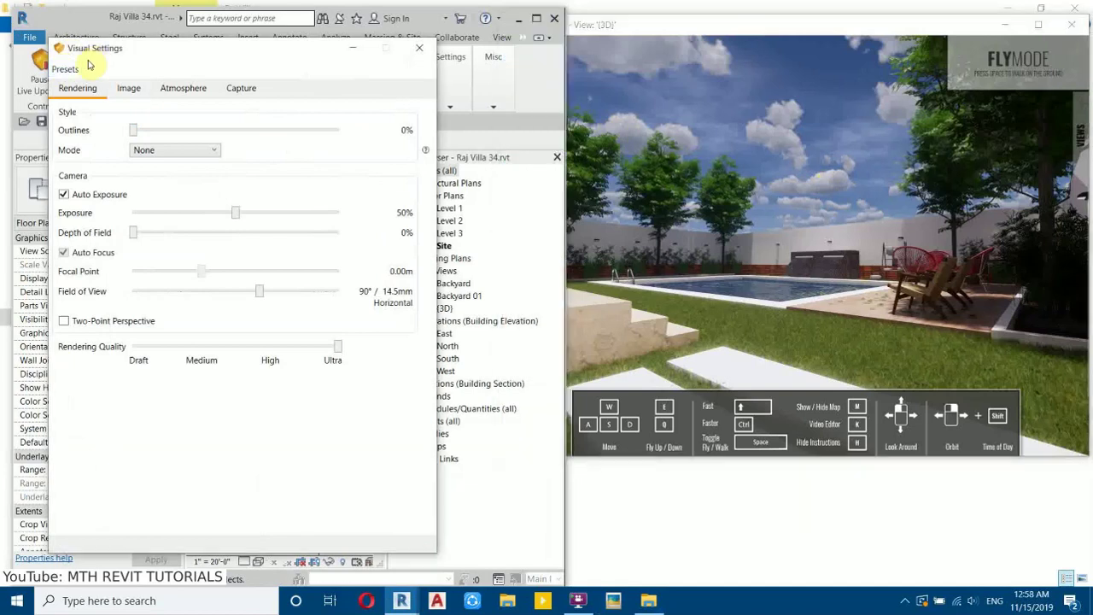
left_click(171, 93)
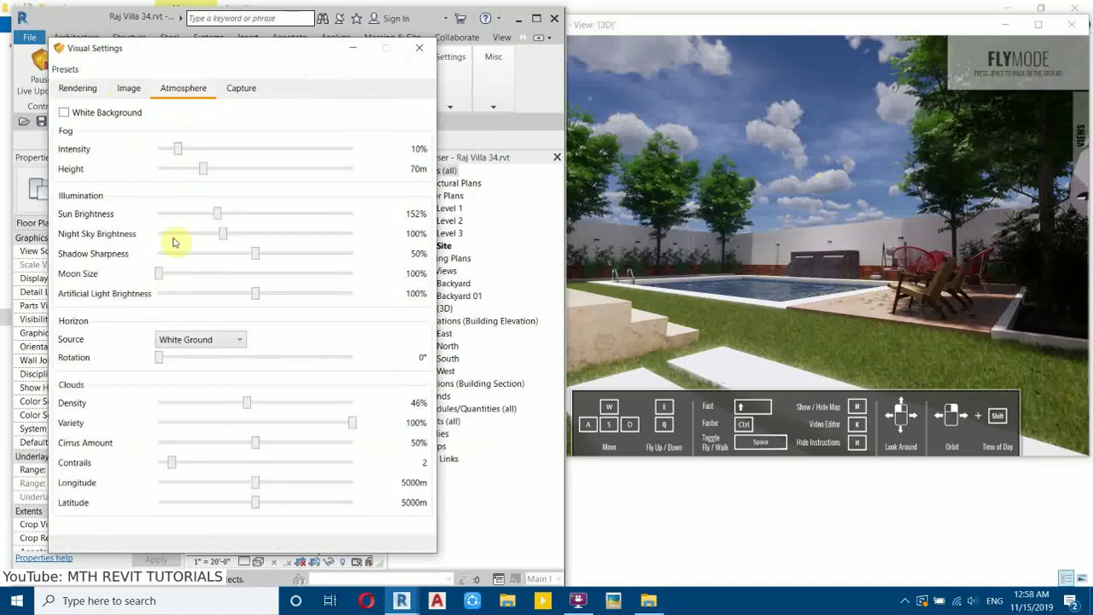
left_click_drag(215, 214, 108, 215)
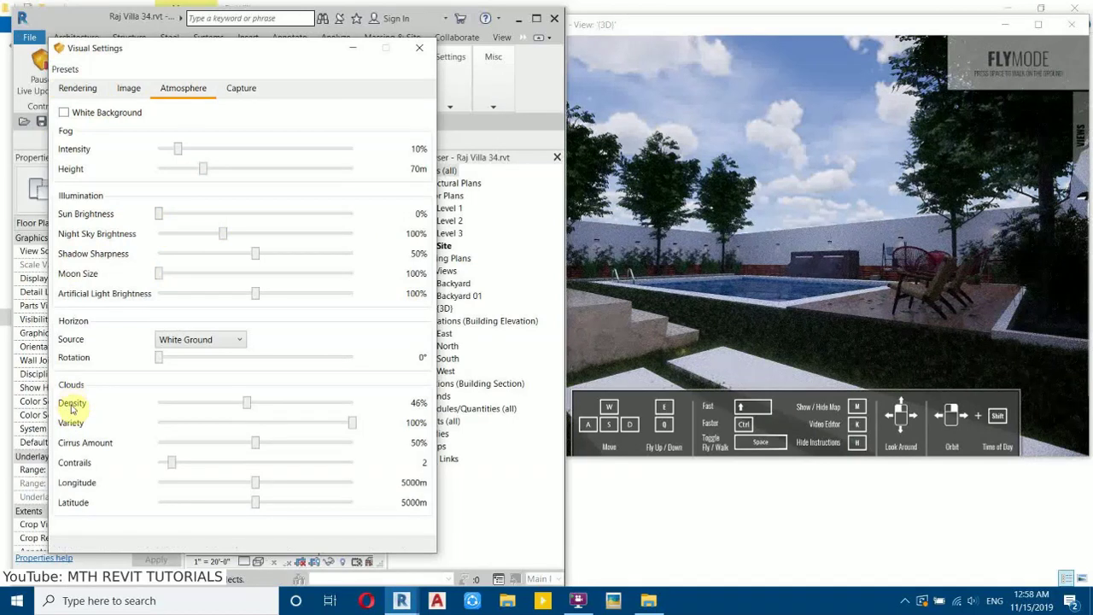
left_click_drag(247, 404, 446, 415)
- Shift the time of day in the backyard render view to a dim, low-sun twilight with the wall lights glowing
left_click(856, 197)
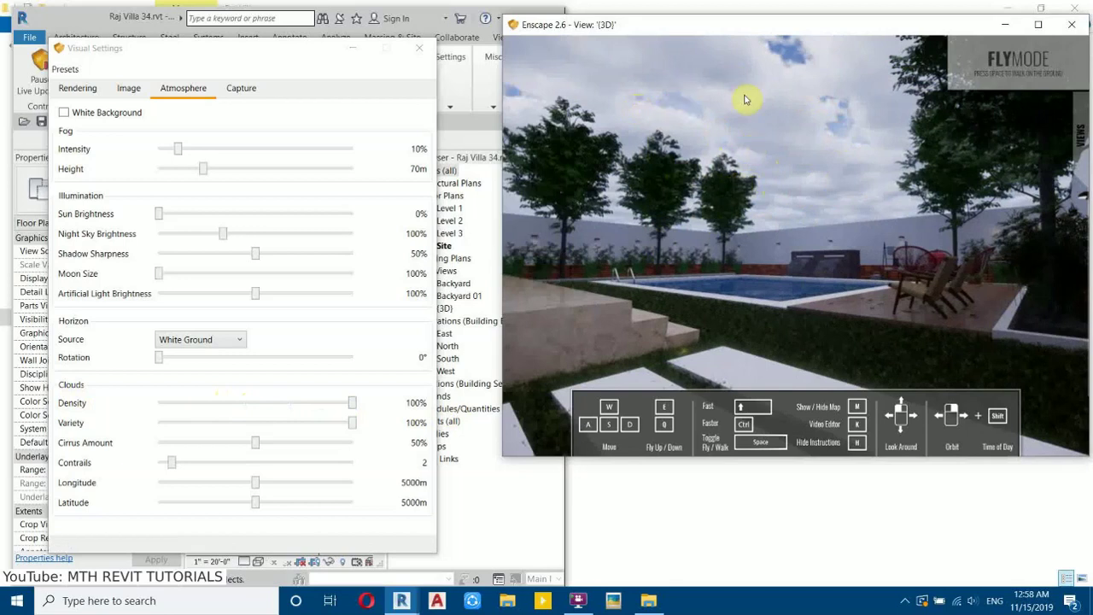
key("u")
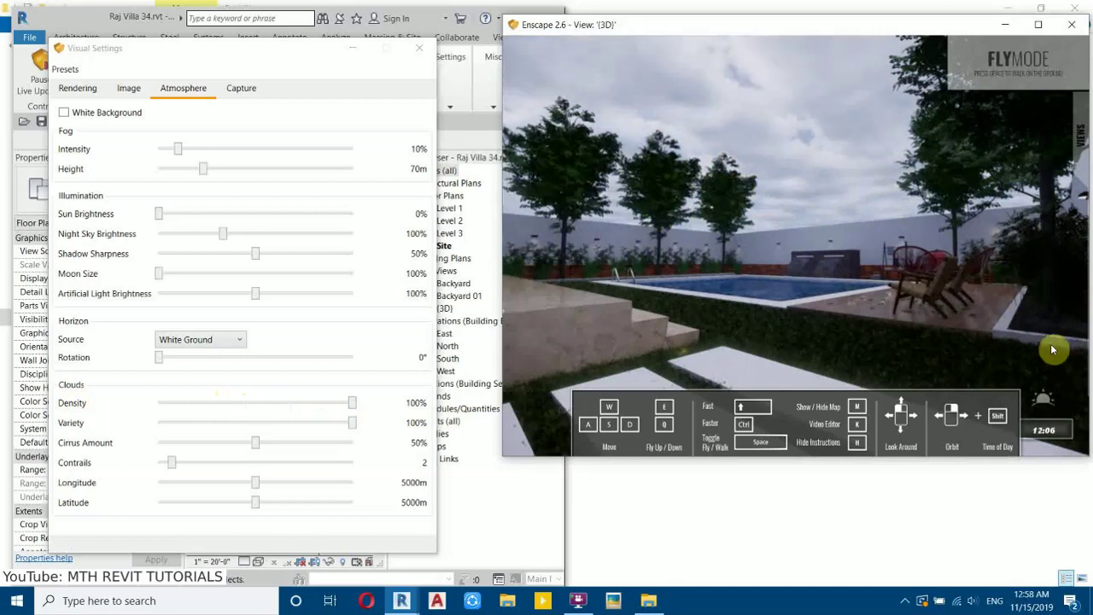
left_click_drag(1045, 442, 1010, 417, "shift")
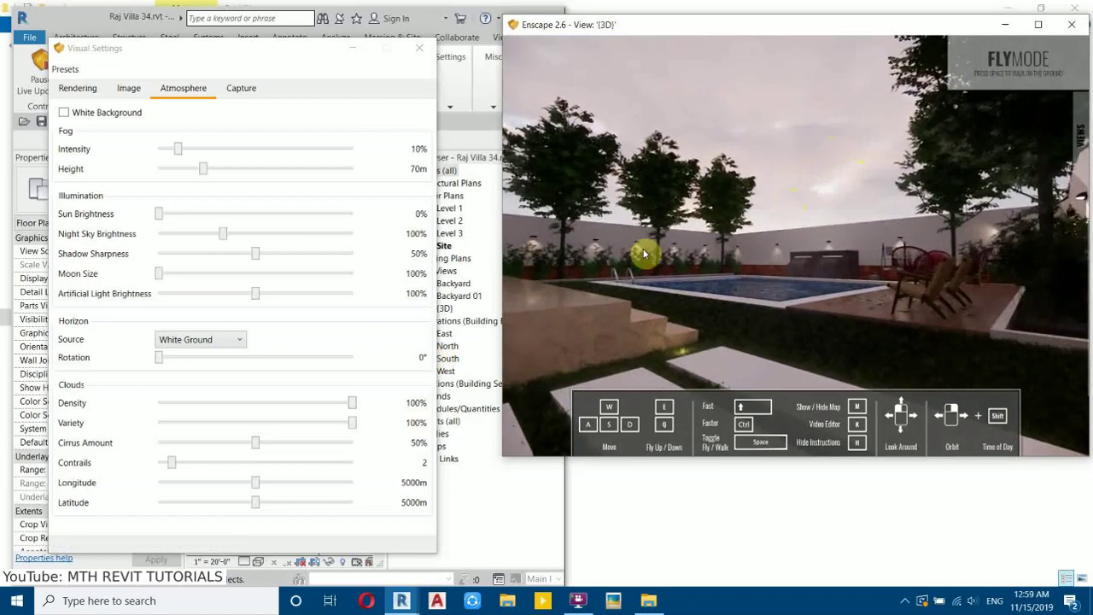
- Reduce the cloud Density to 81%
left_click(351, 408)
left_click_drag(344, 410, 316, 410)
left_click(763, 239)
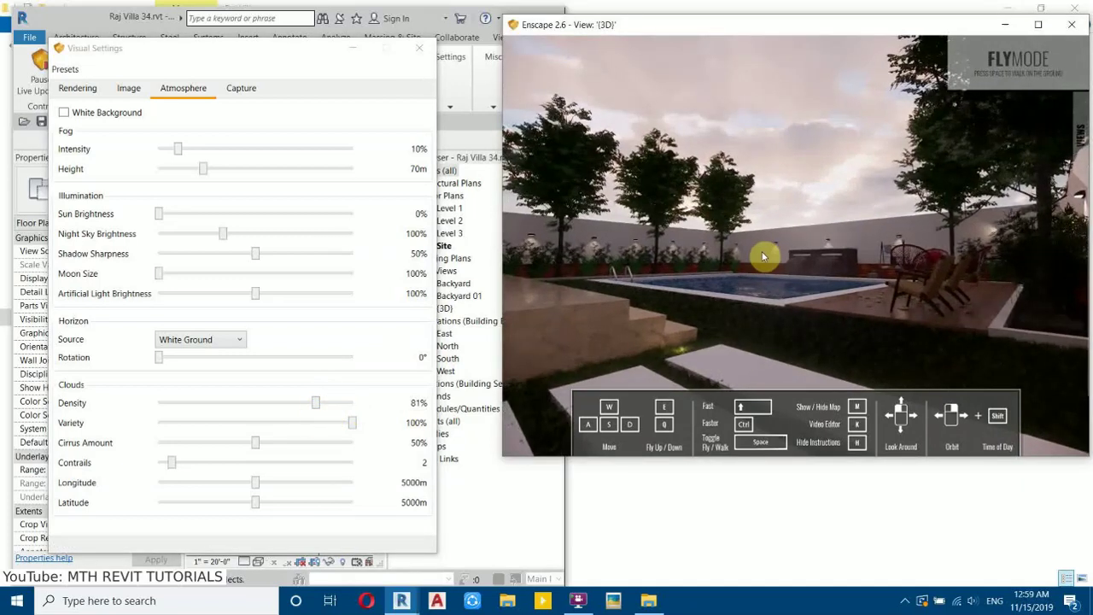
- Capture the overcast backyard view and save the screenshot as a PNG named "Backayrd Overcast" in the Raj Villa folder
key("F12")
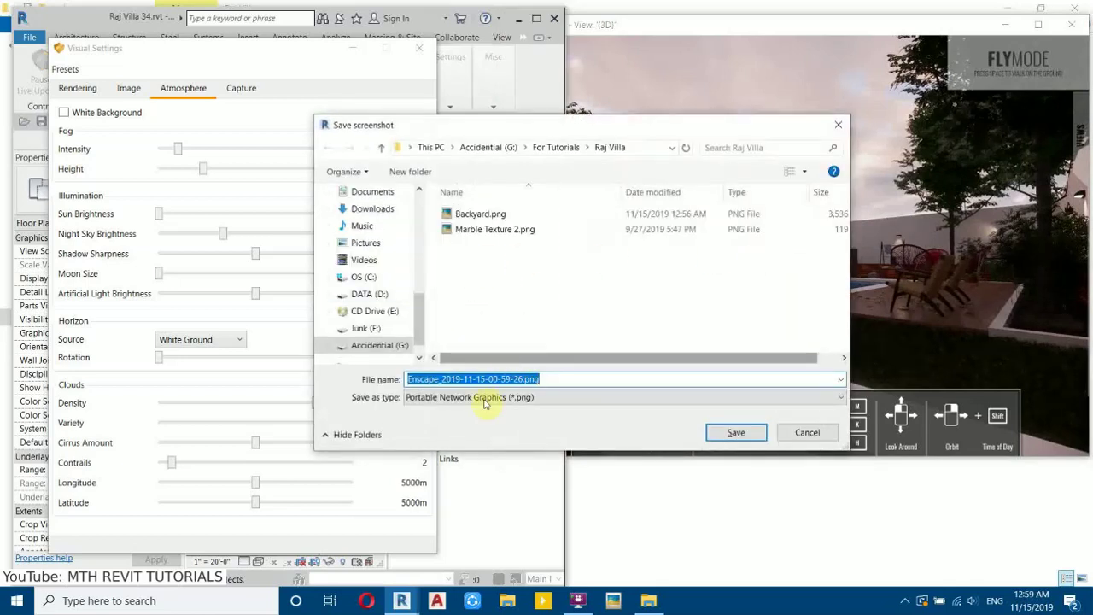
type("Backayrd Overcast")
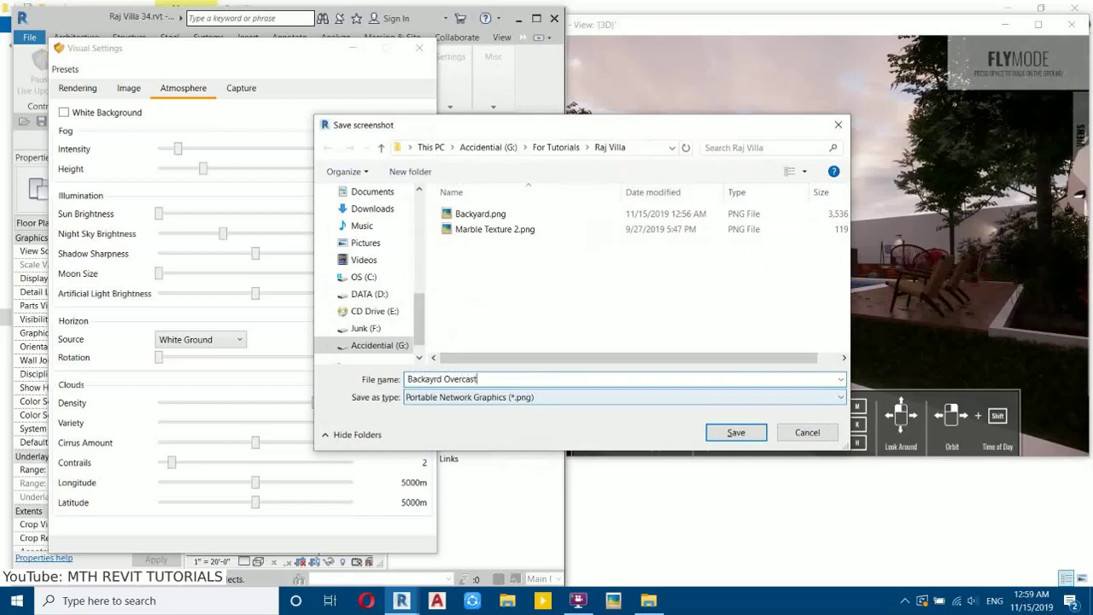
key("Return")
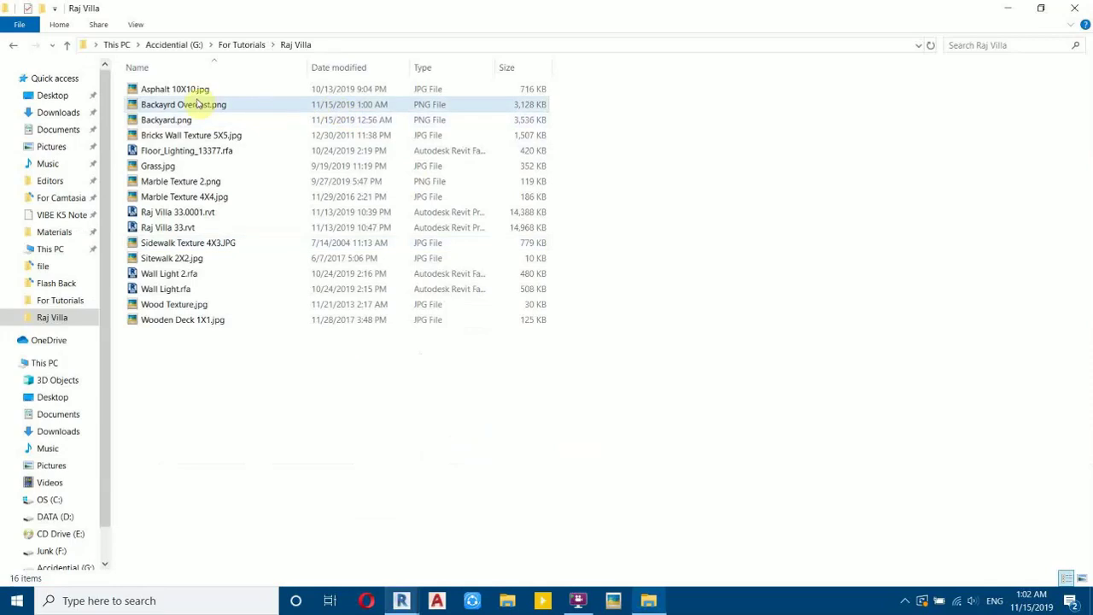
- Open Backayrd Overcast.png and examine the sky, trees, wall lights, pool and fountain up close
double_click(165, 104)
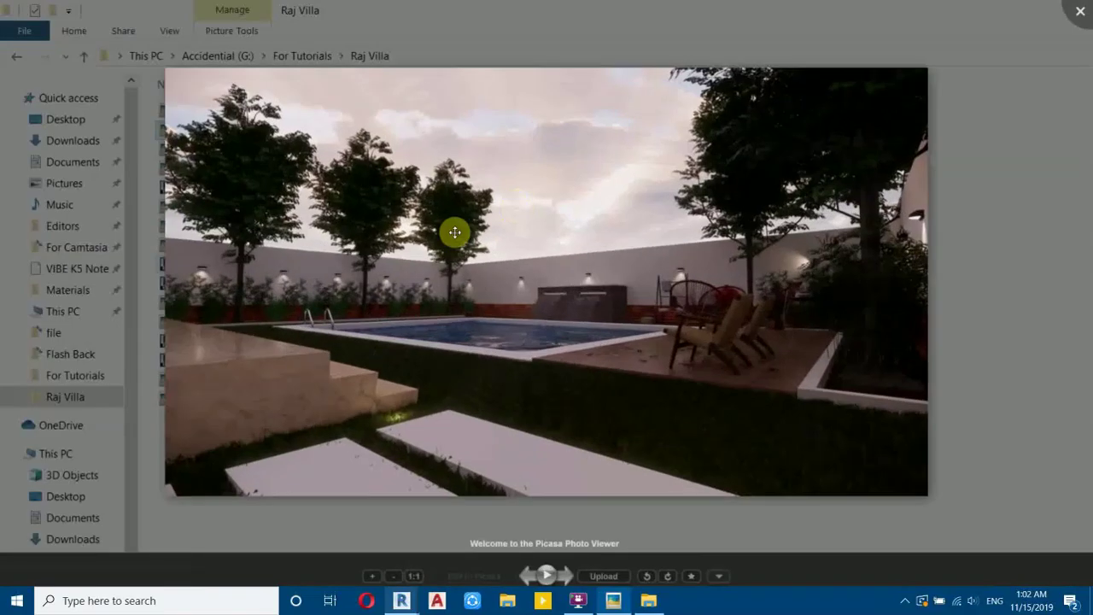
scroll(439, 344, "up", 2)
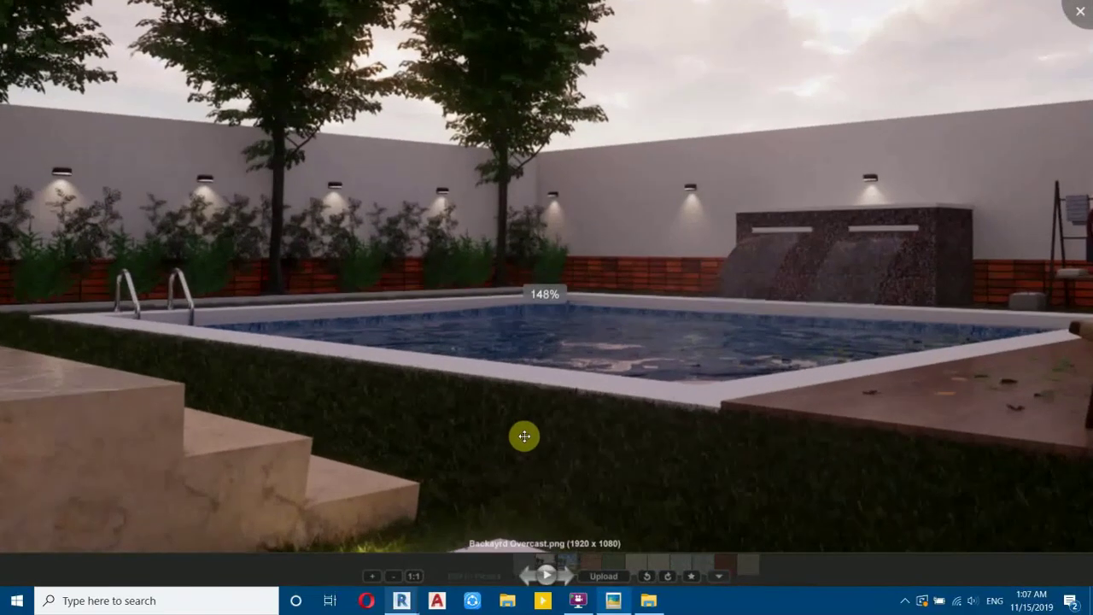
scroll(525, 436, "down", 3)
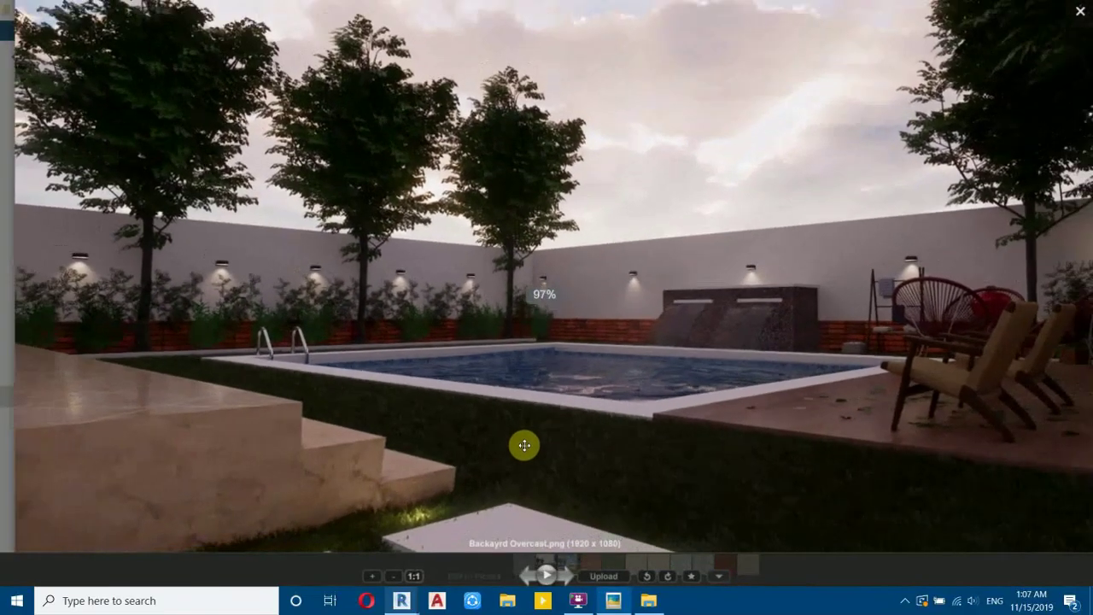
scroll(502, 453, "up", 3)
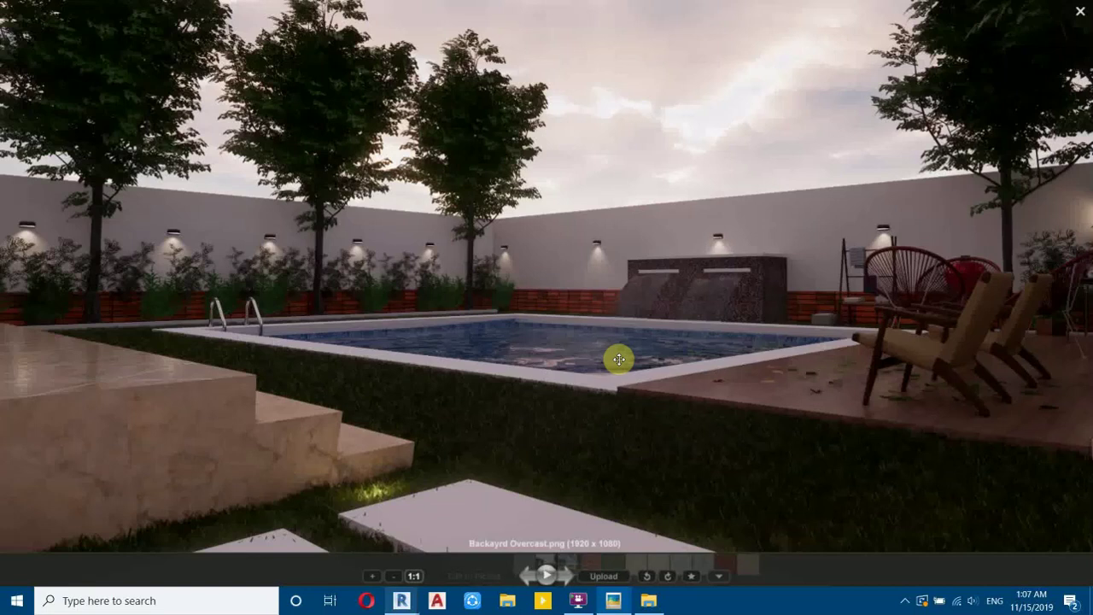
scroll(313, 268, "up", 3)
scroll(252, 311, "down", 3)
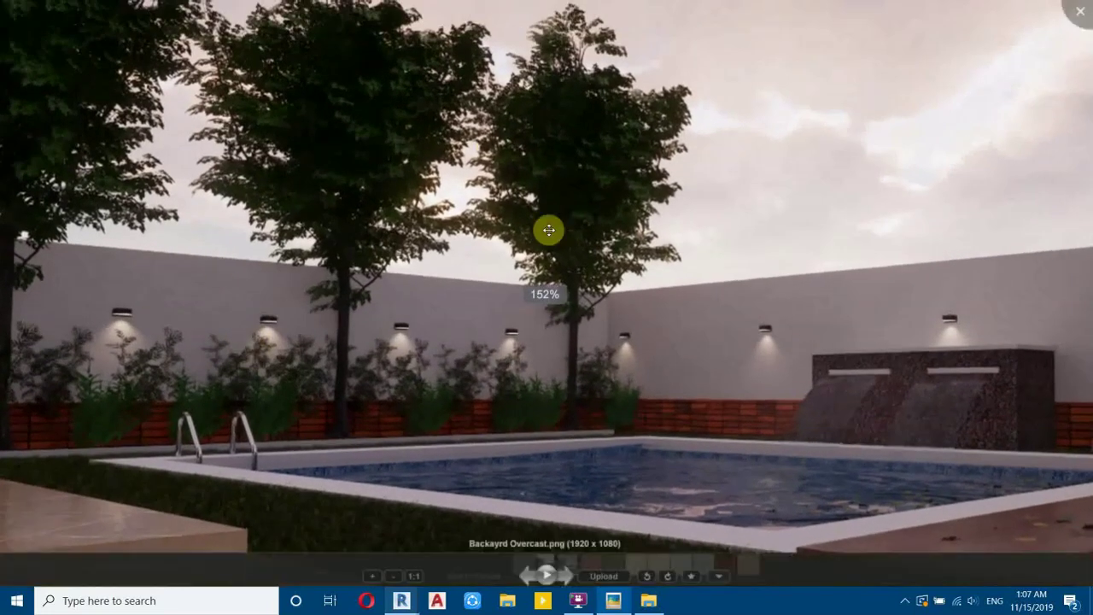
scroll(342, 299, "up", 4)
scroll(293, 293, "down", 4)
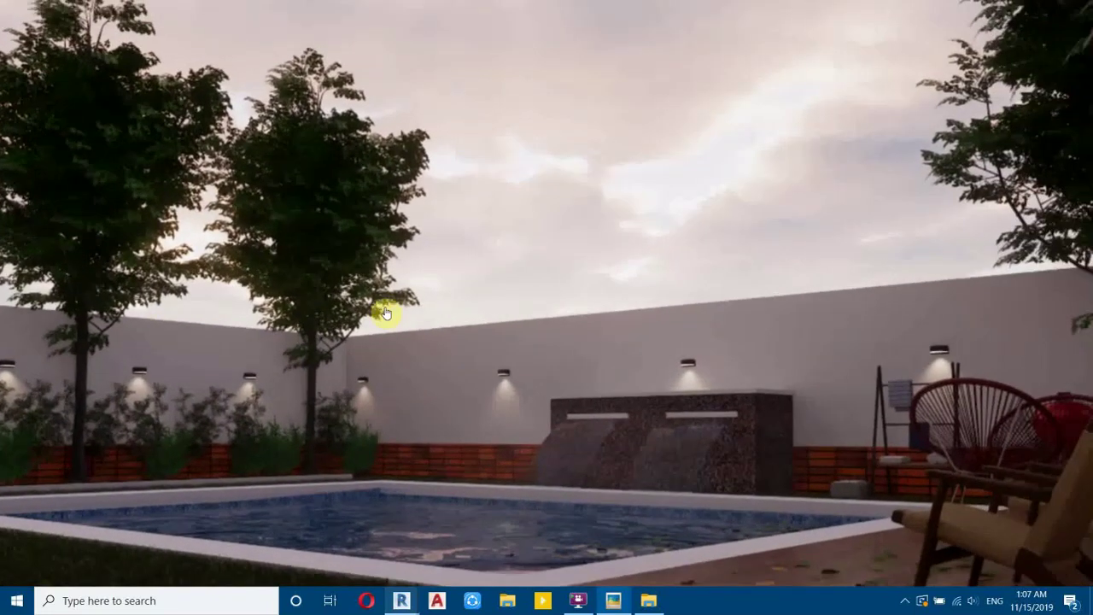
scroll(323, 319, "up", 5)
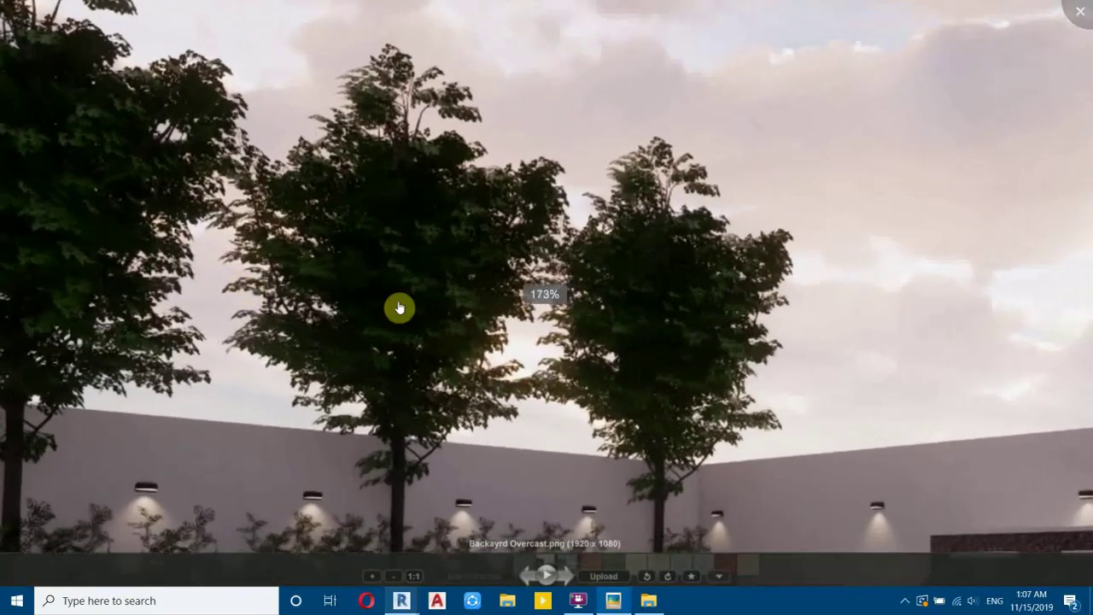
left_click_drag(383, 244, 362, 277)
left_click_drag(447, 300, 302, 86)
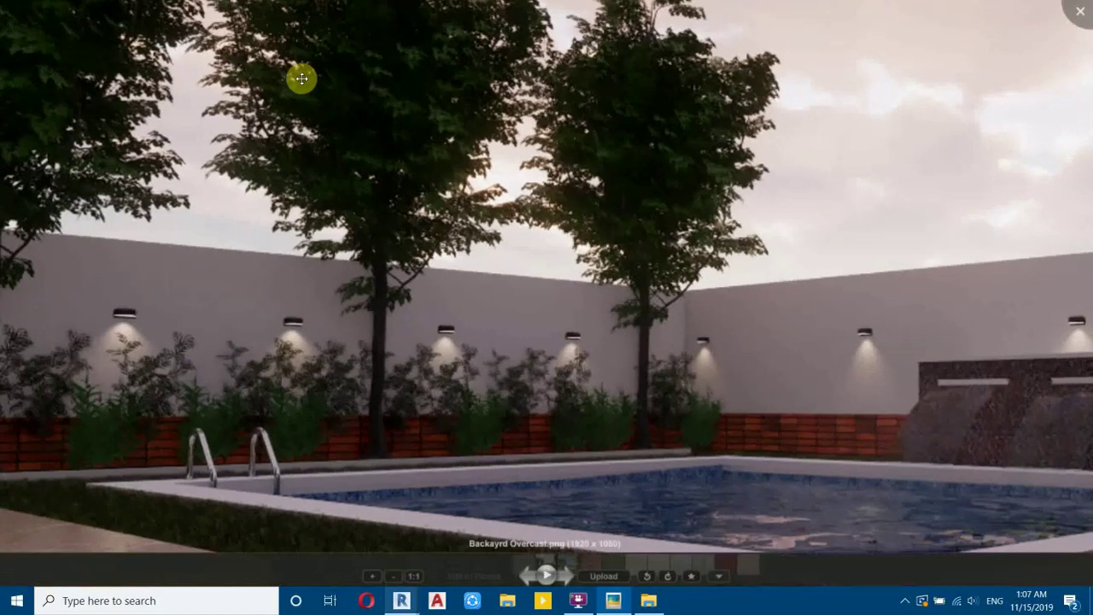
left_click_drag(456, 183, 271, 129)
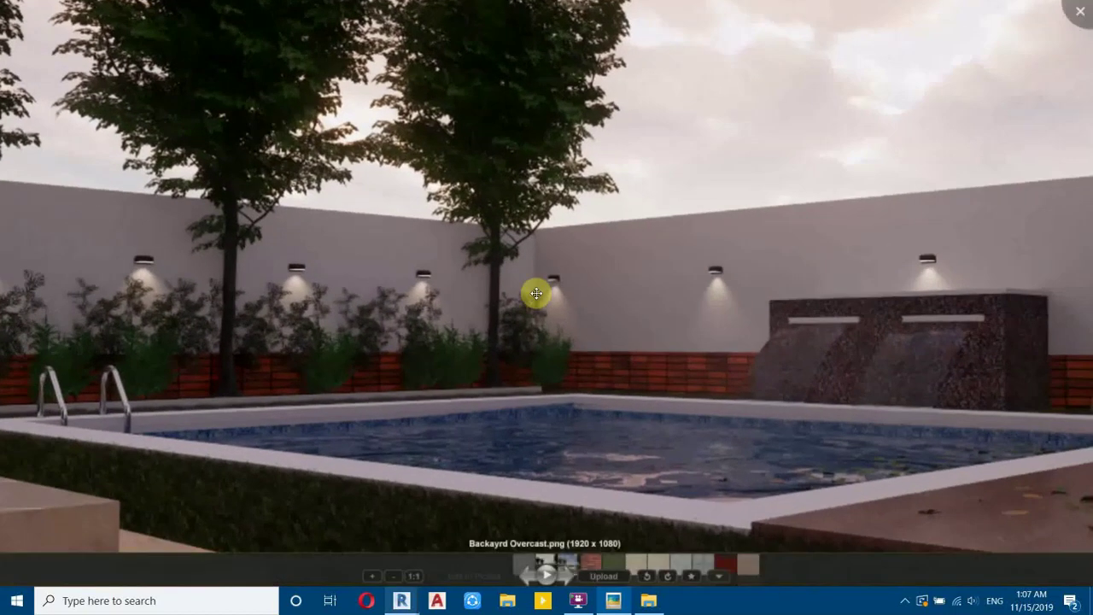
left_click_drag(568, 332, 639, 467)
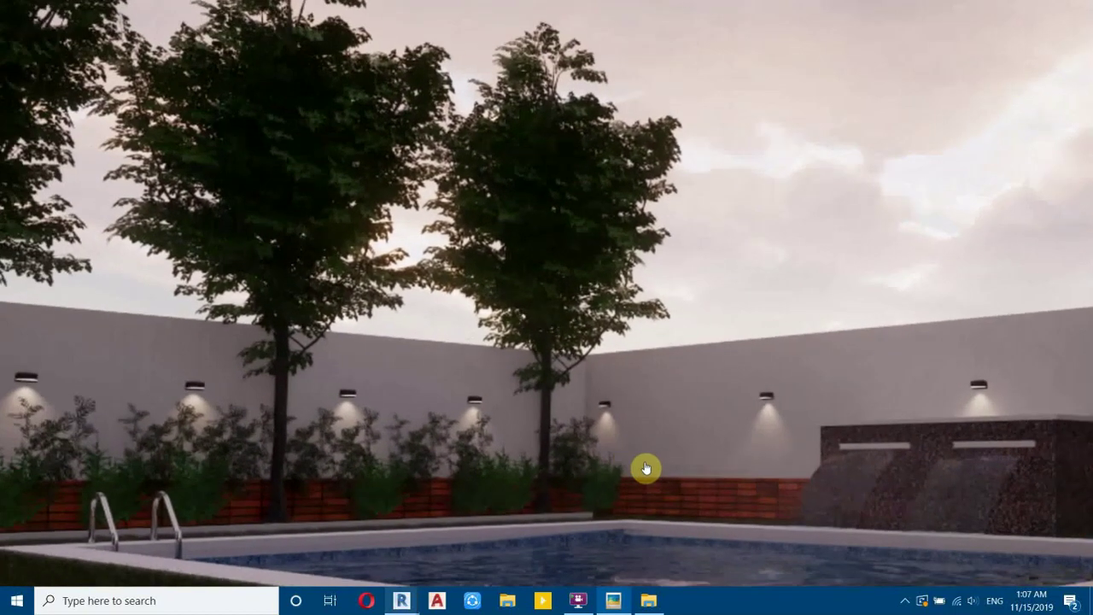
left_click_drag(688, 410, 725, 383)
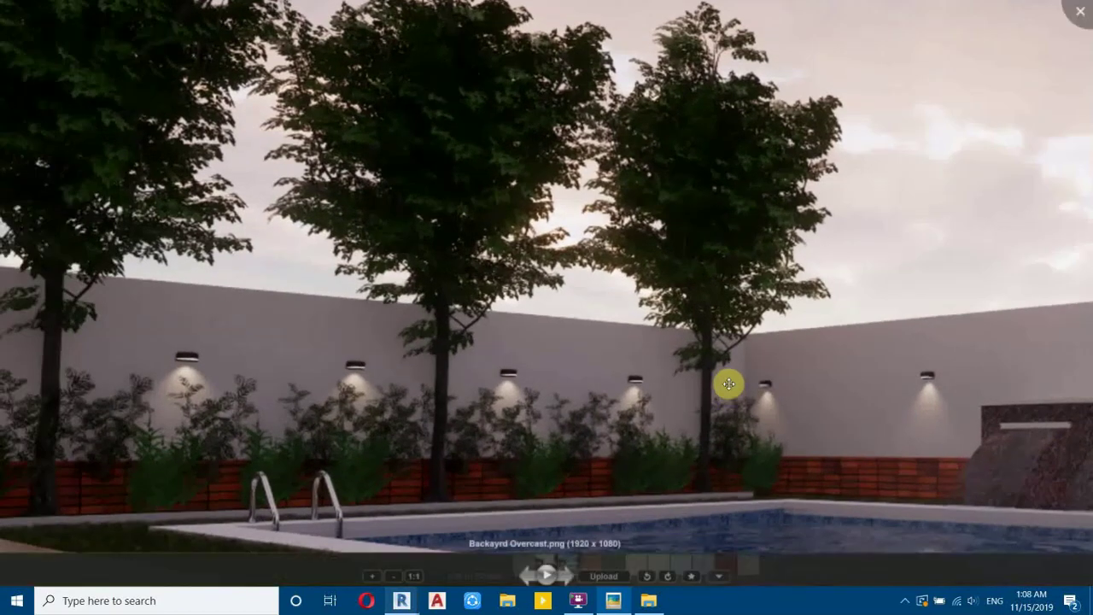
scroll(728, 383, "down", 2)
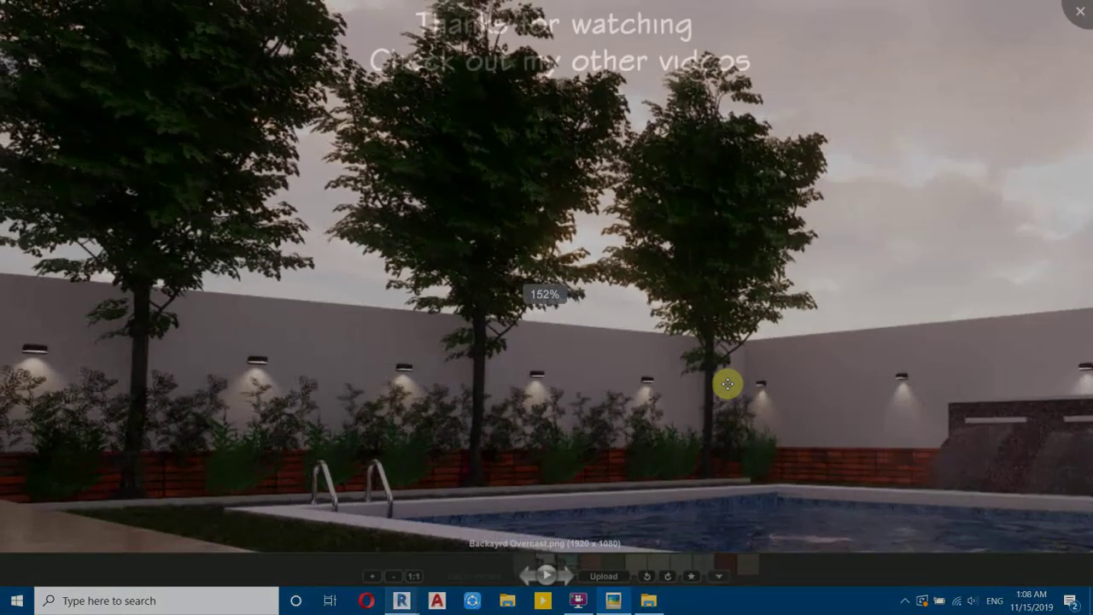